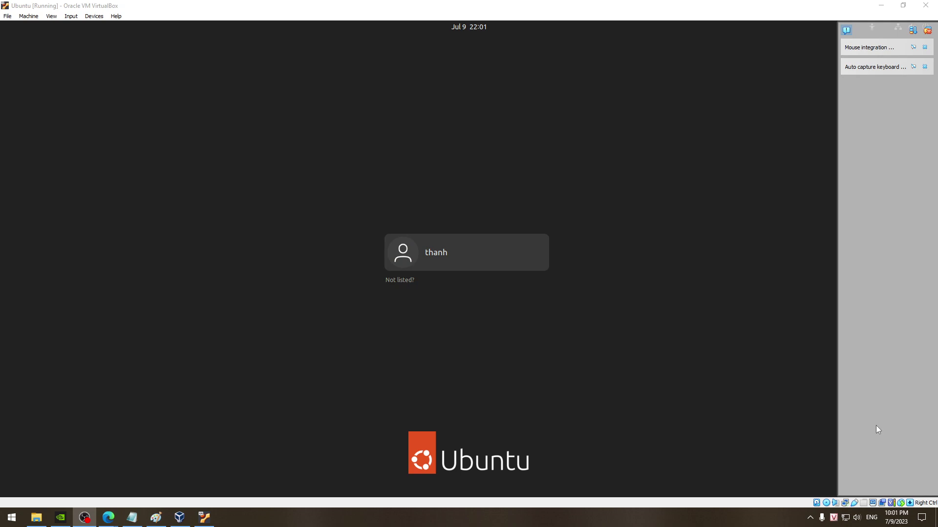
Log into the Ubuntu VM's user account with its password.
key("alt+Tab")
key("alt+Tab")
key("alt+Tab")
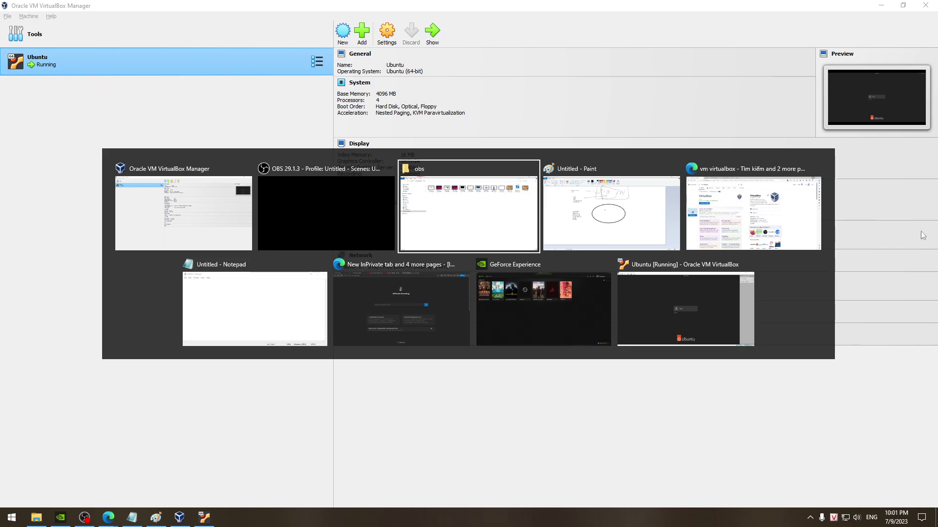
left_click(697, 309)
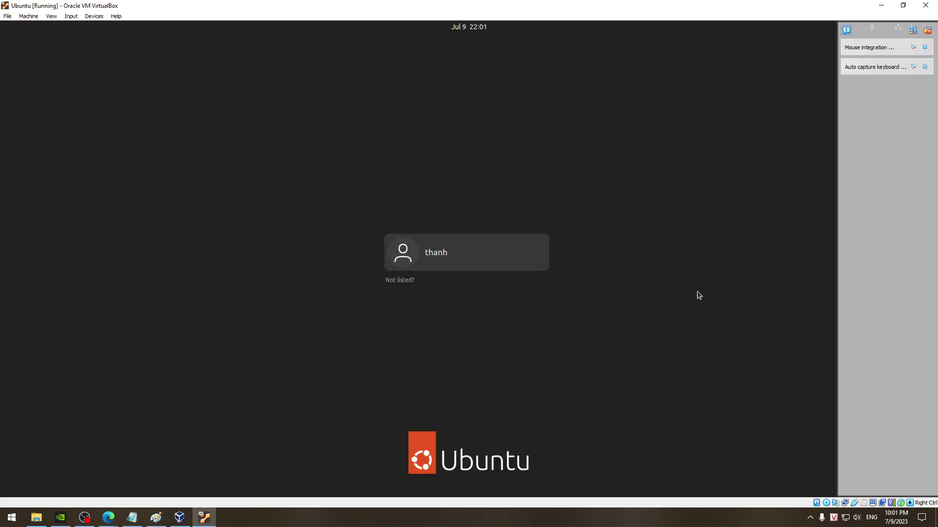
left_click(463, 251)
type("1")
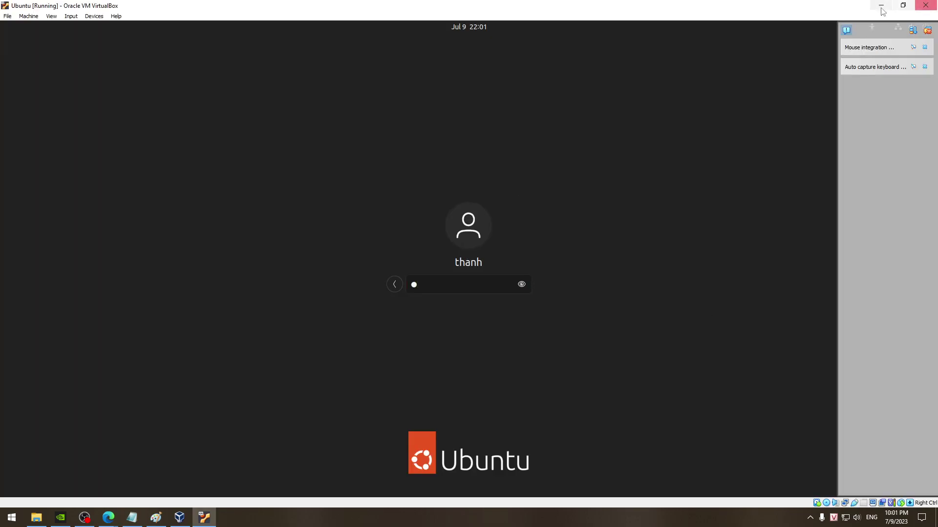
left_click(846, 30)
key("Return")
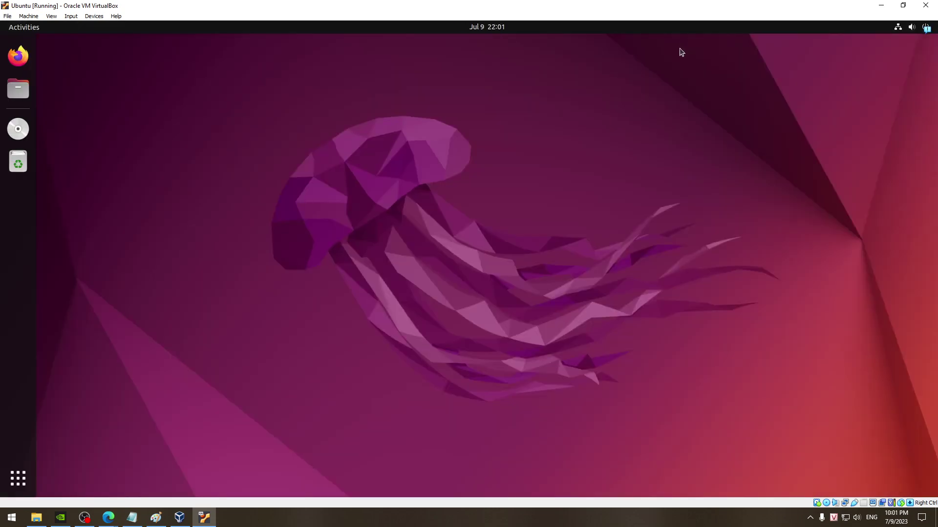
Move the Home icon to the desktop's top-left and launch Firefox.
mouse_move(713, 346)
left_mouse_down()
mouse_move(171, 170)
mouse_move(186, 157)
left_mouse_up()
left_click(248, 145)
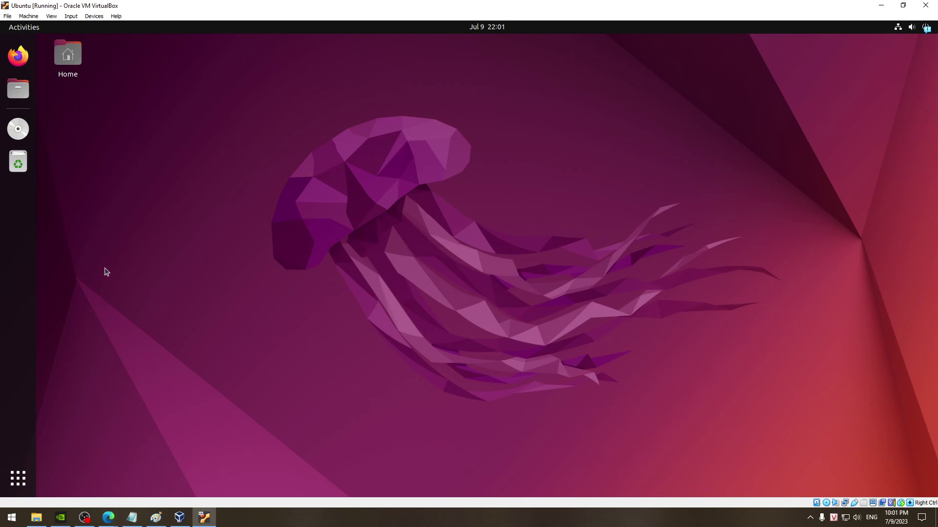
left_click(19, 55)
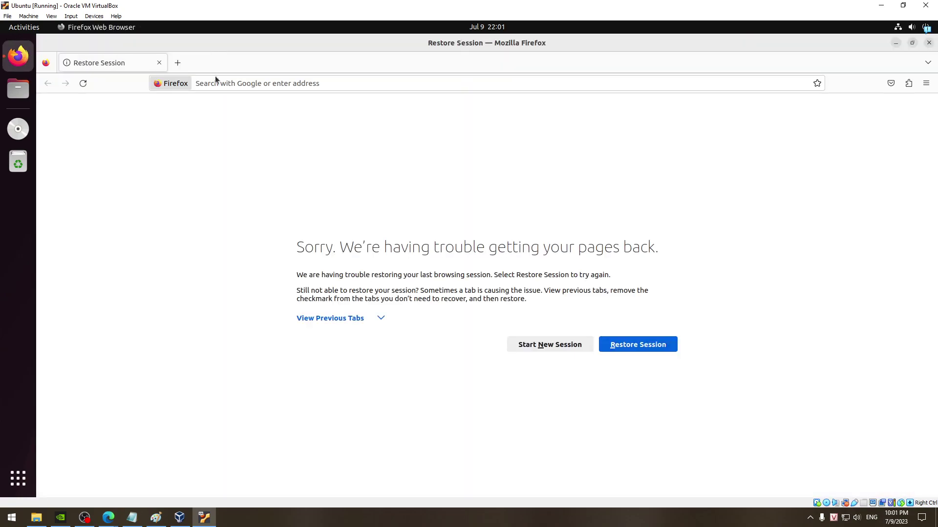
Search Google for 'ros'.
left_click(218, 81)
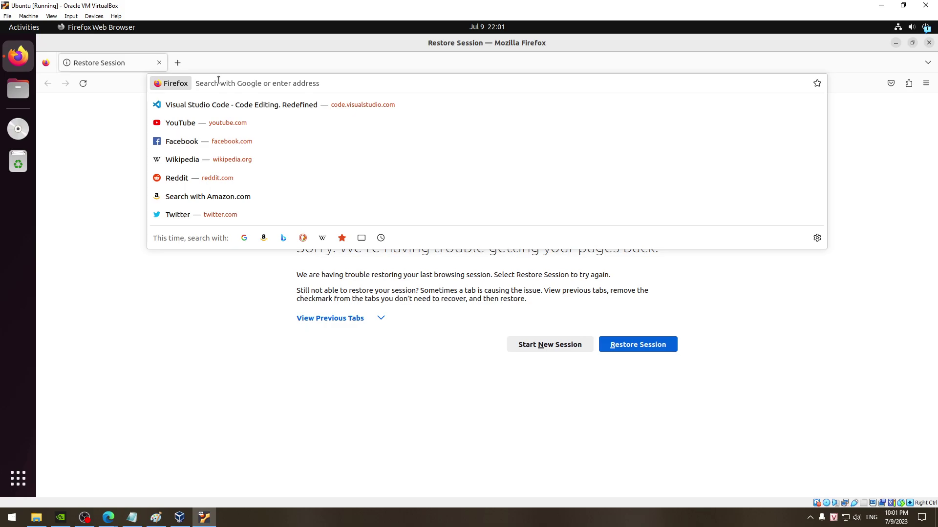
type("r")
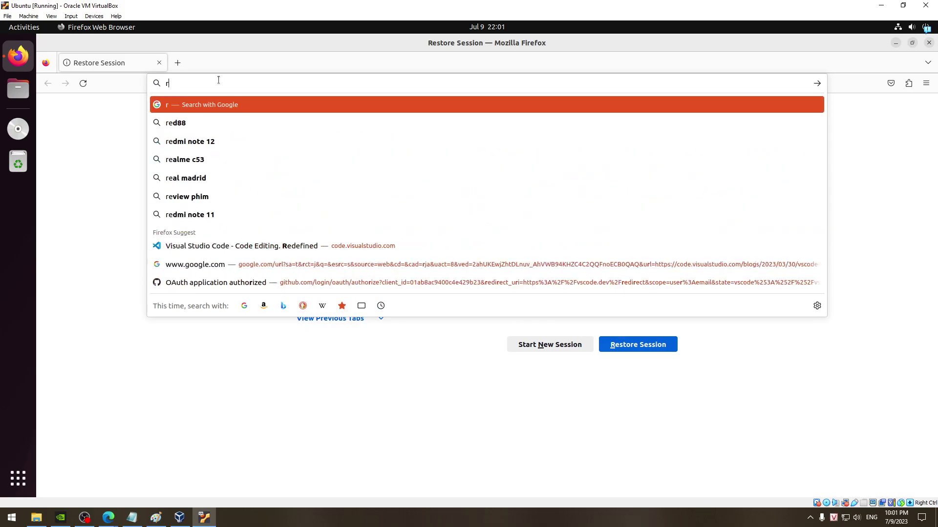
key("BackSpace")
type("a")
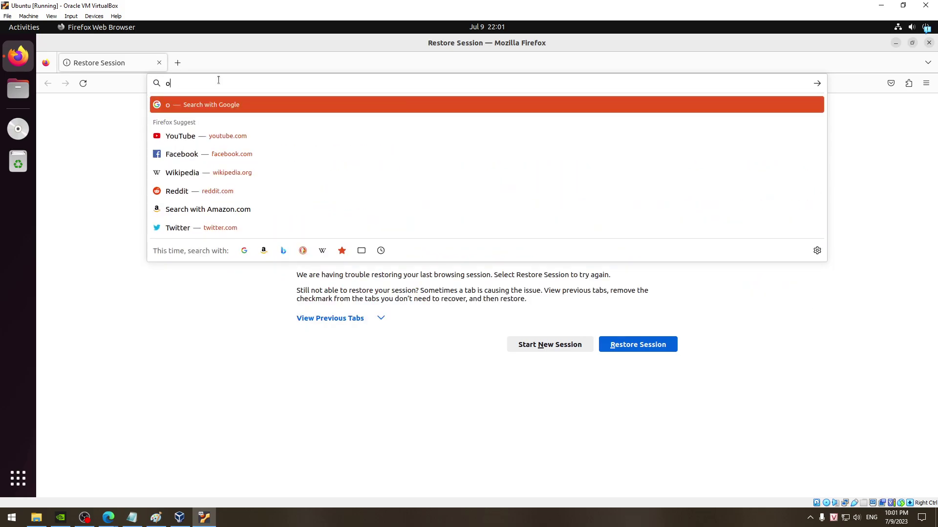
key("BackSpace")
type("ros")
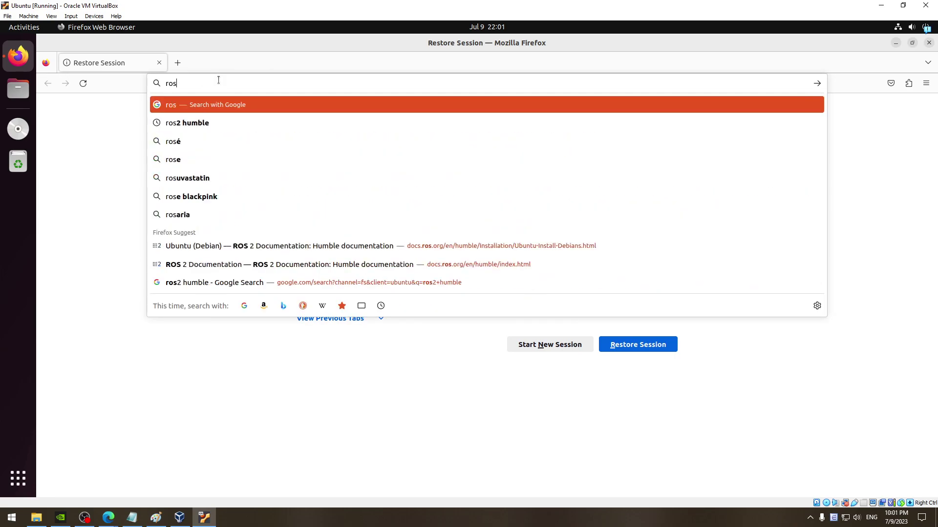
key("Return")
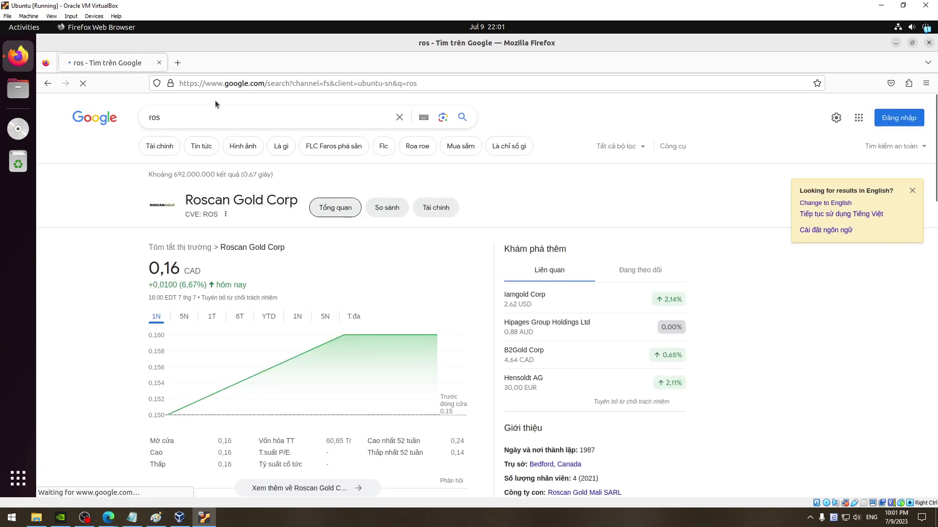
Refine the Google query to 'ros robotics edition'.
left_click(217, 116)
type("robot")
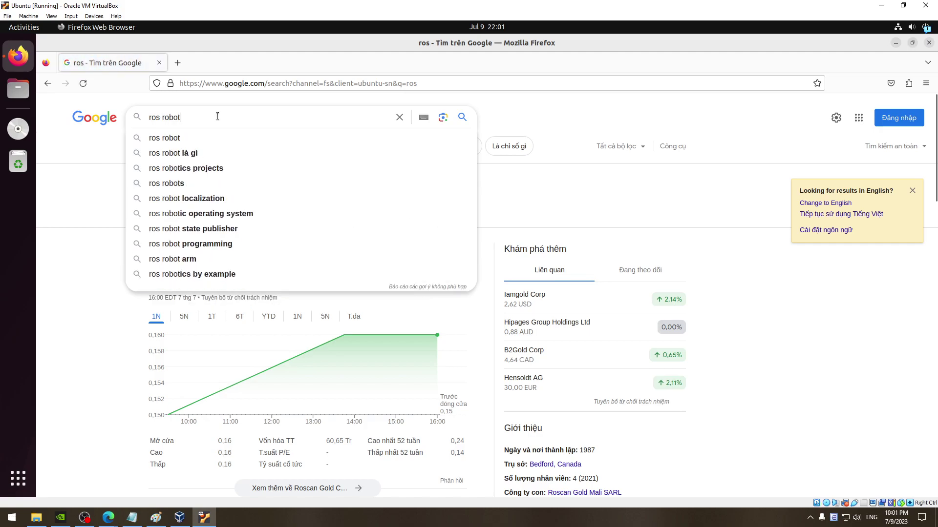
type("ics")
key("Return")
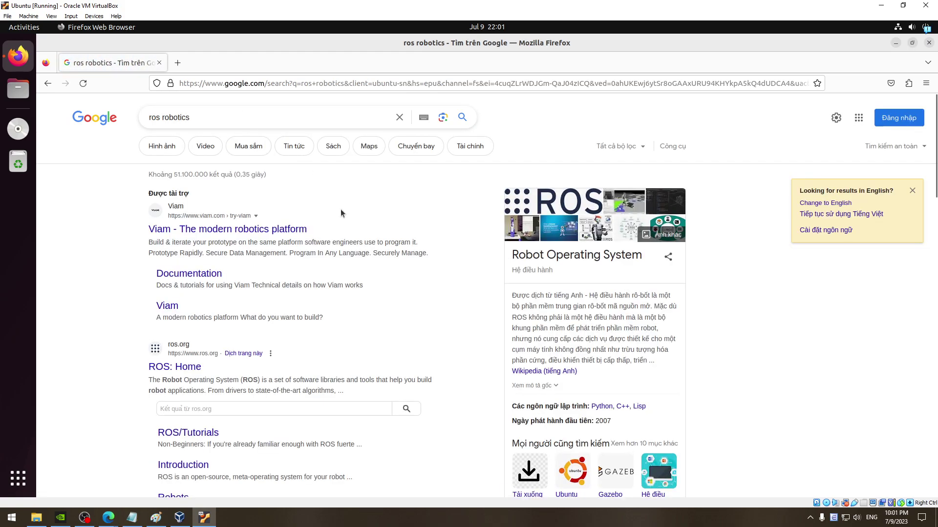
scroll(339, 202, "down", 5)
scroll(301, 220, "up", 4)
left_click(255, 121)
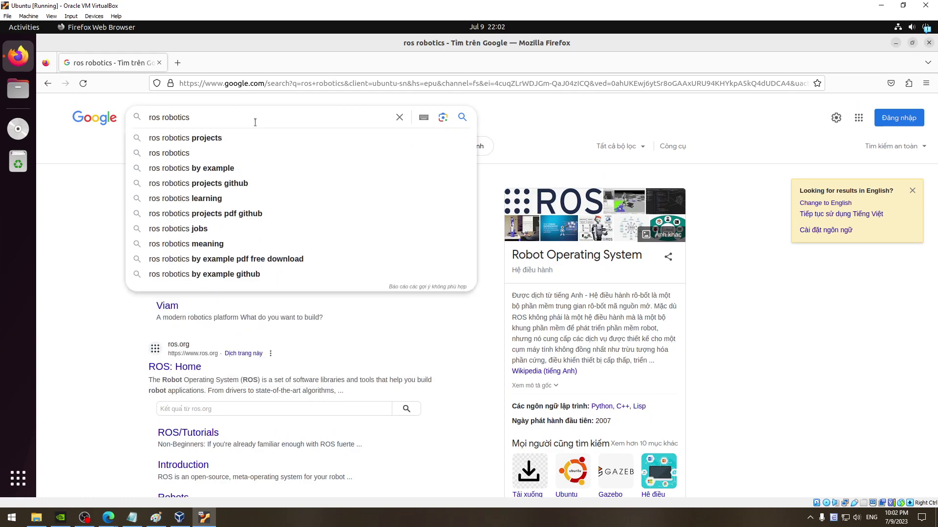
type("edition")
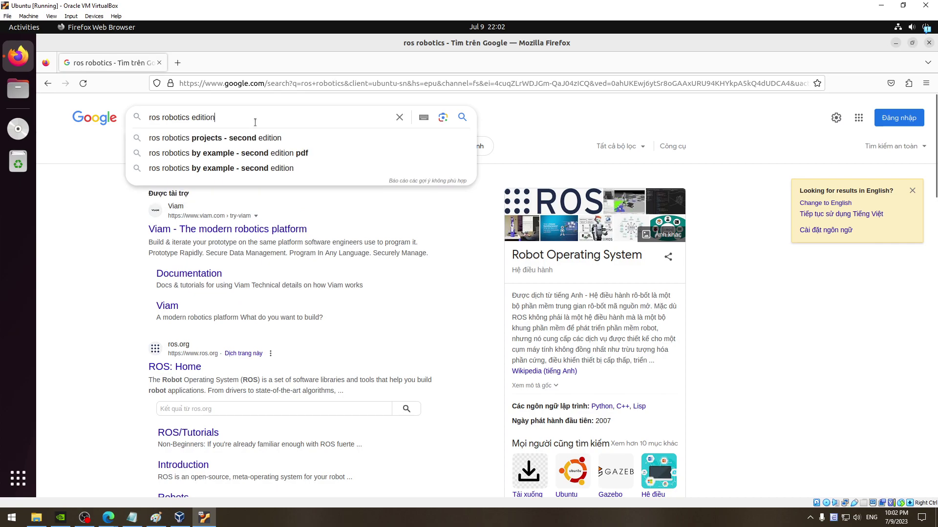
key("Return")
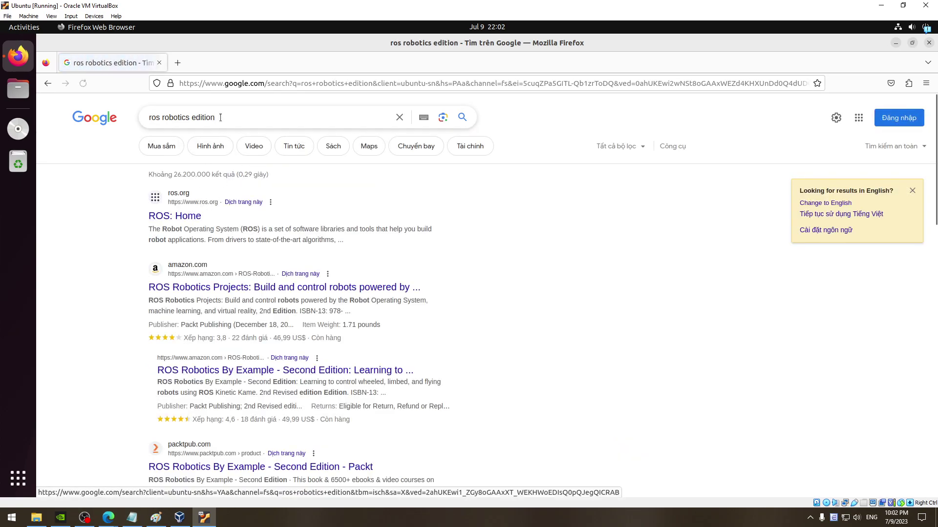
Extend the query to 'ros robotics edition list' and bring up the ROS Robots link's options.
left_click(229, 117)
type("list")
key("Return")
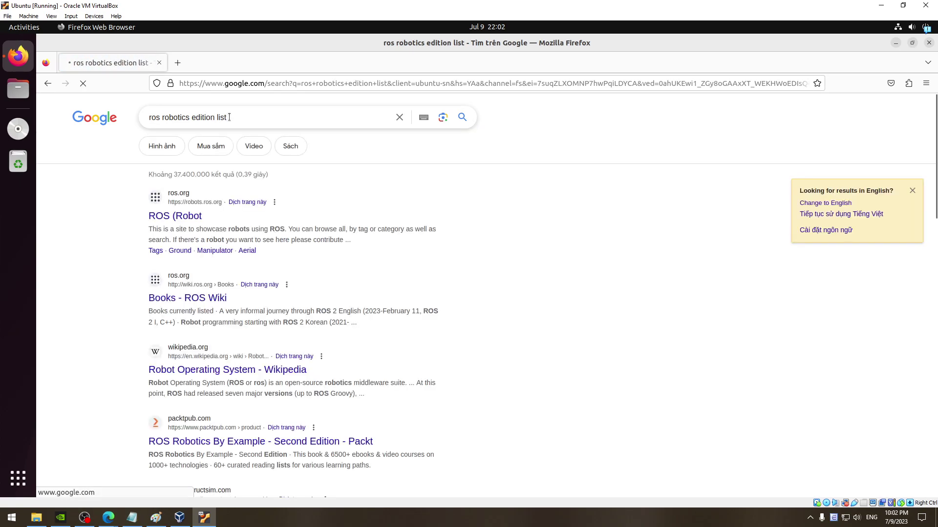
right_click(178, 214)
Open the ROS Robots result in a new tab and browse the robots.ros.org catalogue.
left_click(200, 219)
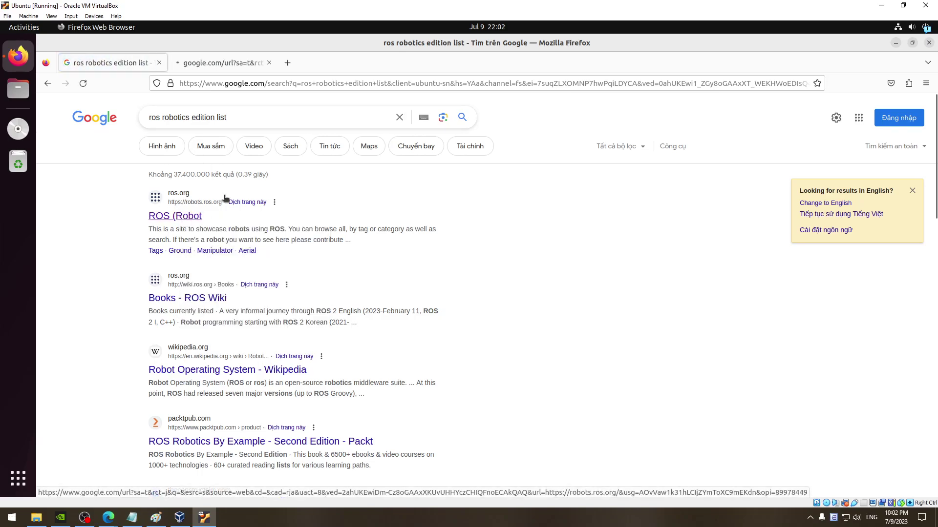
left_click(215, 64)
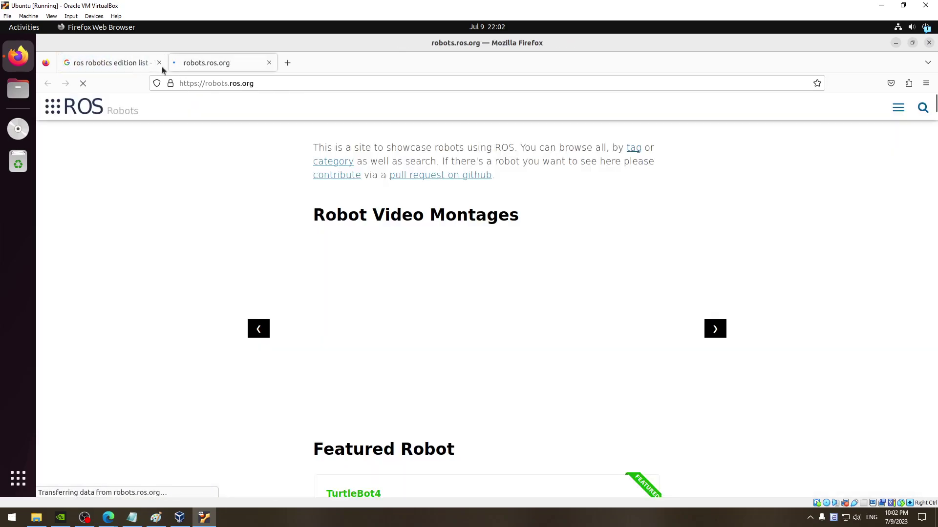
scroll(415, 178, "down", 5)
scroll(416, 177, "down", 5)
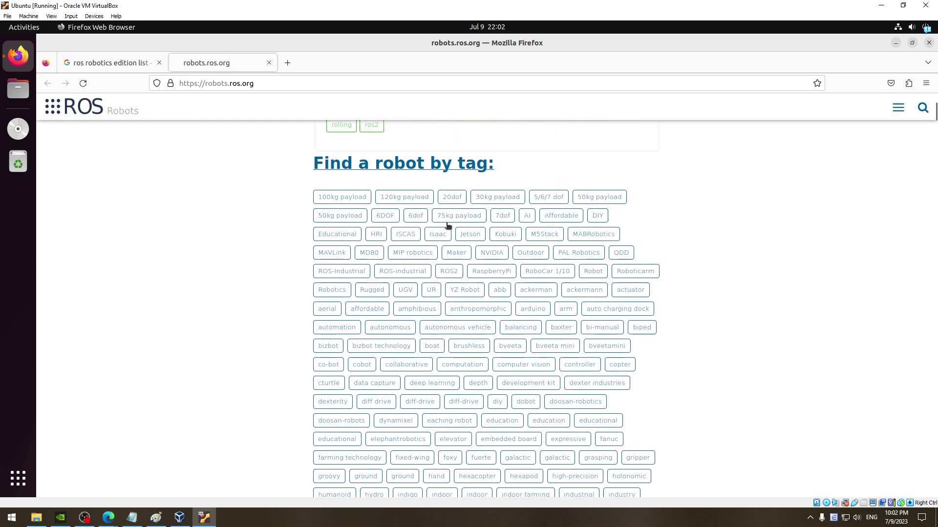
scroll(449, 209, "down", 5)
scroll(449, 215, "down", 8)
scroll(439, 228, "up", 1)
scroll(436, 278, "down", 5)
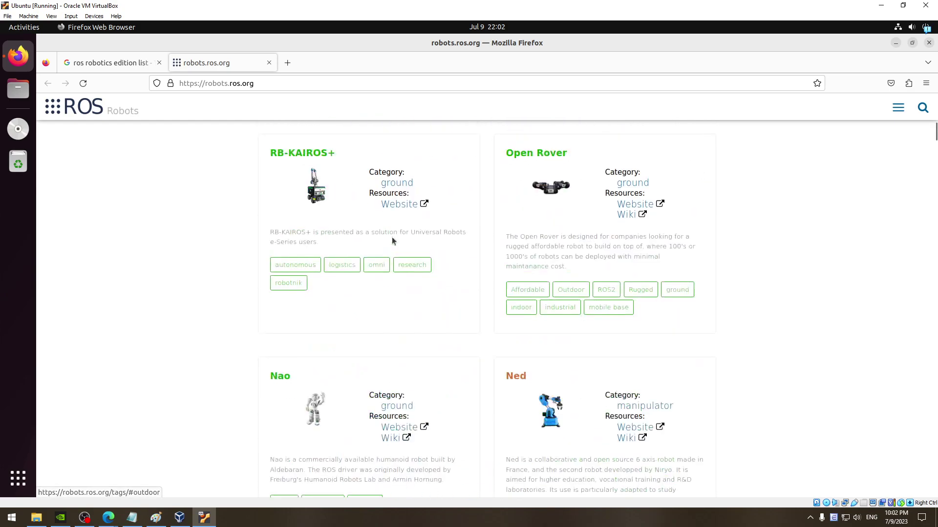
Open the Wikipedia ROS article from the Google results in a background tab.
left_click(139, 64)
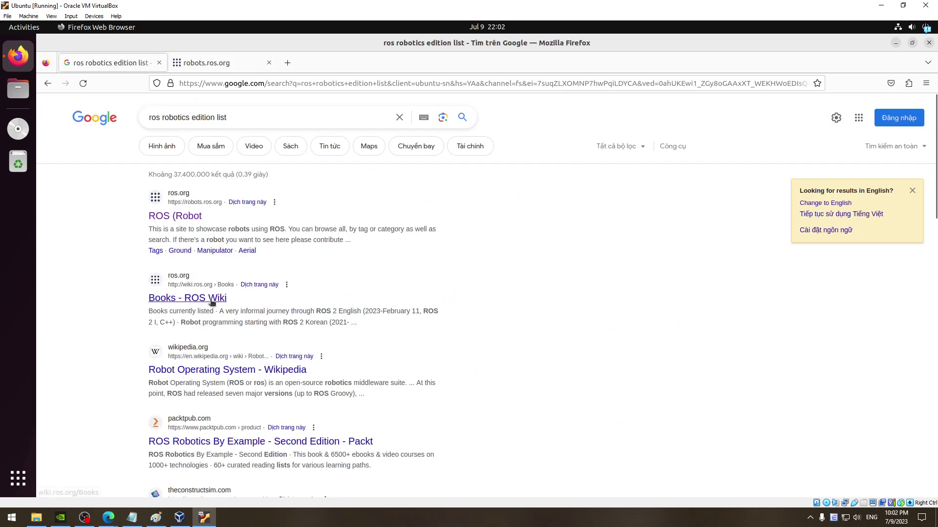
right_click(218, 373)
left_click(241, 376)
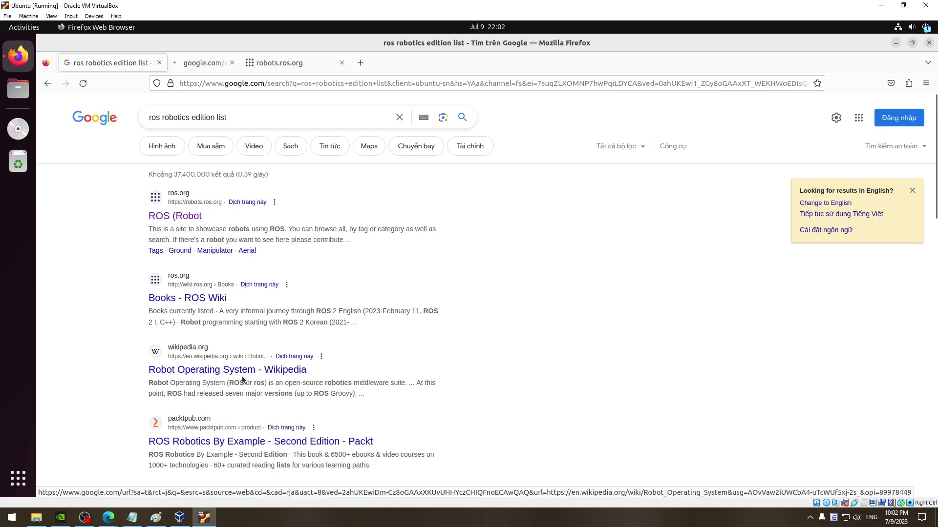
Change the Google query to 'ros list robotics' and search.
left_click_drag(216, 120, 162, 121)
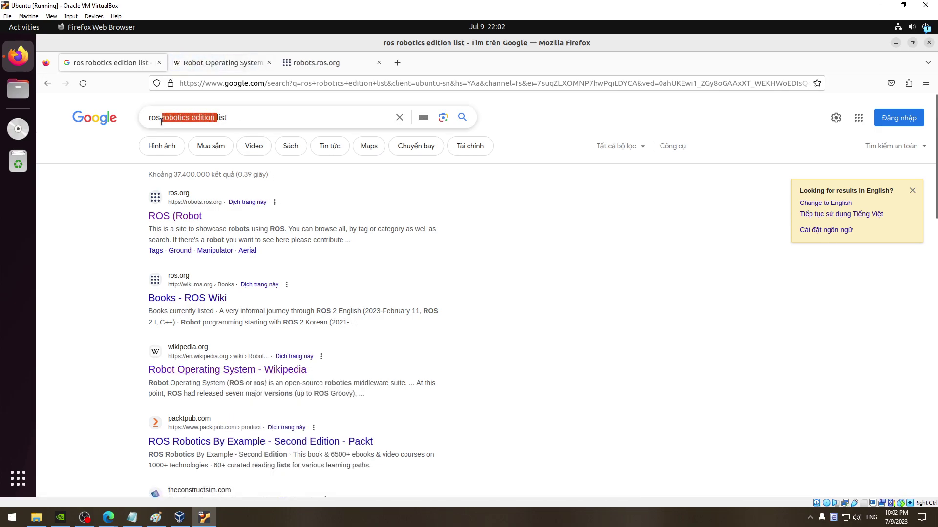
key("BackSpace")
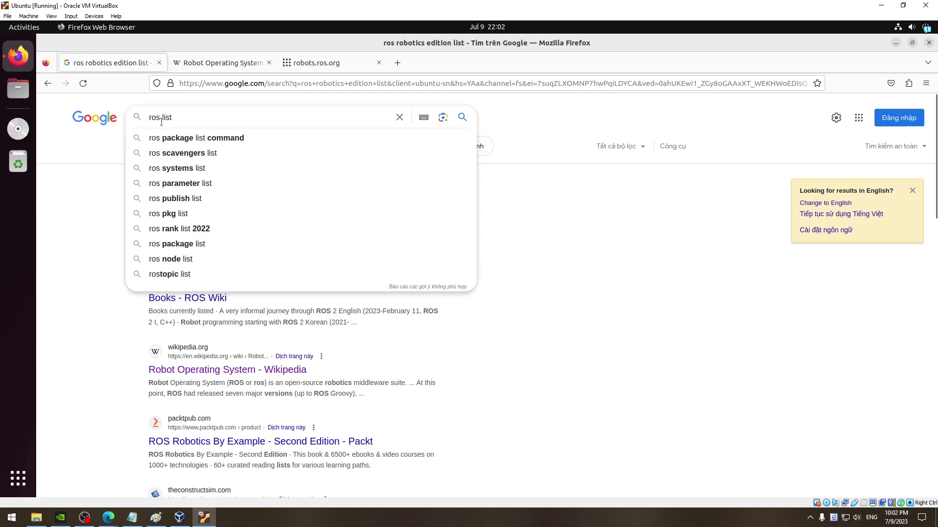
key("End")
type("robot")
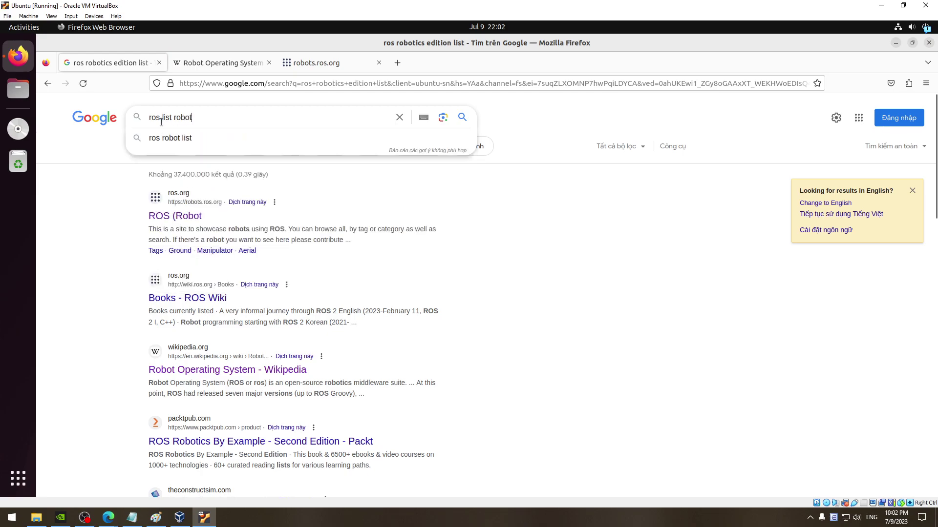
type("ics")
key("Return")
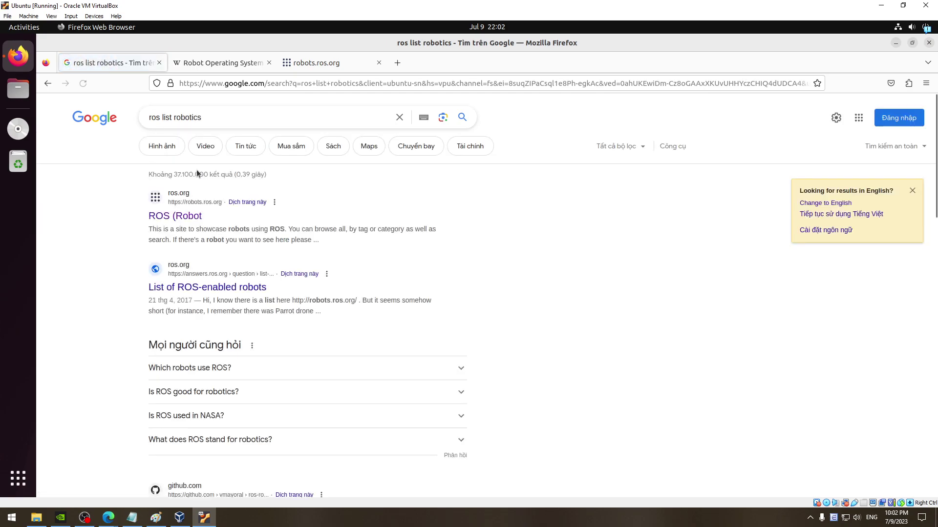
Open 'List of ROS-enabled robots' in a new tab, then return to robots.ros.org.
right_click(244, 287)
left_click(261, 296)
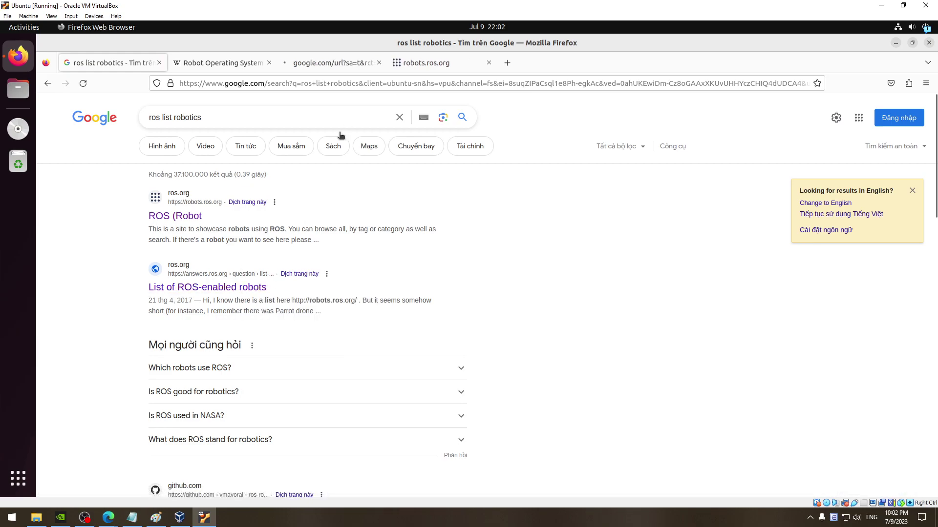
left_click(358, 66)
left_click(435, 63)
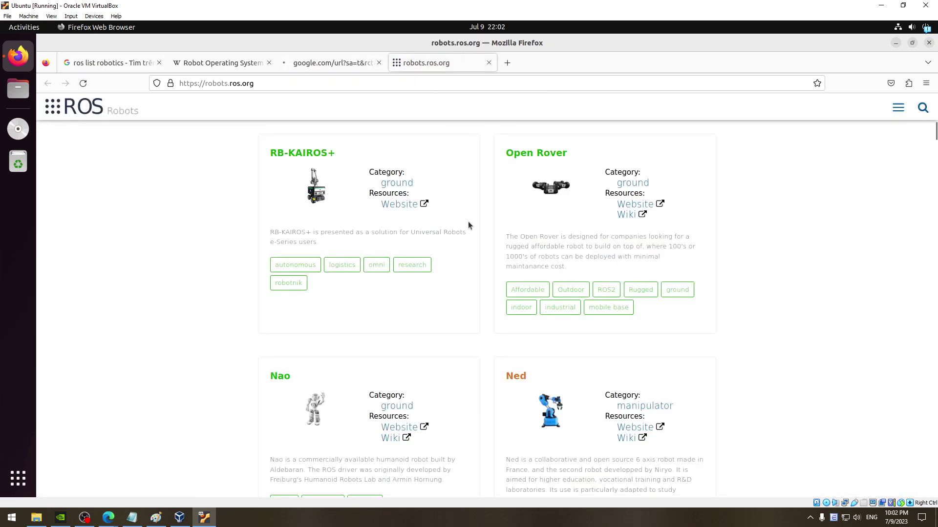
Scroll the Wikipedia ROS article and highlight the 12 September 2014 ROSCon date.
left_click(218, 62)
scroll(398, 203, "down", 10)
scroll(398, 203, "down", 3)
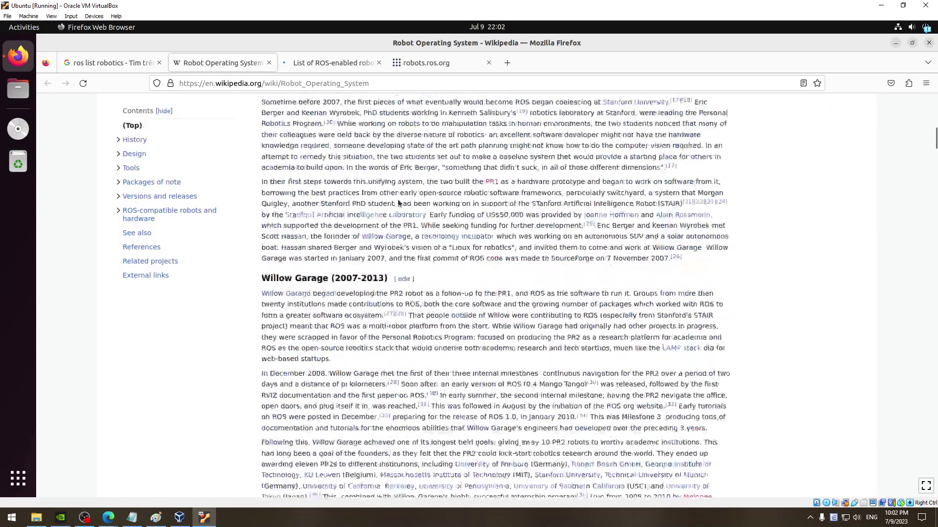
scroll(398, 203, "down", 5)
scroll(398, 203, "down", 5)
scroll(398, 200, "down", 5)
scroll(398, 196, "down", 4)
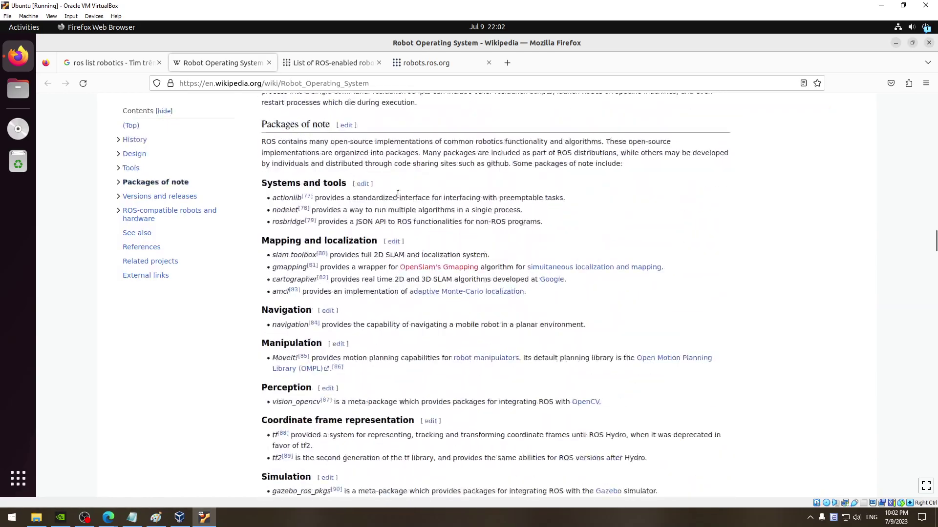
scroll(397, 194, "down", 10)
scroll(397, 194, "down", 2)
scroll(414, 241, "up", 1)
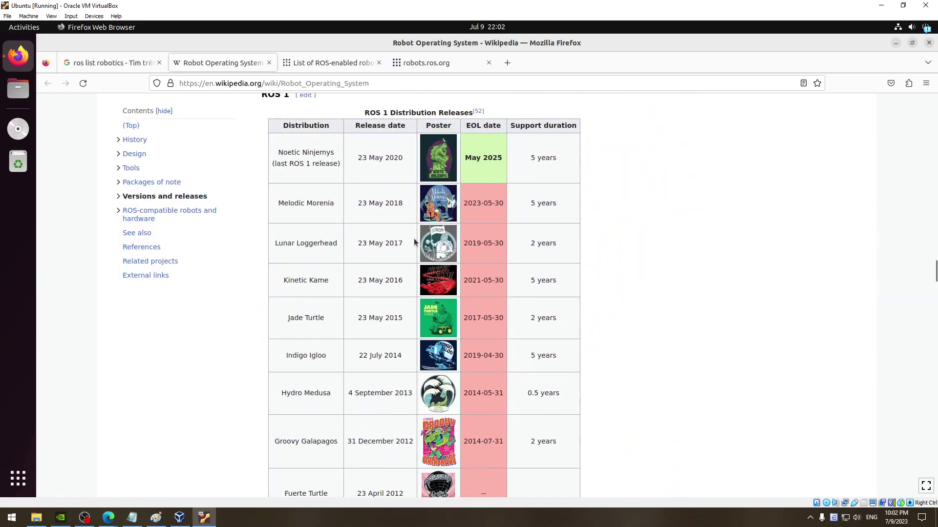
scroll(411, 236, "down", 3)
scroll(403, 206, "down", 10)
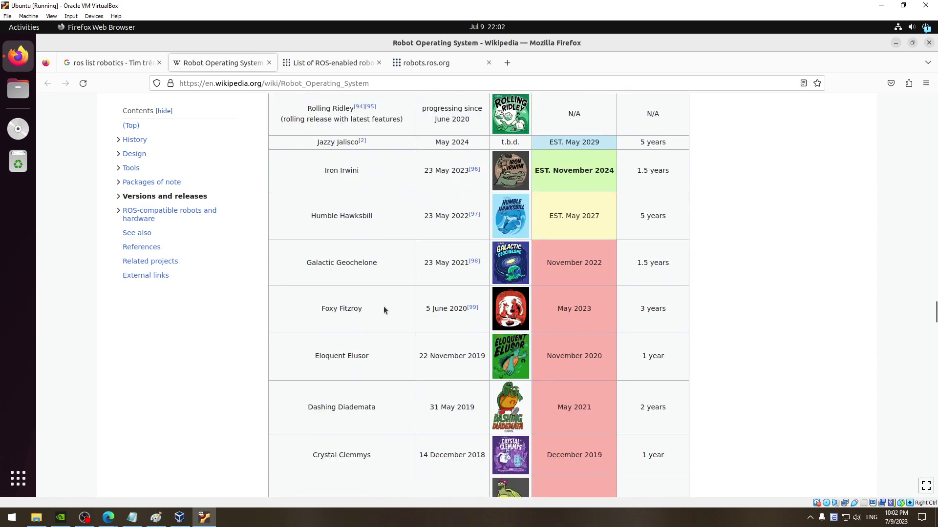
scroll(384, 308, "down", 5)
scroll(383, 297, "down", 9)
scroll(384, 292, "up", 2)
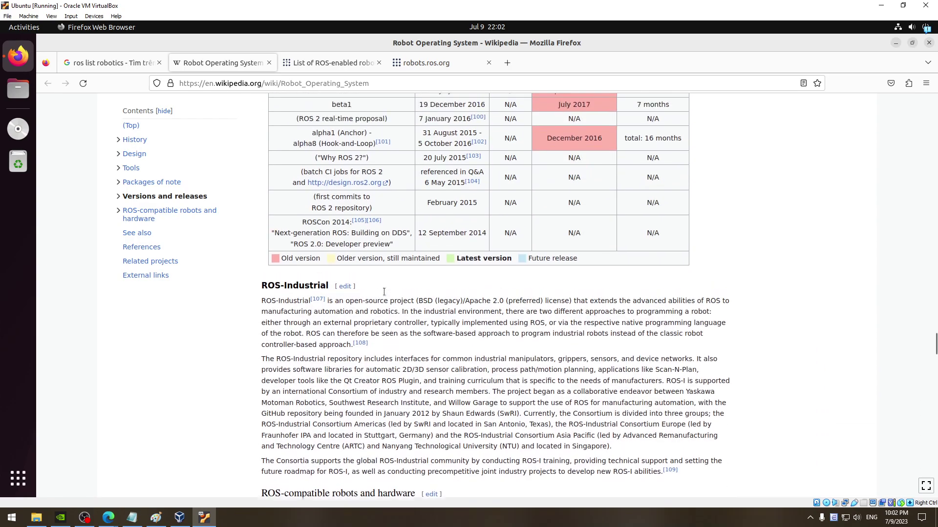
scroll(383, 292, "up", 3)
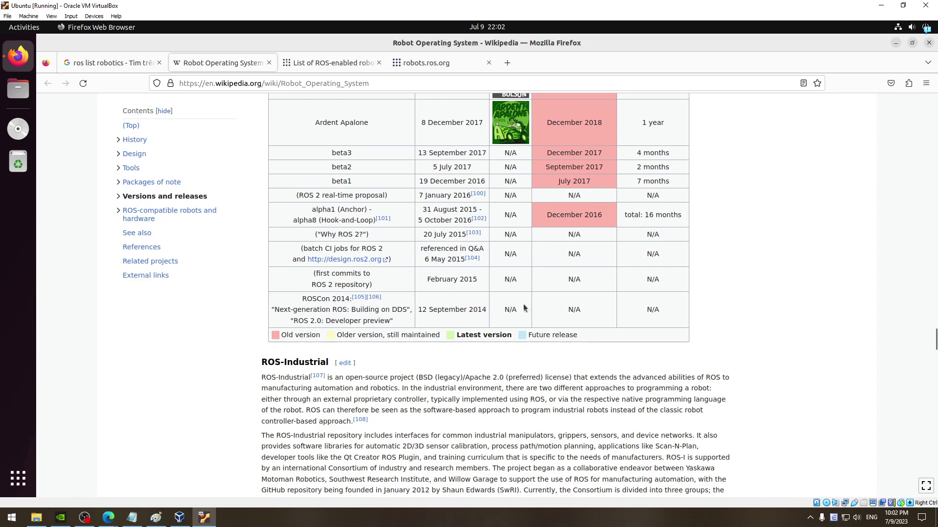
scroll(537, 308, "up", 2)
left_click_drag(485, 367, 372, 364)
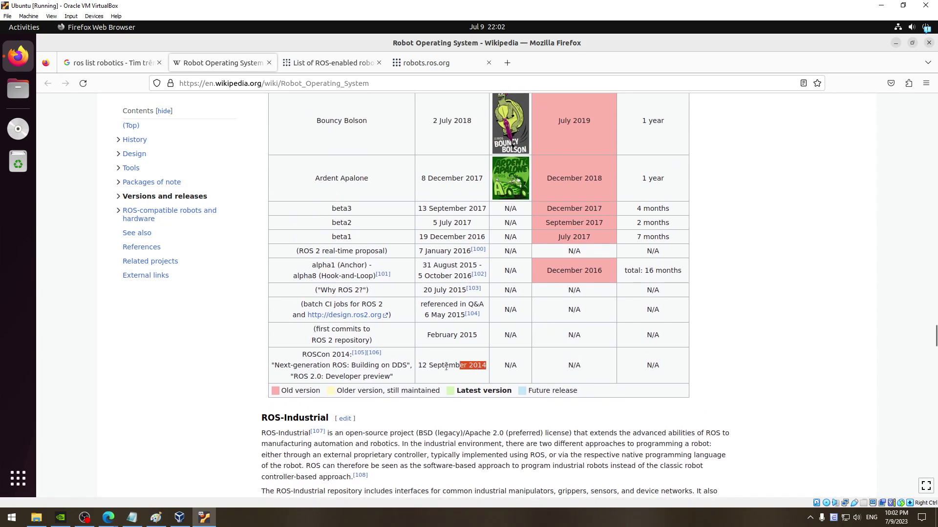
left_click(522, 366)
Highlight the 8 December 2017 release date in the releases table.
scroll(490, 353, "up", 2)
scroll(485, 349, "up", 2)
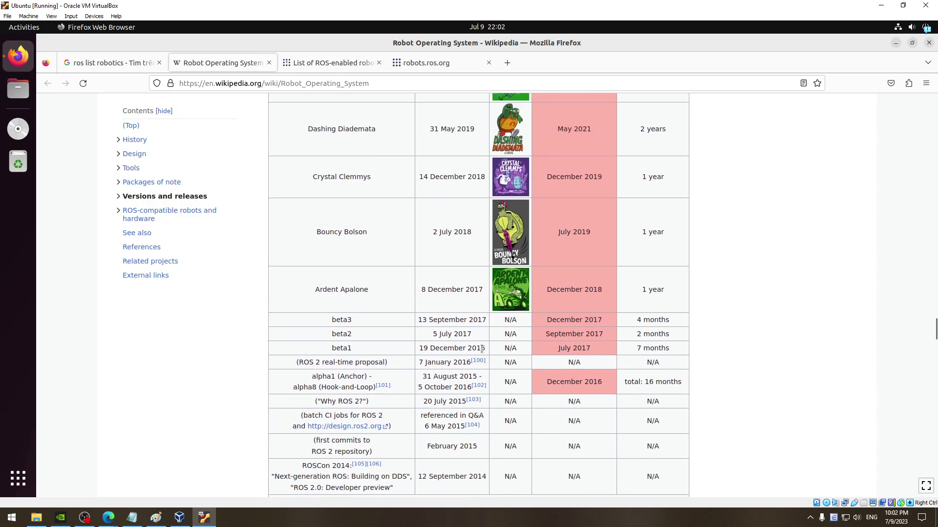
scroll(483, 350, "up", 2)
left_click_drag(484, 350, 418, 344)
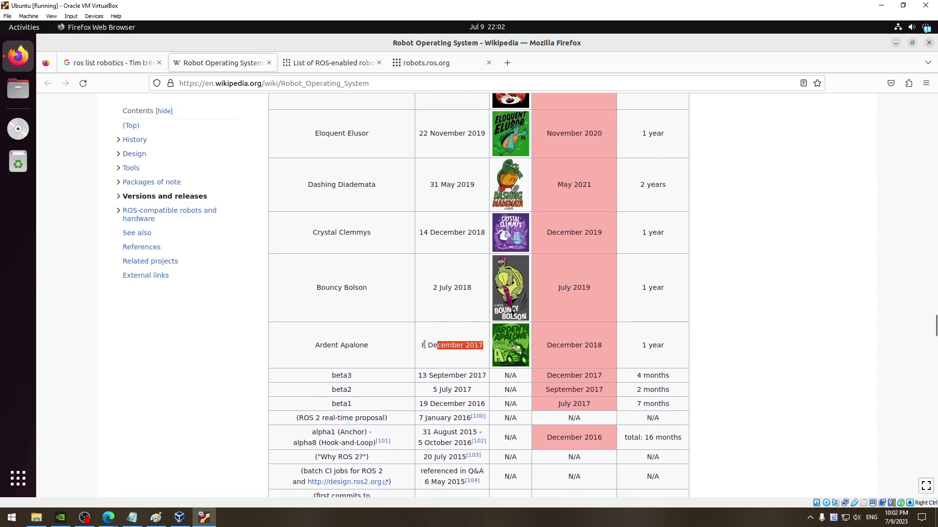
left_click(457, 369)
Highlight the EOL date and Support duration column headings.
scroll(457, 360, "up", 2)
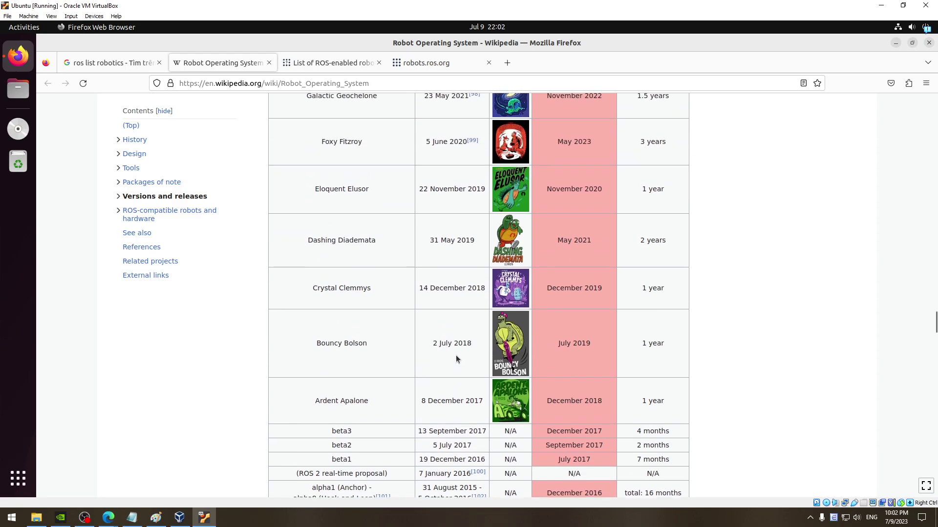
scroll(455, 359, "up", 5)
scroll(458, 342, "up", 2)
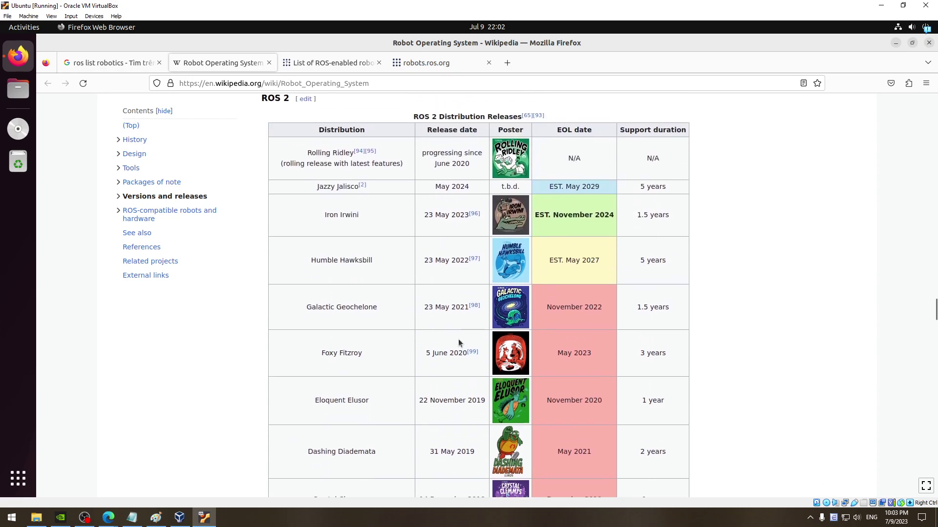
scroll(452, 335, "down", 6)
scroll(452, 332, "up", 2)
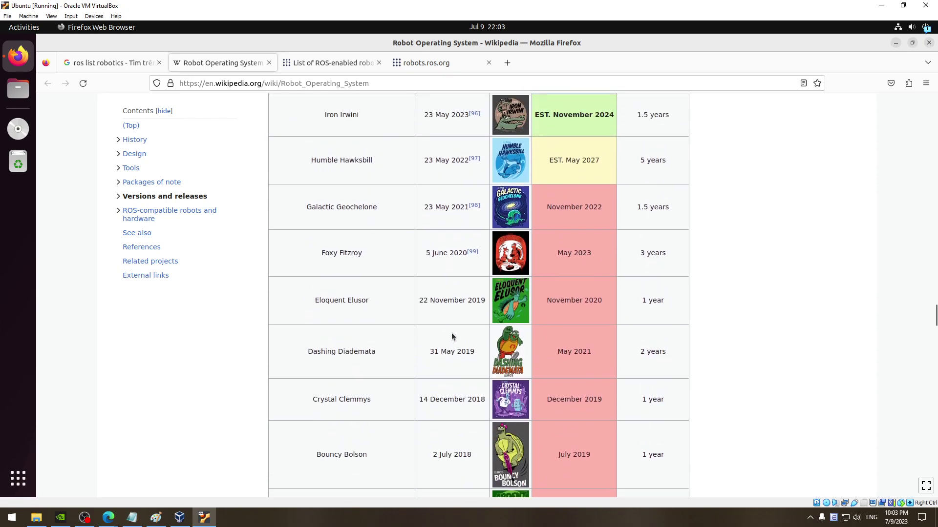
scroll(451, 332, "down", 2)
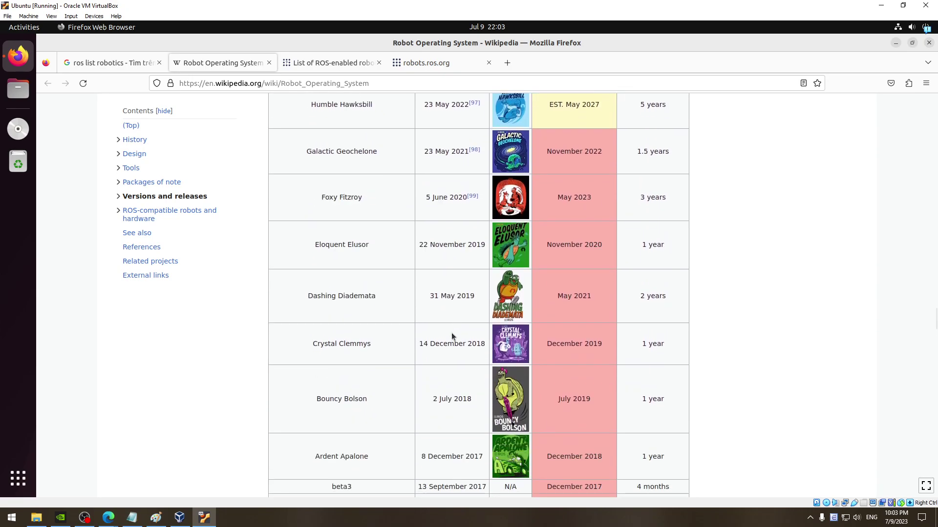
scroll(564, 384, "up", 10)
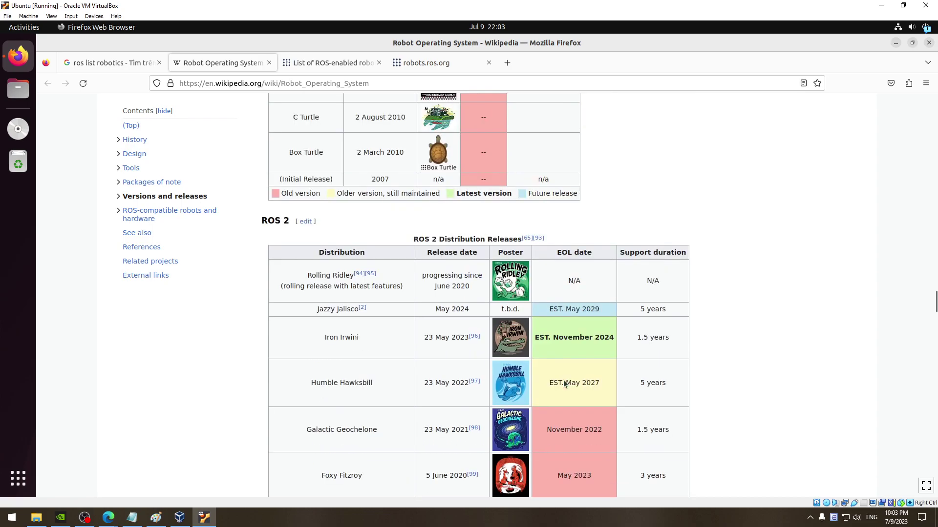
left_click_drag(591, 251, 545, 251)
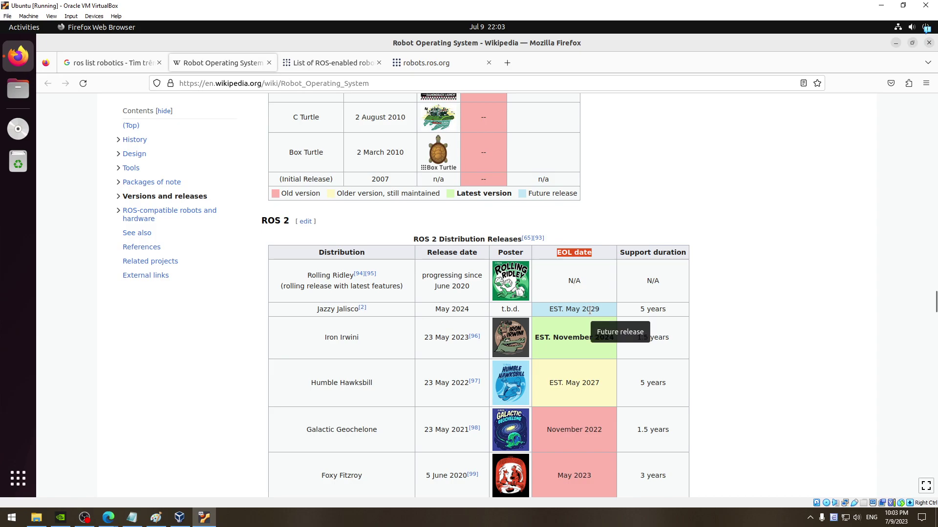
left_click_drag(619, 252, 690, 248)
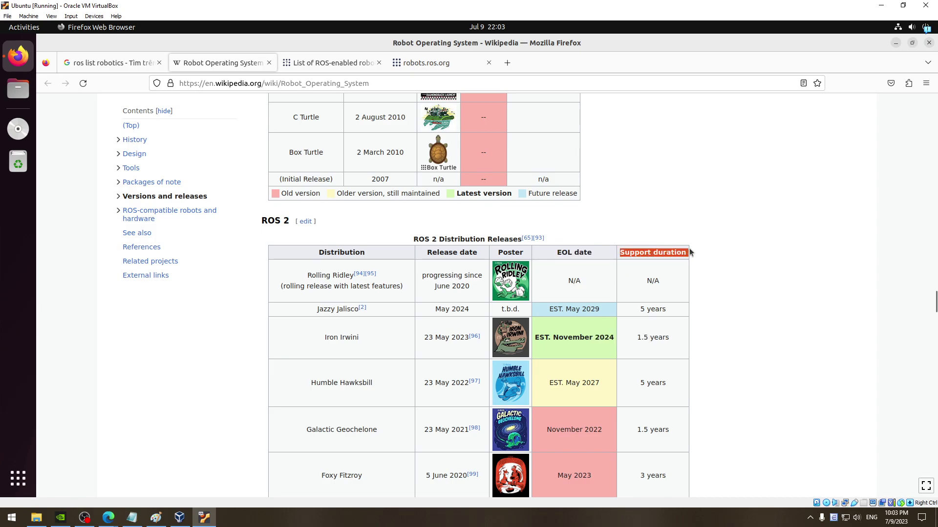
left_click(747, 251)
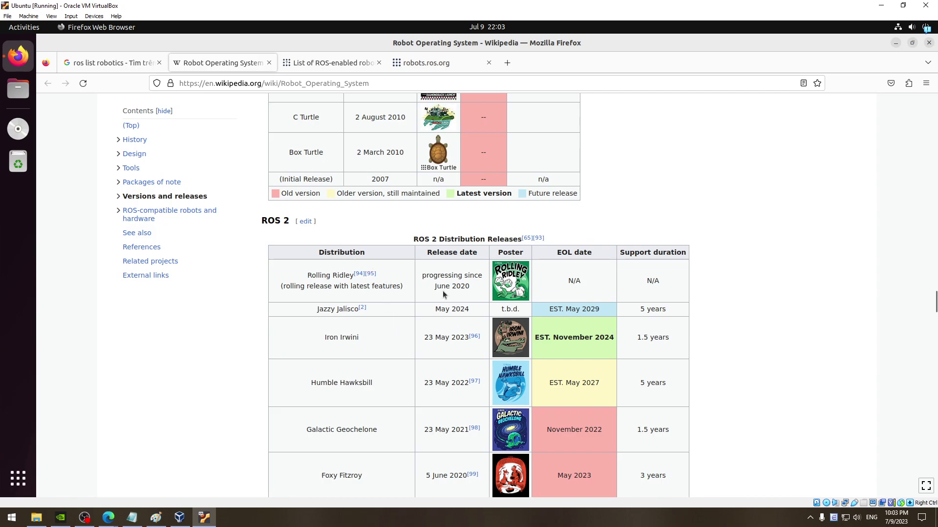
Select the ROS 2 releases table, noting Humble Hawksbill's support until May 2027.
scroll(415, 266, "up", 1)
scroll(415, 265, "up", 5)
scroll(418, 268, "up", 4)
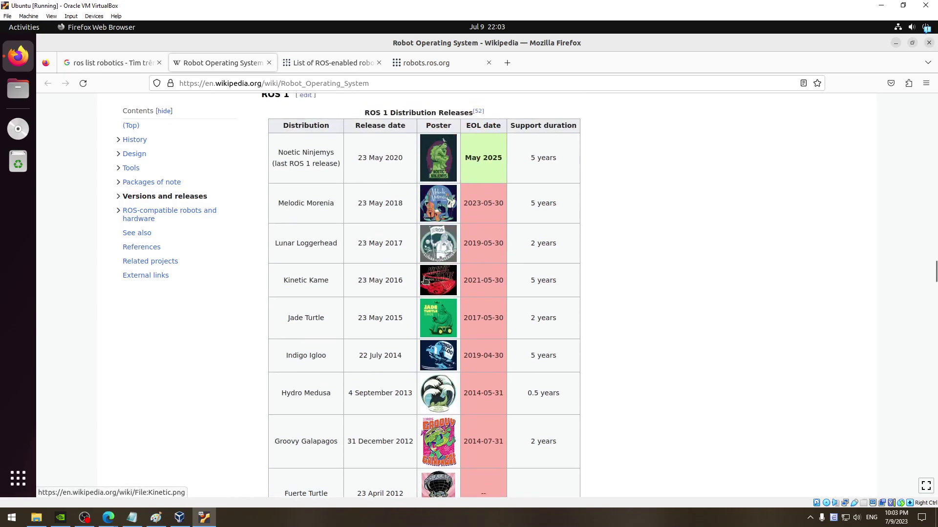
scroll(420, 274, "up", 4)
scroll(424, 279, "down", 4)
scroll(414, 281, "up", 2)
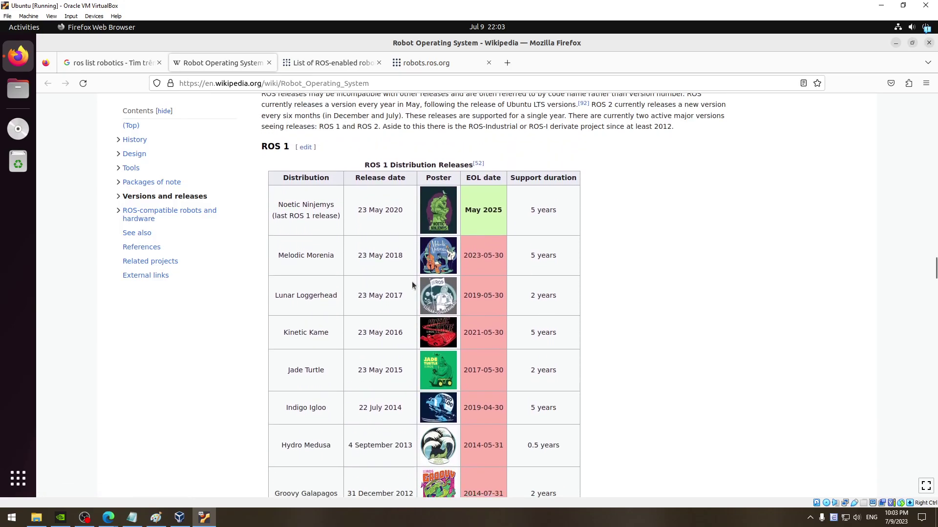
scroll(410, 281, "down", 10)
scroll(408, 283, "up", 5)
scroll(407, 283, "down", 5)
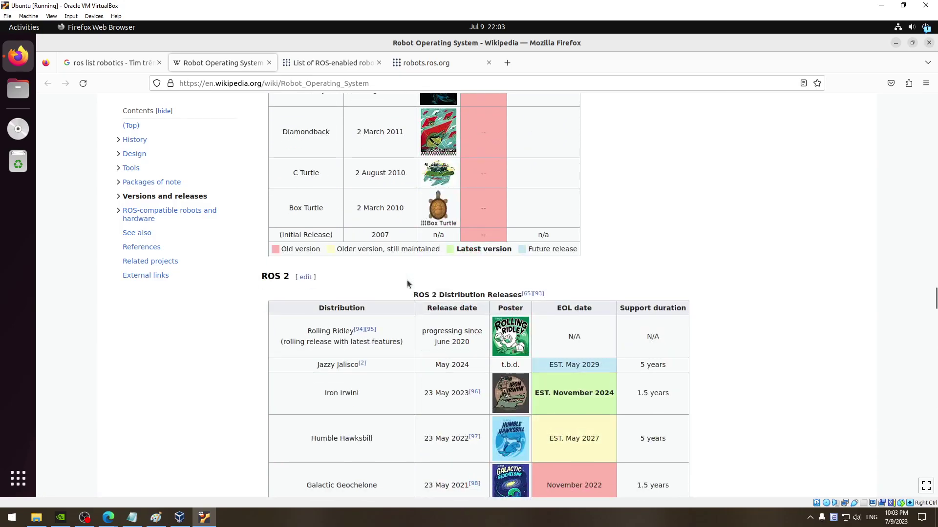
scroll(407, 283, "up", 5)
scroll(407, 282, "down", 5)
scroll(407, 282, "down", 4)
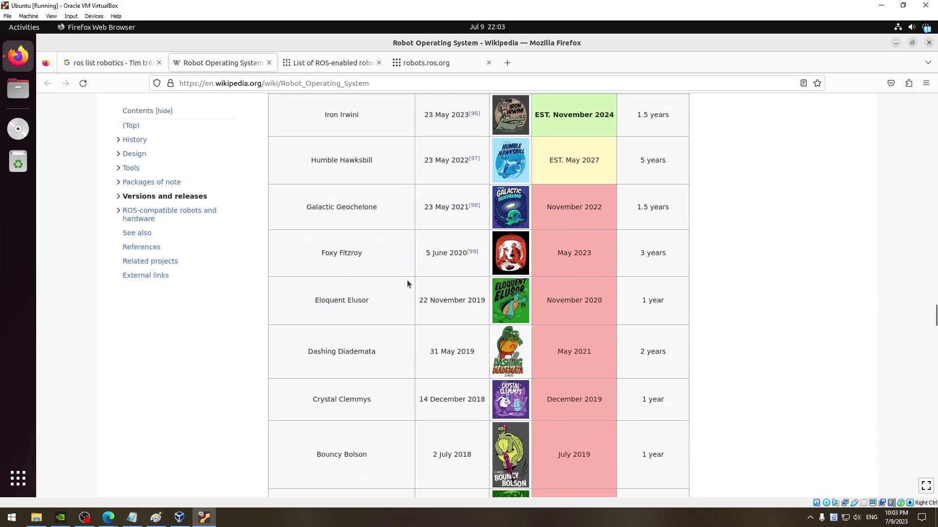
scroll(407, 282, "down", 4)
scroll(406, 285, "up", 5)
scroll(405, 285, "up", 5)
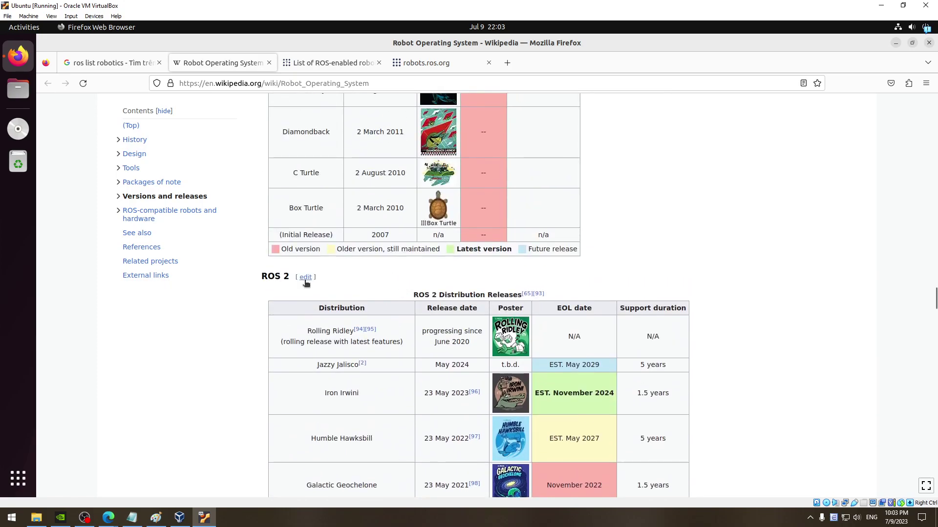
triple_click(333, 276)
scroll(462, 286, "down", 6)
scroll(461, 286, "down", 4)
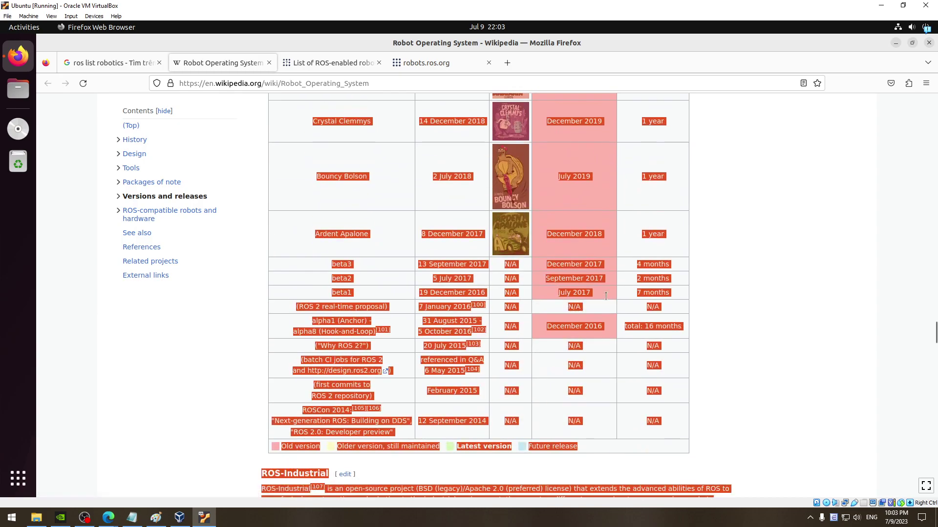
left_click(663, 310)
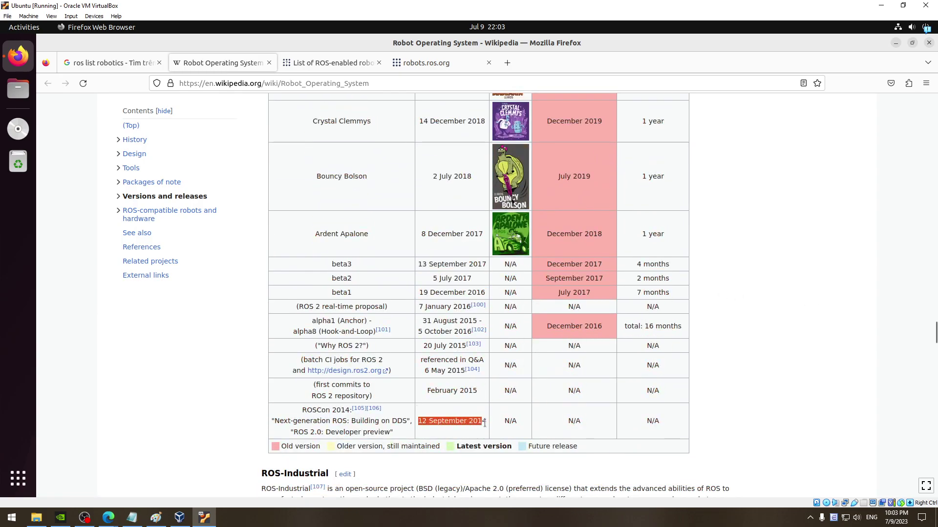
Highlight the Initial Release 2007 row and scroll back to the ROS 1 distribution table.
scroll(638, 390, "up", 1)
scroll(635, 386, "up", 9)
scroll(596, 380, "up", 5)
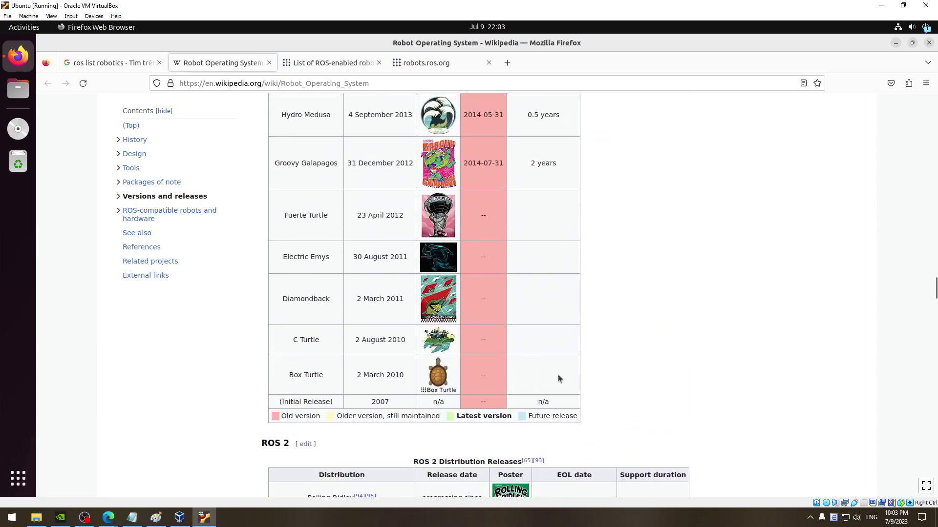
scroll(518, 378, "up", 2)
scroll(459, 390, "down", 2)
scroll(433, 397, "down", 3)
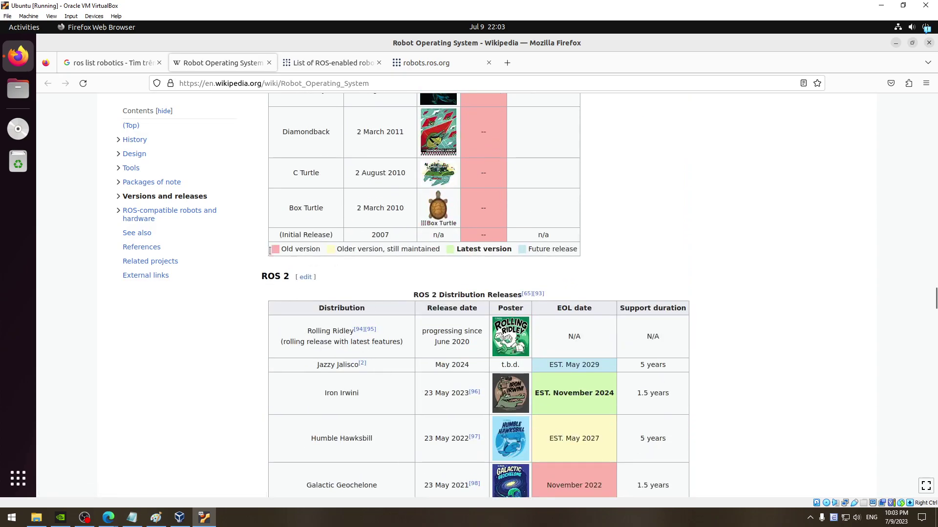
scroll(475, 332, "up", 6)
scroll(469, 345, "down", 3)
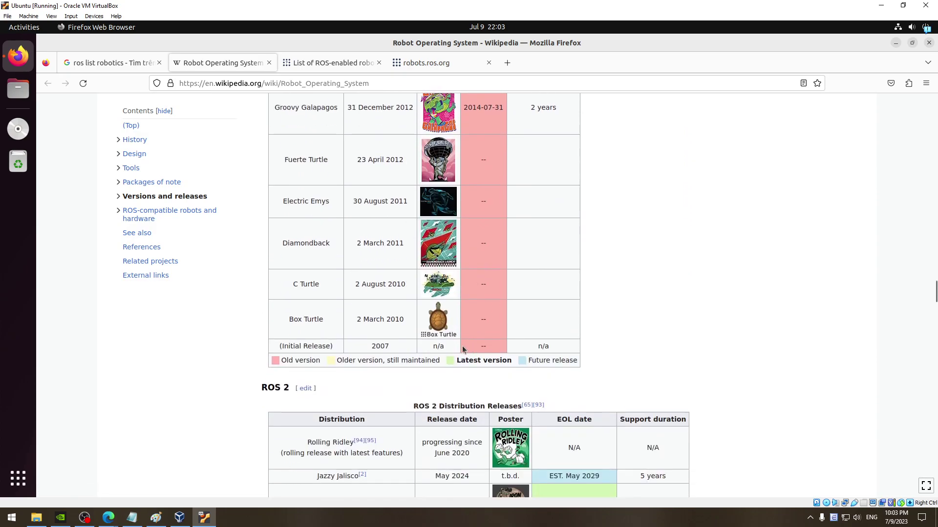
left_click_drag(392, 345, 273, 347)
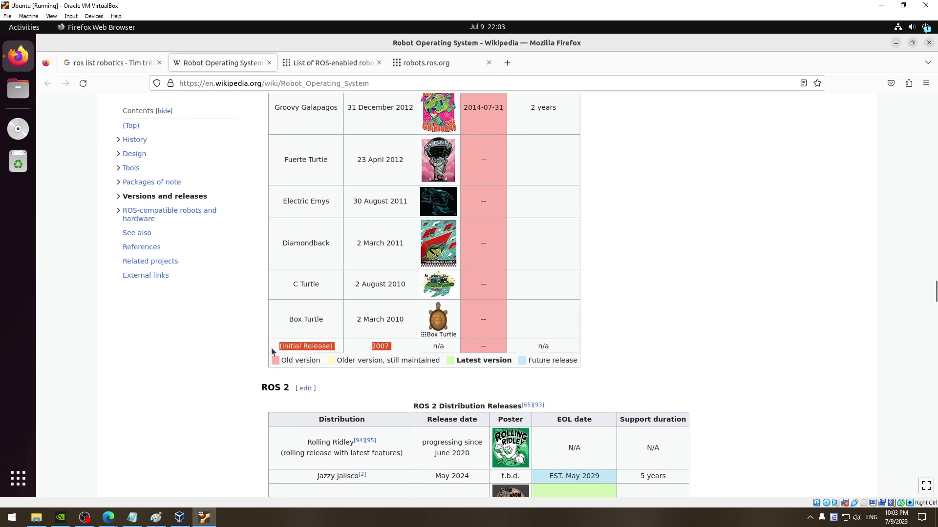
scroll(590, 329, "up", 2)
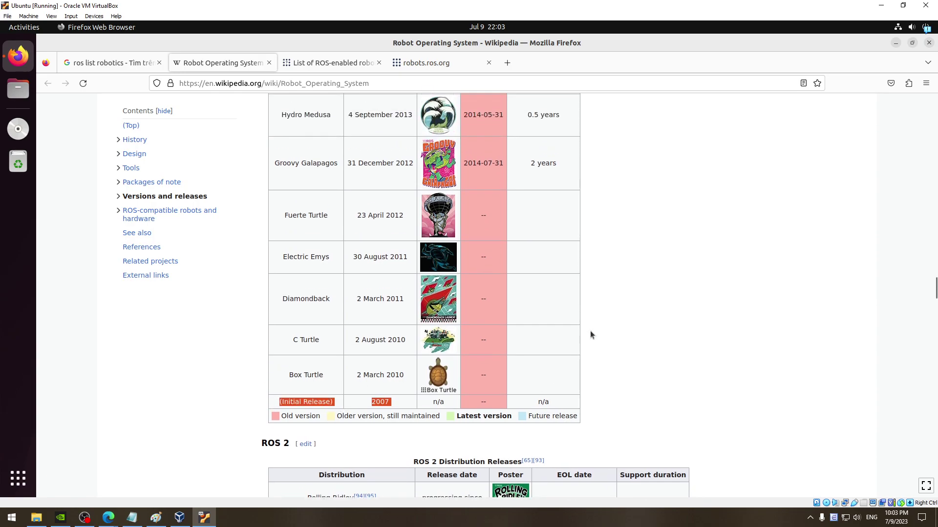
left_click(740, 346)
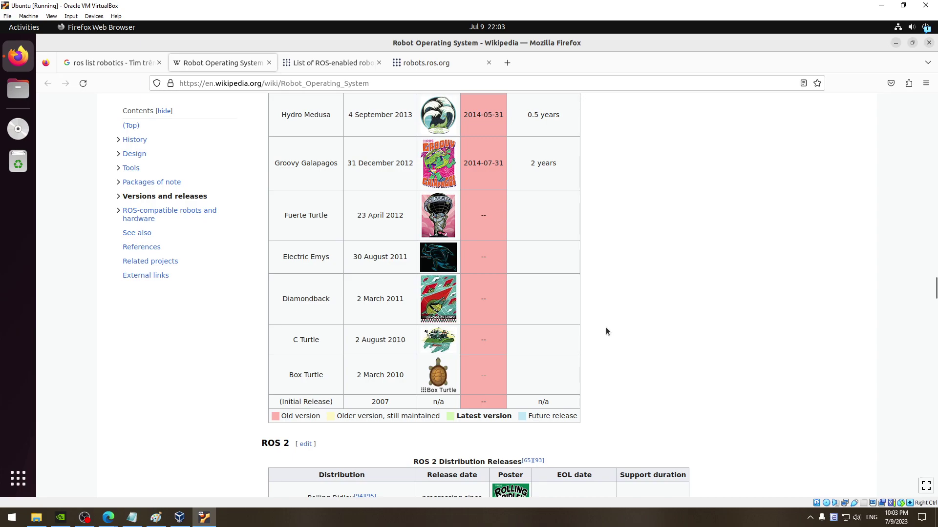
scroll(601, 325, "up", 3)
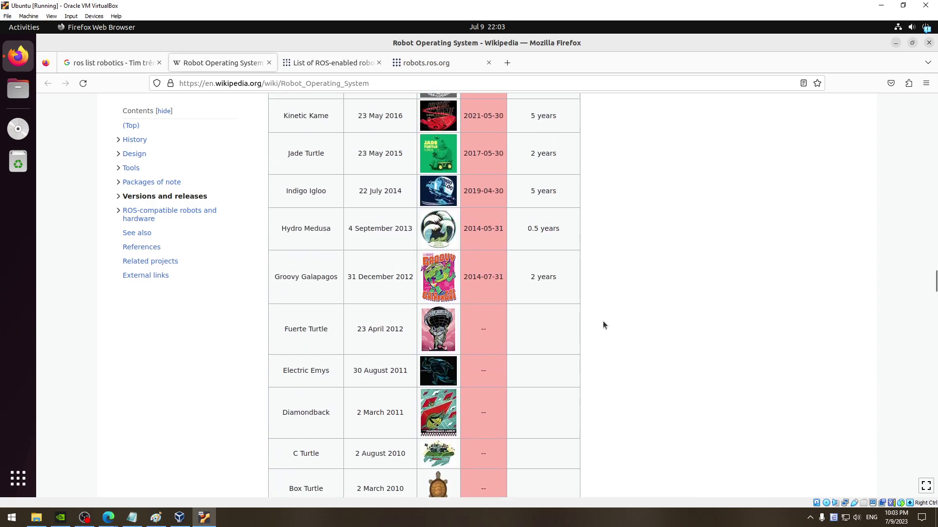
scroll(603, 323, "up", 2)
scroll(604, 323, "up", 3)
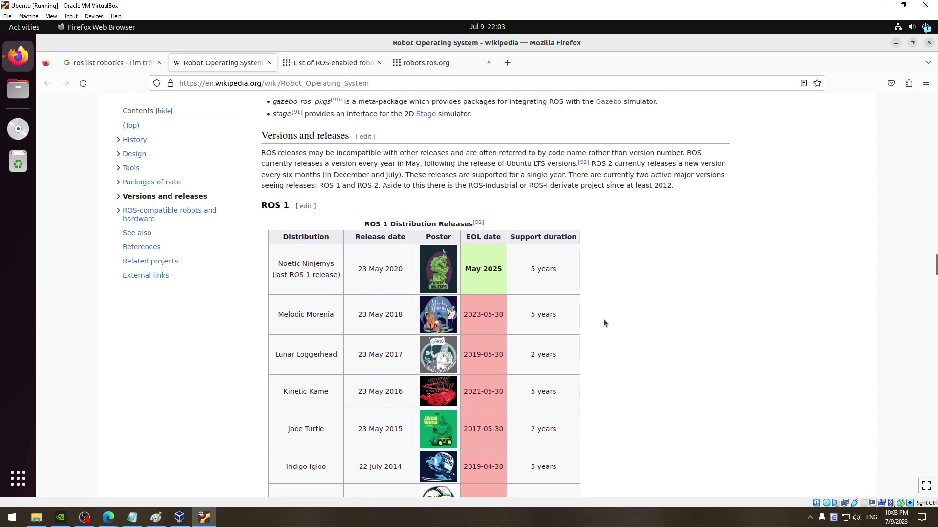
Check the host clock, then return focus to the Wikipedia Robot Operating System article.
left_click(896, 517)
scroll(609, 178, "down", 4)
scroll(607, 203, "up", 3)
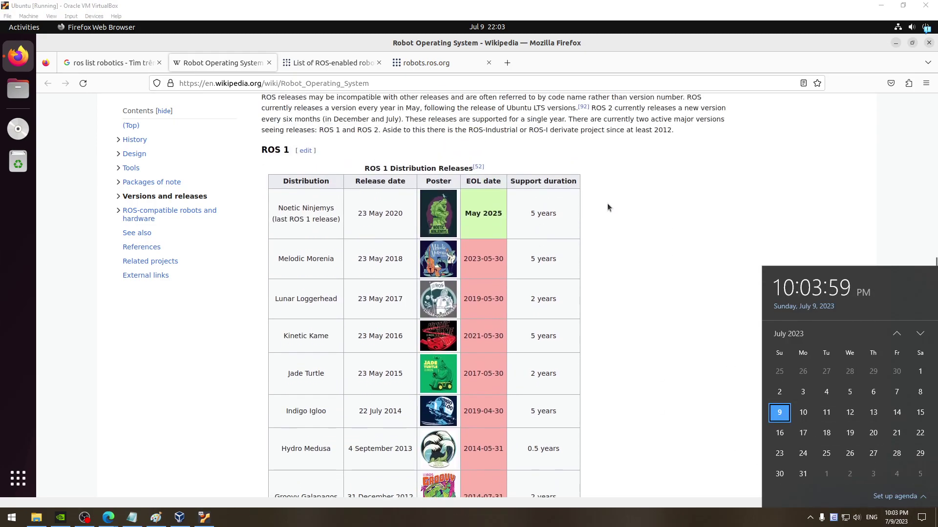
scroll(607, 203, "up", 2)
scroll(606, 204, "down", 3)
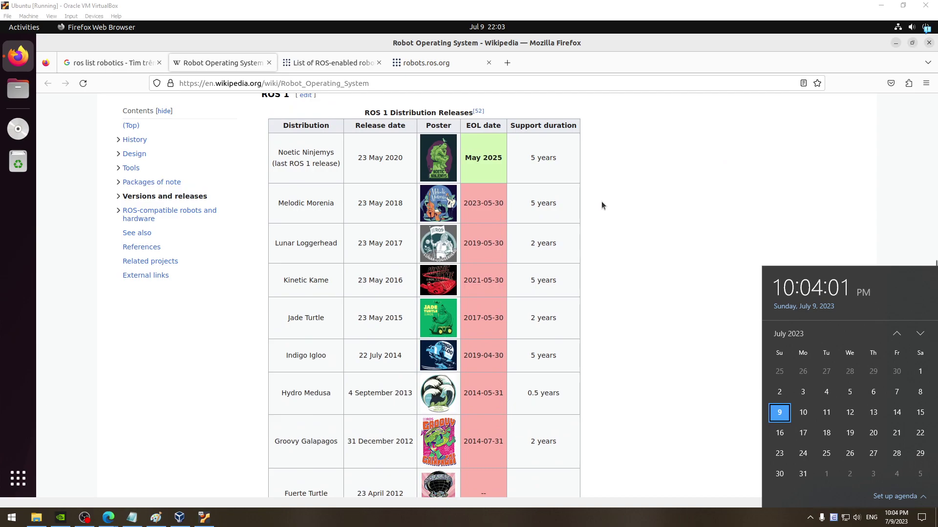
scroll(600, 203, "down", 2)
left_click(610, 227)
Scroll back up to the ROS 1 Distribution Releases heading and briefly select it.
scroll(599, 224, "down", 5)
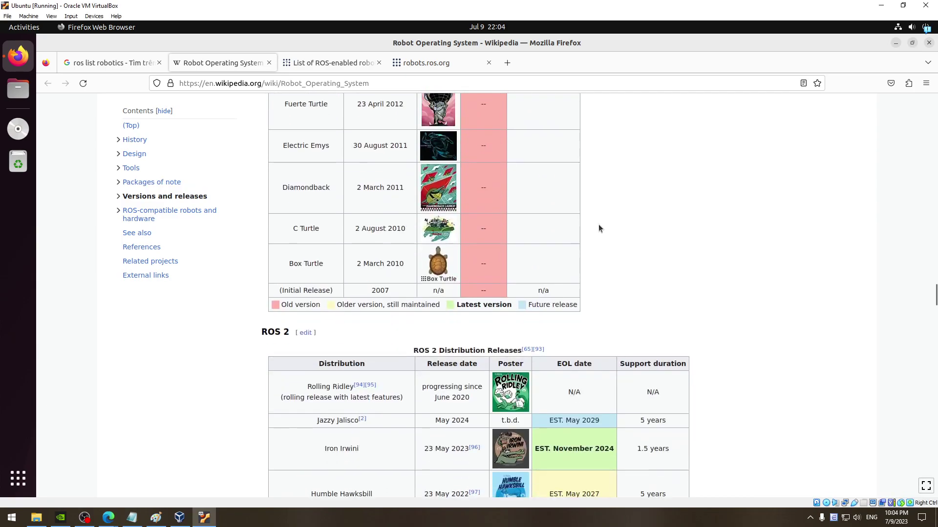
scroll(599, 224, "up", 2)
scroll(598, 224, "up", 3)
scroll(599, 223, "up", 3)
scroll(599, 224, "up", 1)
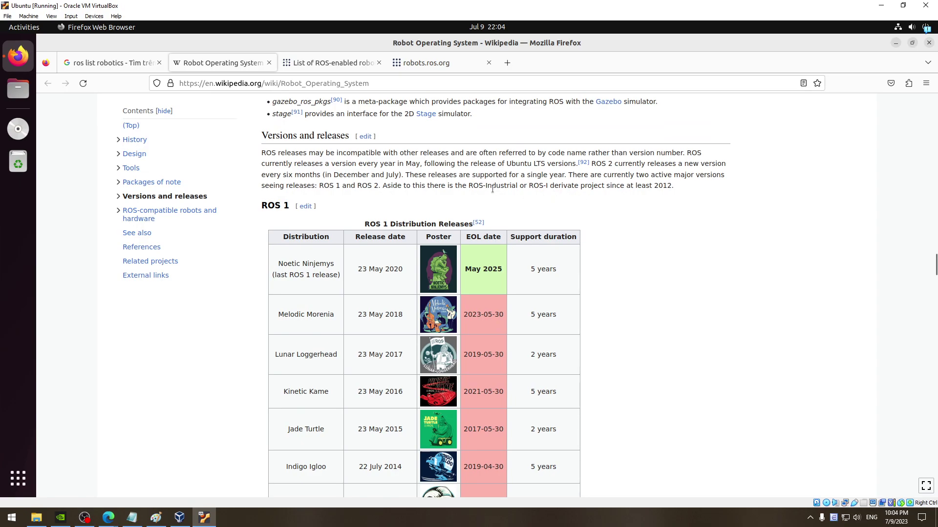
left_click_drag(295, 206, 262, 205)
left_click(304, 204)
Scroll down and highlight the ROS 2 heading and its releases table.
scroll(385, 201, "down", 6)
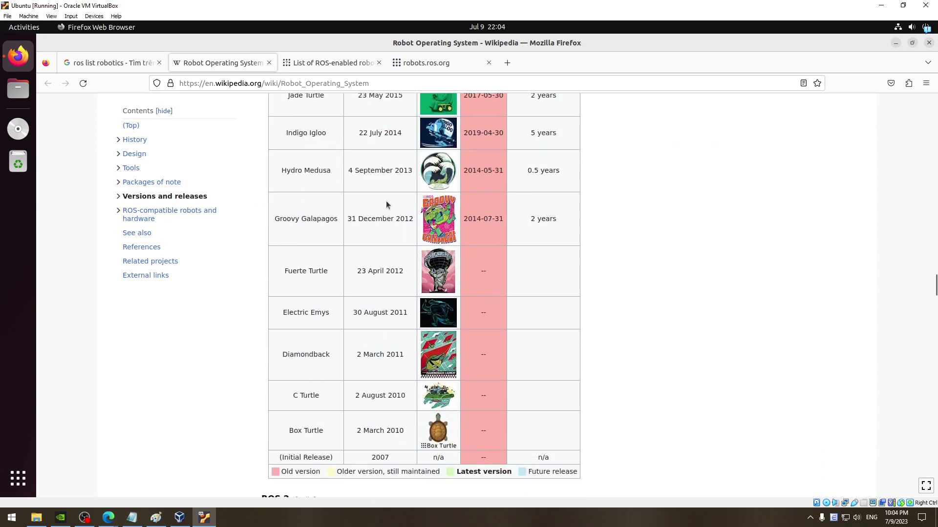
scroll(386, 201, "down", 4)
left_click_drag(288, 267, 488, 266)
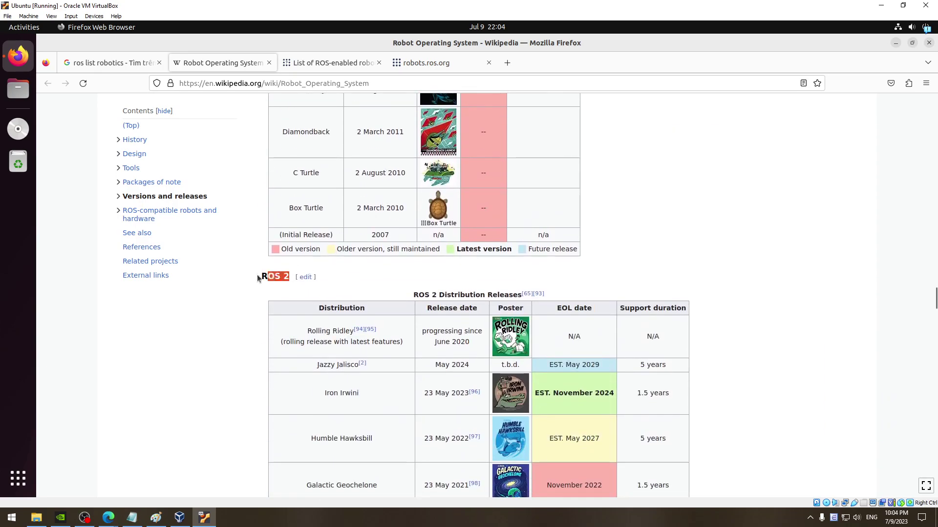
left_click(488, 274)
Return up to highlight the ROS 1 heading and its releases table.
scroll(421, 303, "up", 2)
scroll(420, 300, "up", 6)
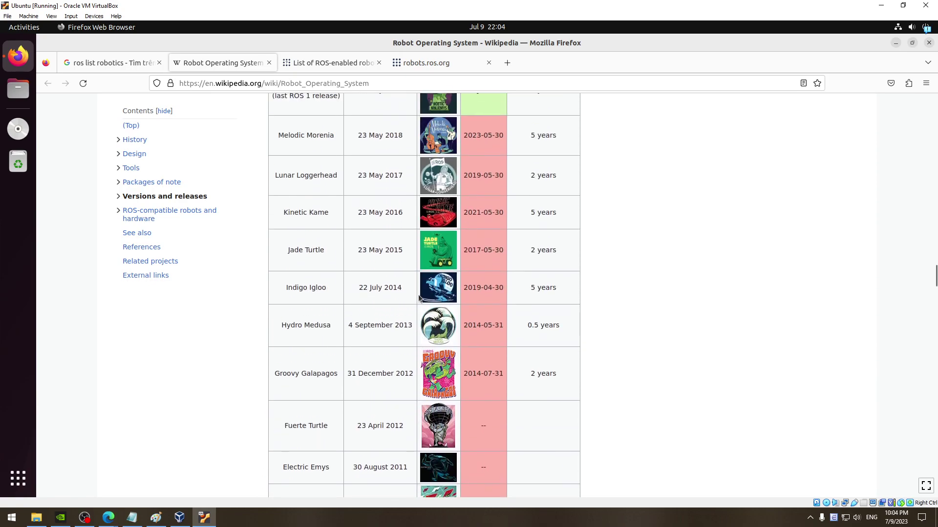
scroll(419, 299, "up", 1)
scroll(419, 296, "up", 3)
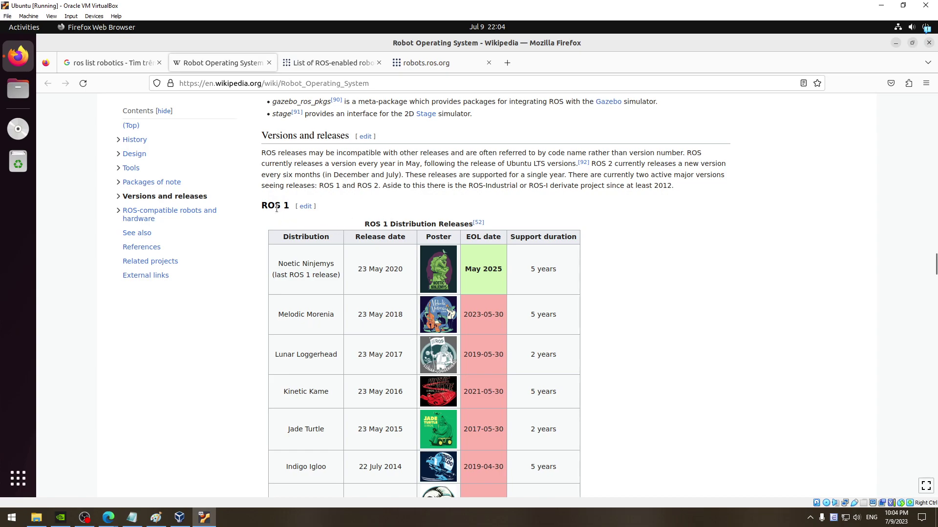
left_click_drag(287, 205, 273, 464)
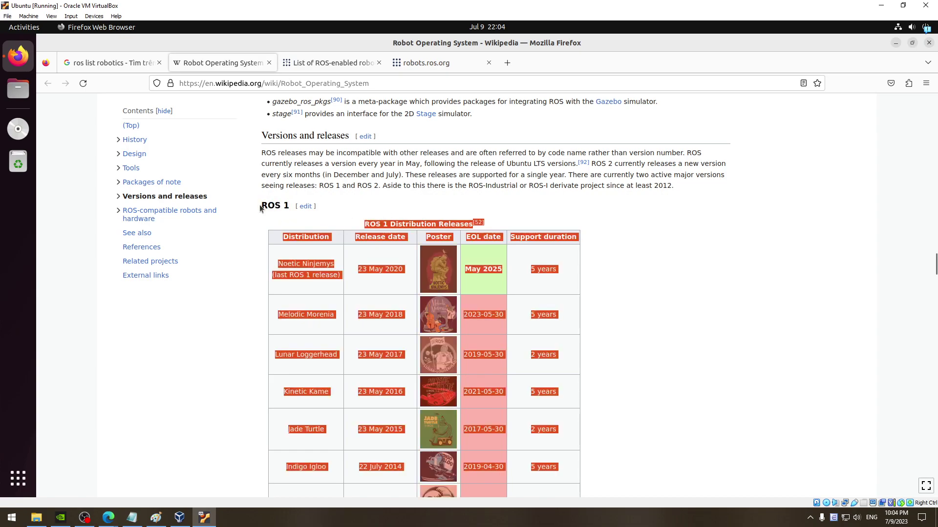
left_click(266, 203)
left_click_drag(266, 203, 288, 208)
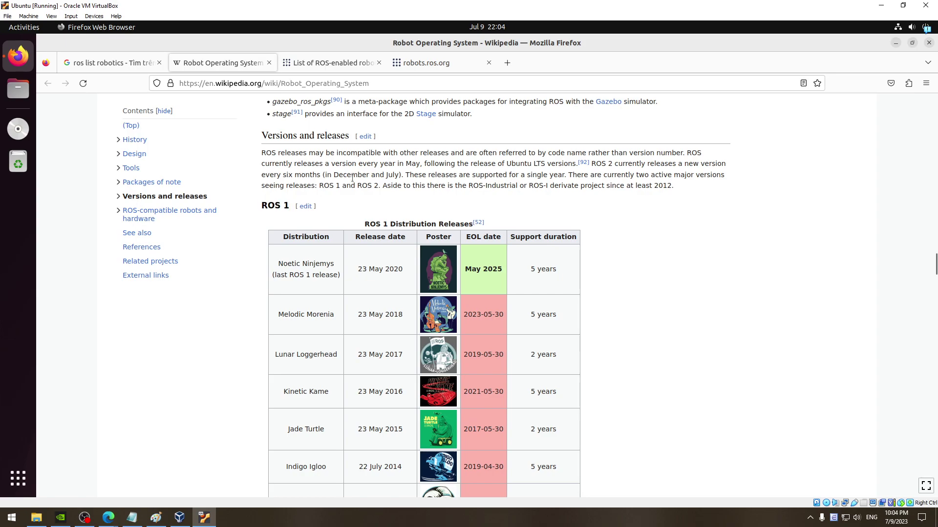
Scroll to the ROS 2 releases table showing Jazzy Jalisco (May 2024) and Iron Irwini.
scroll(379, 192, "down", 5)
scroll(379, 193, "down", 2)
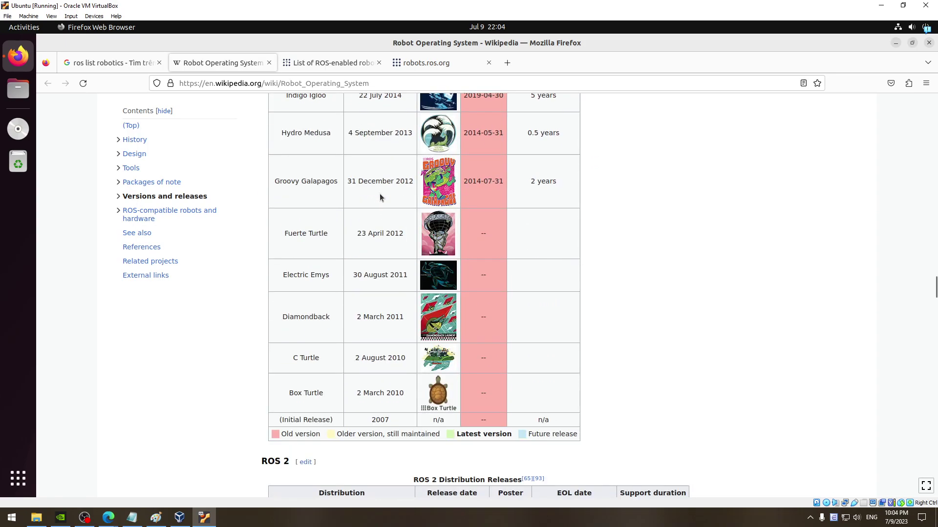
scroll(379, 194, "down", 3)
scroll(434, 225, "up", 3)
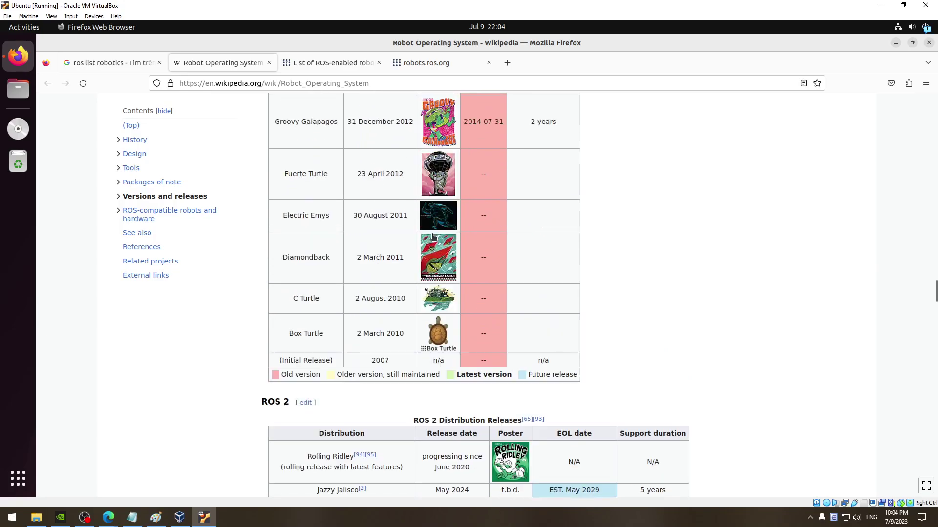
scroll(432, 230, "up", 5)
scroll(430, 234, "up", 2)
scroll(430, 234, "down", 6)
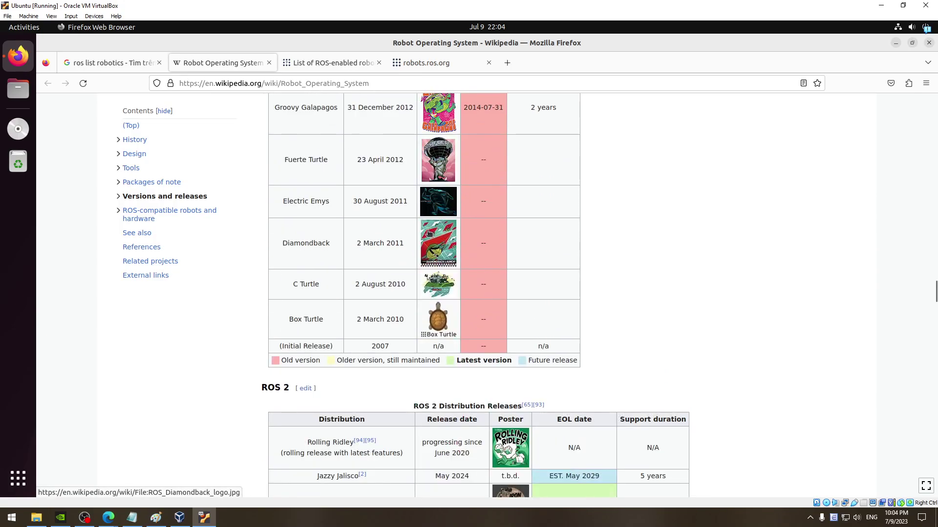
scroll(426, 233, "down", 1)
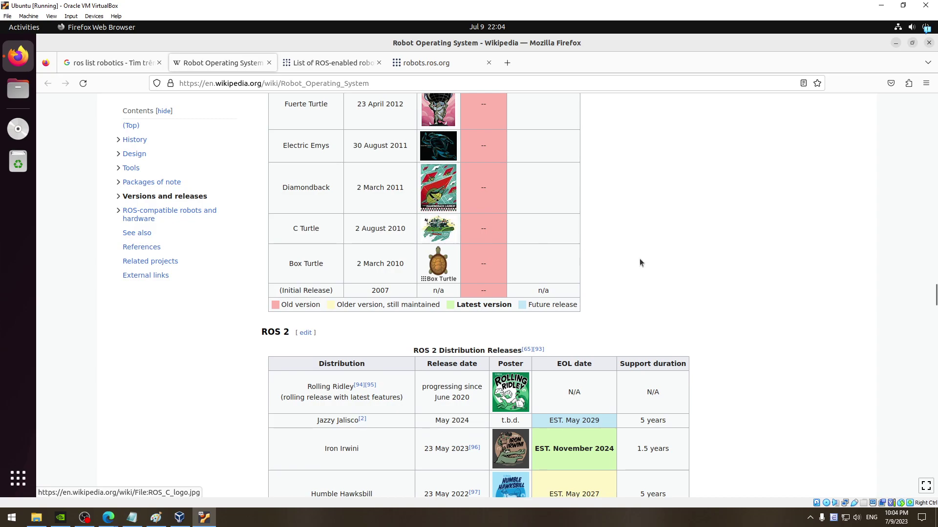
scroll(586, 293, "up", 6)
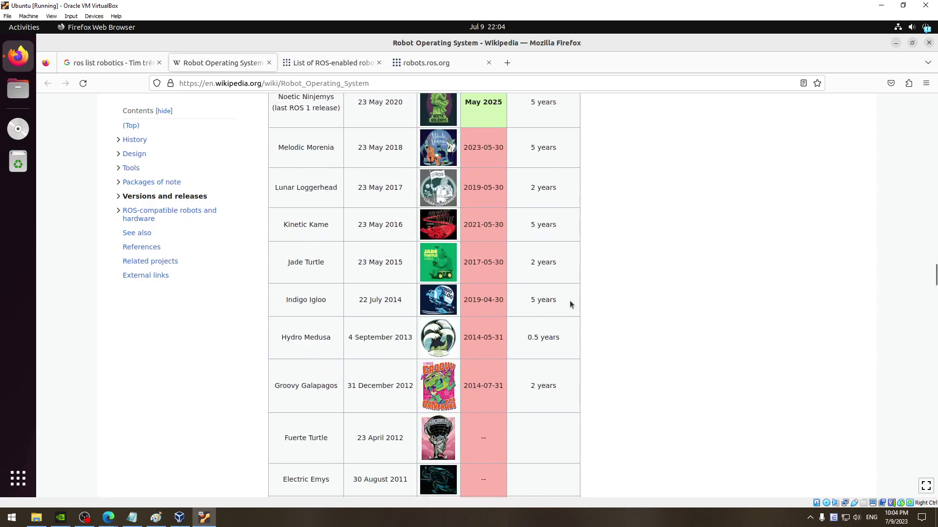
scroll(567, 317, "down", 5)
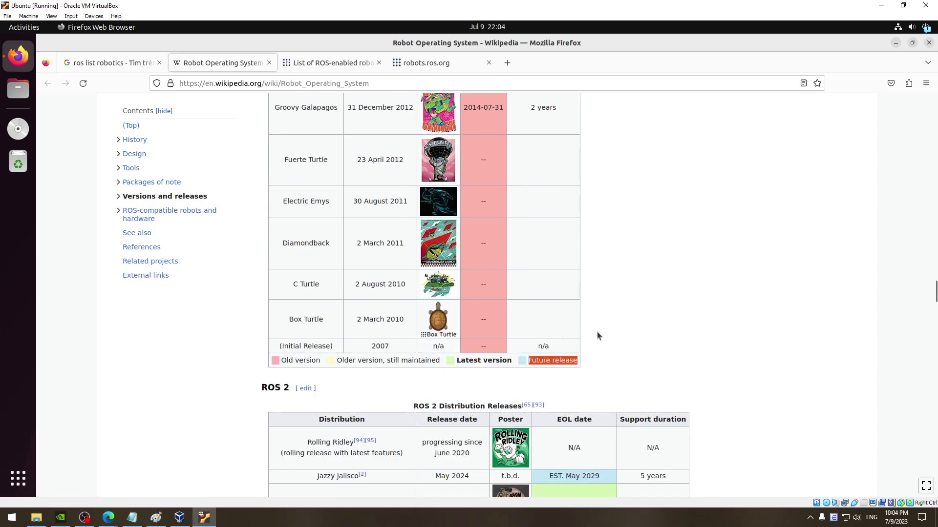
scroll(597, 328, "up", 7)
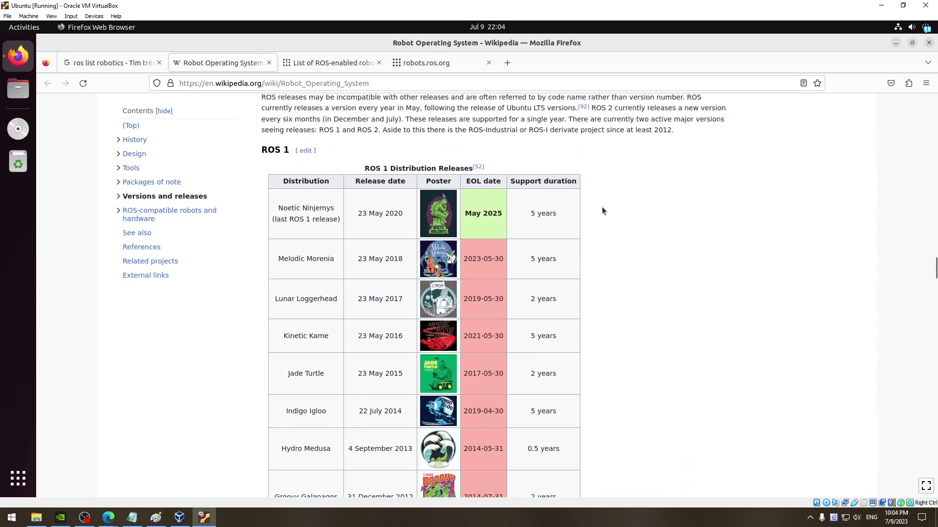
scroll(528, 188, "down", 5)
scroll(529, 188, "down", 6)
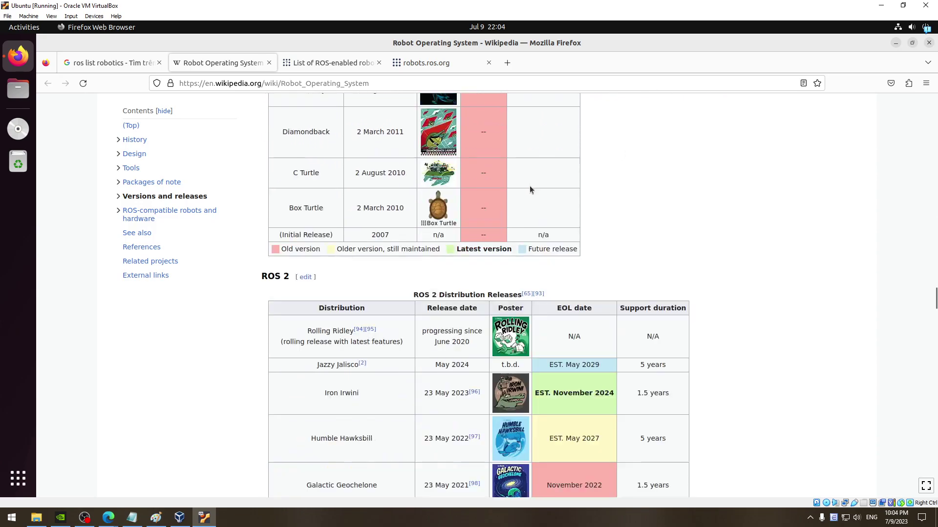
scroll(513, 205, "down", 2)
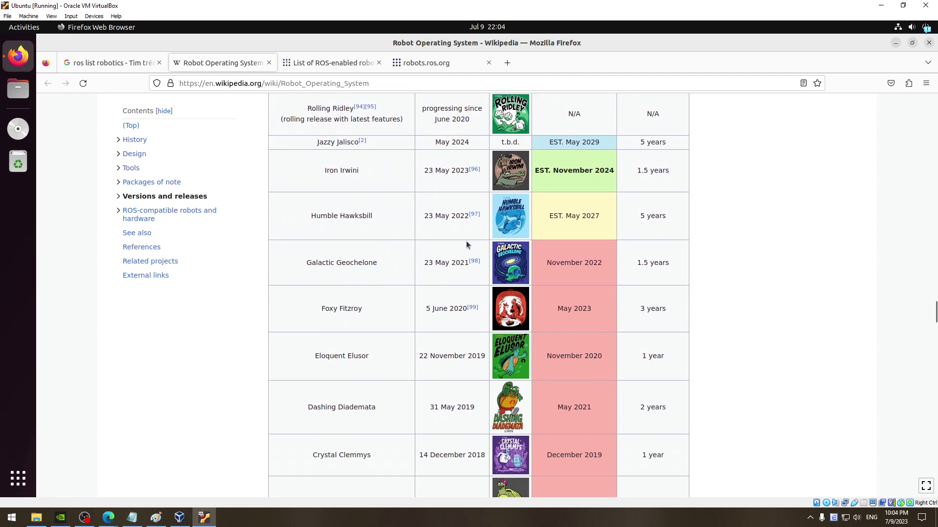
scroll(465, 242, "up", 2)
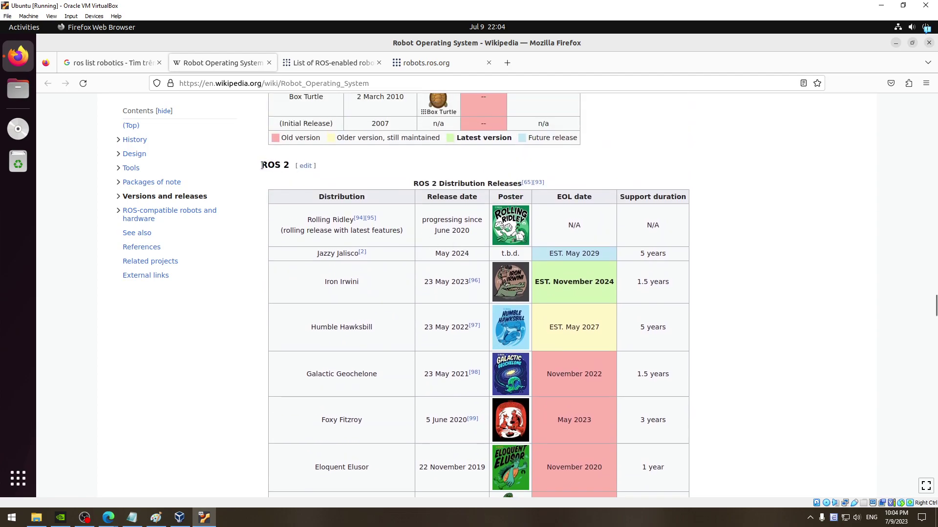
Highlight the ROS 2 heading and Jazzy Jalisco's EST. May 2029 end date.
left_click_drag(261, 166, 289, 169)
left_click(429, 181)
scroll(503, 221, "down", 2)
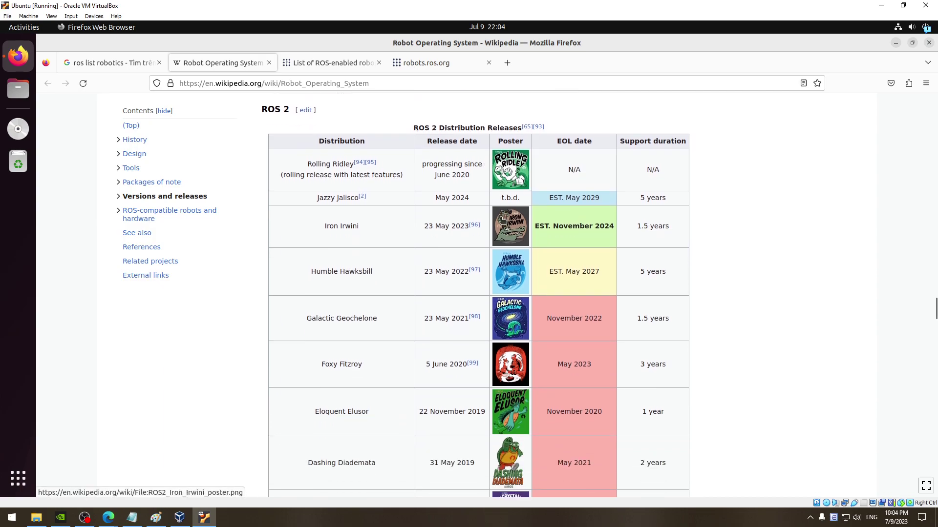
left_click_drag(551, 199, 608, 200)
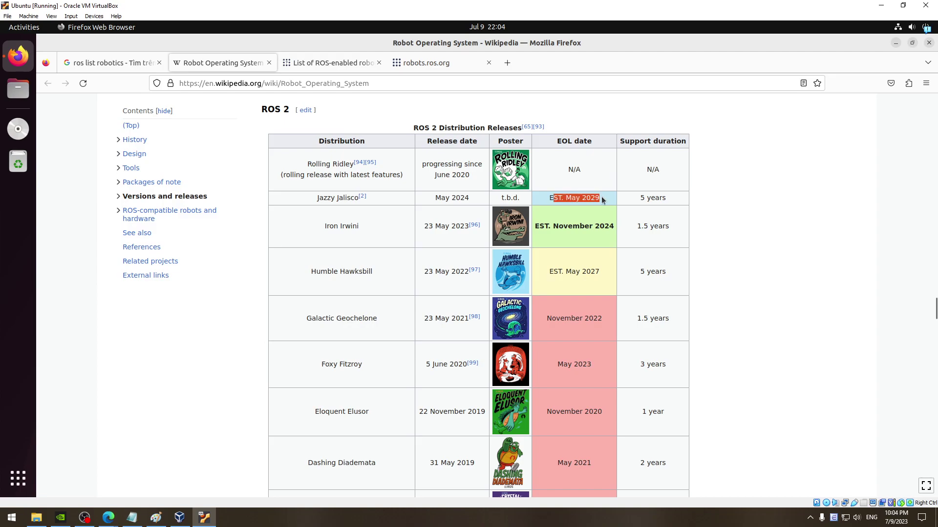
left_click(608, 200)
left_click_drag(551, 194, 599, 202)
left_click(653, 197)
Highlight Jazzy Jalisco's May 2024 release date and its May 2029 end date.
left_click_drag(434, 197, 490, 200)
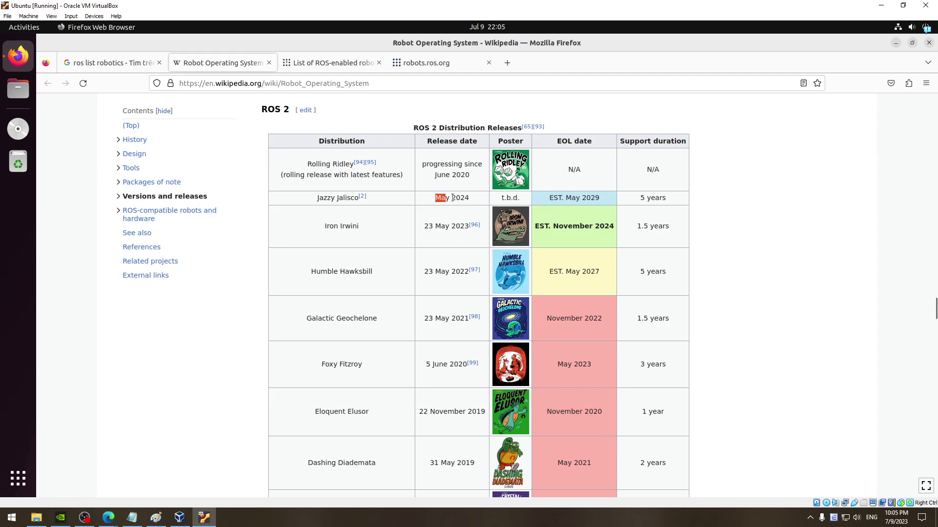
left_click(499, 200)
left_click_drag(435, 198, 476, 200)
left_click(565, 195)
left_click_drag(552, 198, 635, 200)
left_click(634, 200)
Scroll up to the Humble Hawksbill row and highlight its details.
scroll(601, 203, "down", 2)
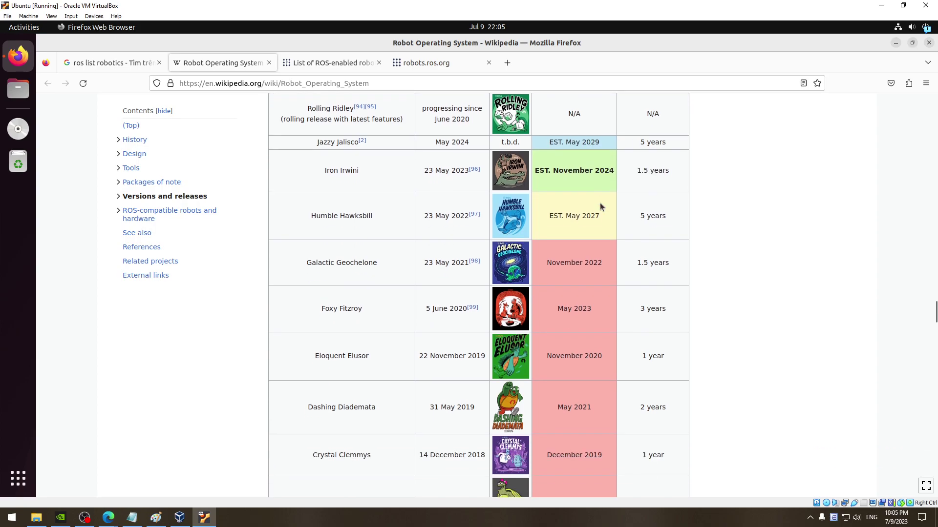
scroll(600, 203, "down", 4)
scroll(596, 202, "up", 6)
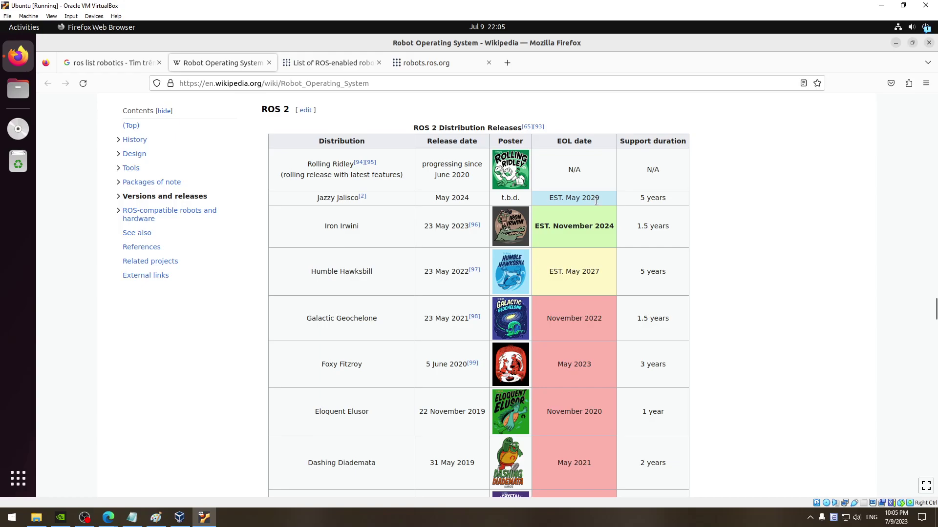
scroll(596, 200, "down", 10)
scroll(391, 201, "up", 2)
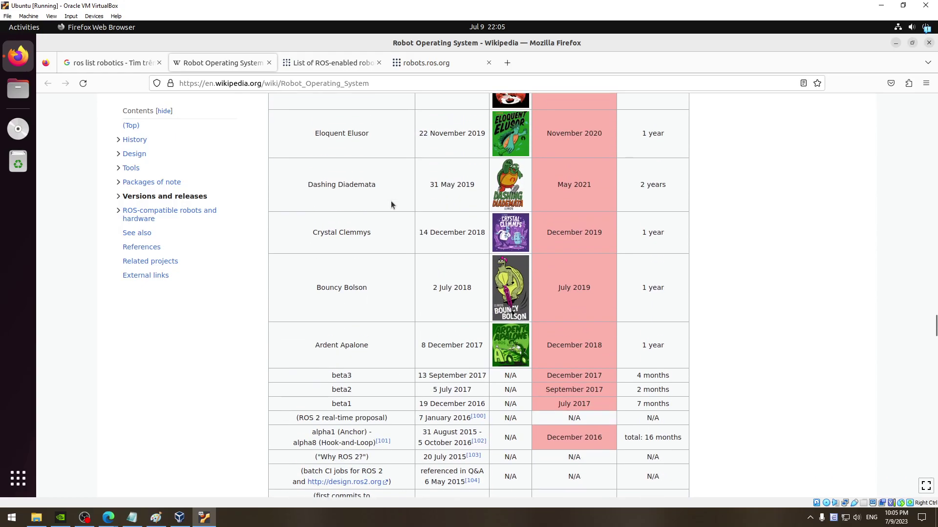
scroll(391, 200, "up", 2)
scroll(391, 200, "up", 2)
scroll(391, 200, "up", 2)
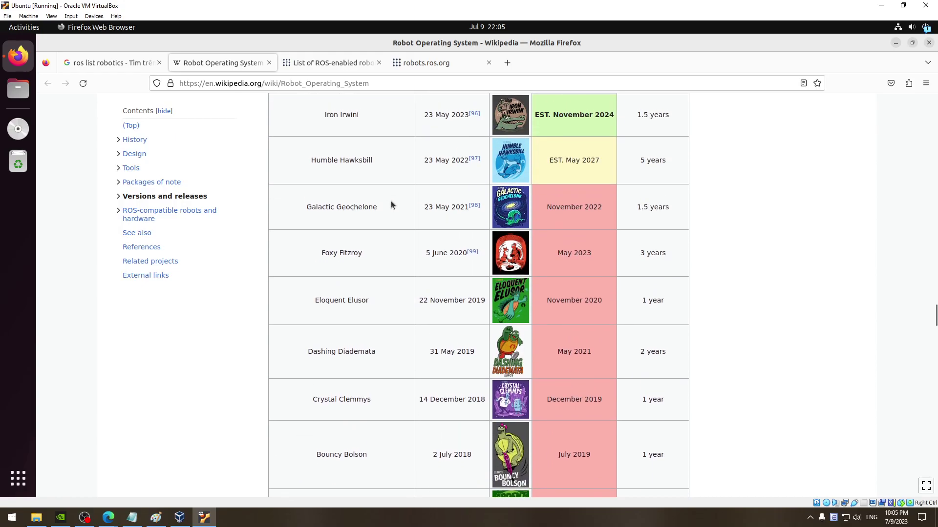
scroll(327, 203, "up", 2)
left_click_drag(310, 216, 663, 220)
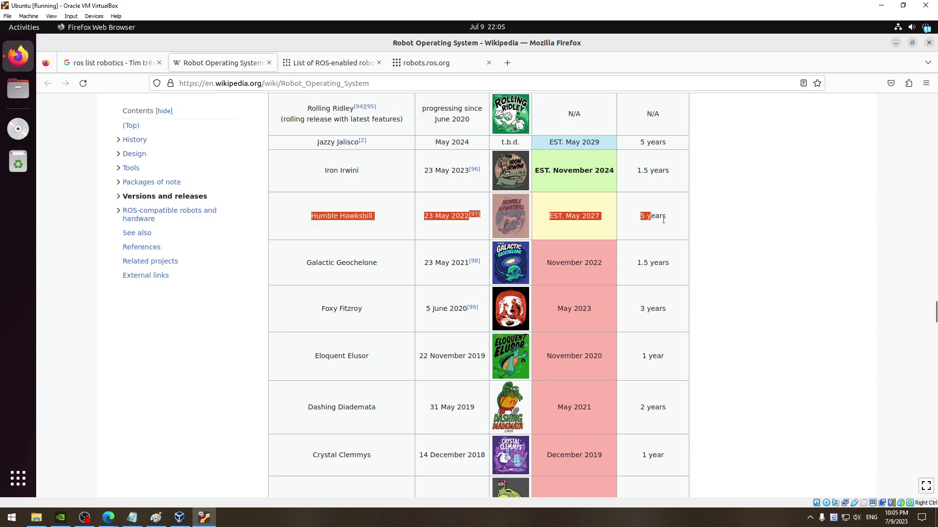
left_click(730, 222)
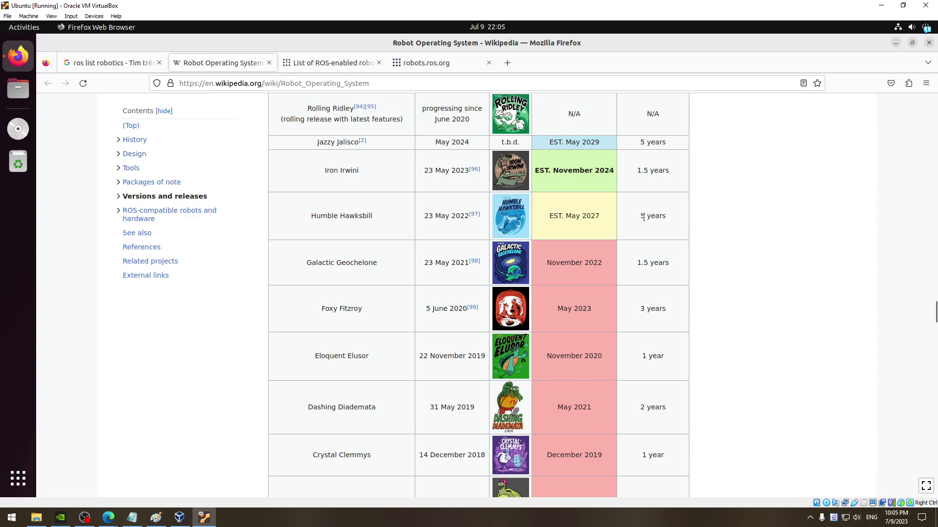
Highlight Humble Hawksbill's 2027 end year and November in Iron Irwini's end date.
left_click_drag(576, 213, 608, 221)
left_click(573, 215)
left_click_drag(596, 171, 552, 171)
left_click(552, 170)
Check the 'Older version, still maintained' legend, then scroll up to the table header.
scroll(589, 190, "down", 4)
scroll(579, 187, "down", 7)
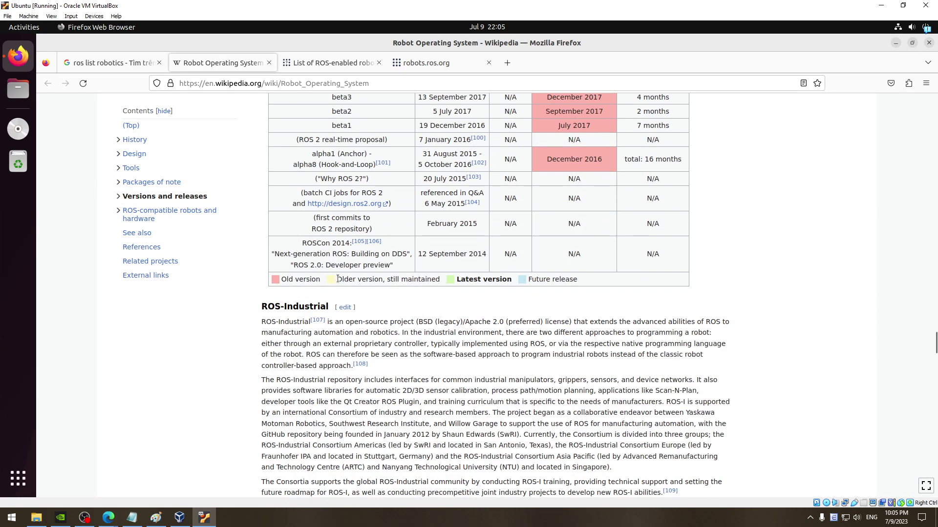
mouse_move(338, 279)
left_mouse_down()
mouse_move(413, 280)
mouse_move(281, 279)
left_mouse_up()
scroll(500, 307, "up", 3)
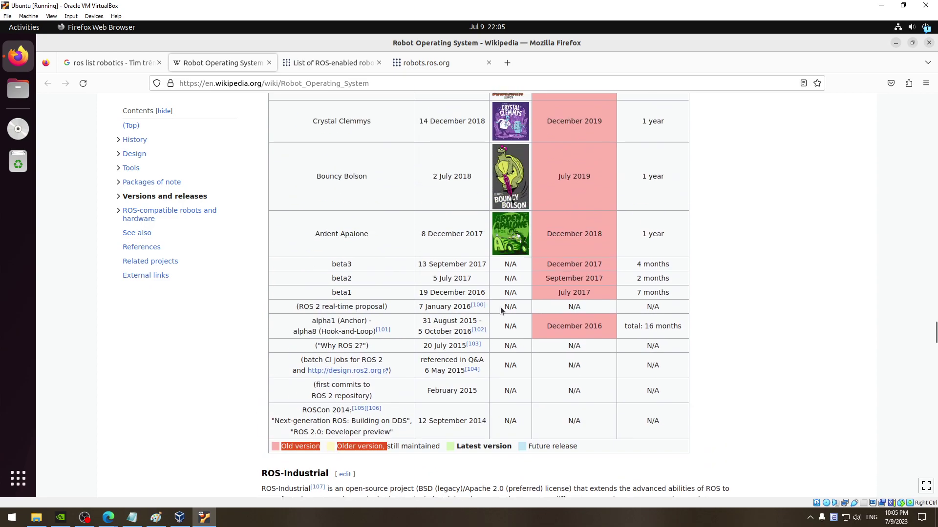
left_click(579, 356)
scroll(580, 354, "down", 1)
scroll(578, 352, "up", 1)
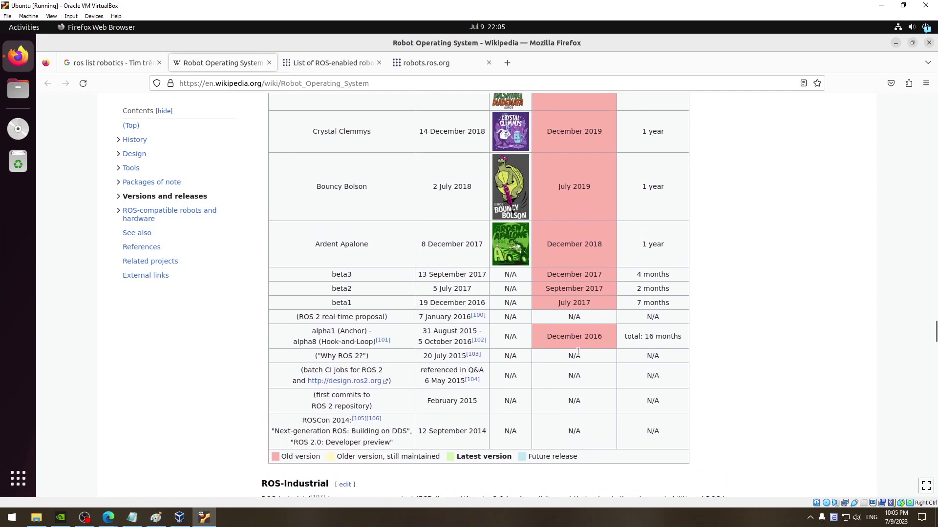
scroll(579, 352, "up", 2)
scroll(578, 351, "down", 3)
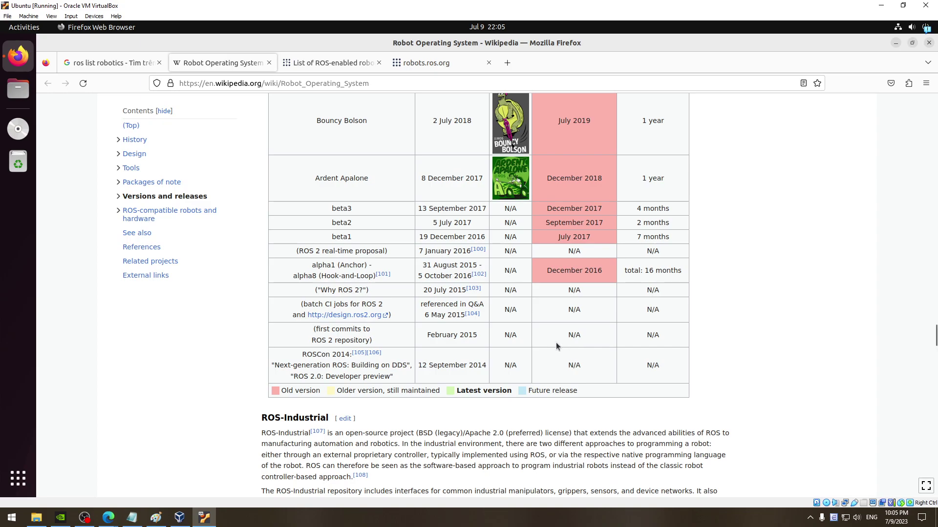
scroll(556, 342, "up", 2)
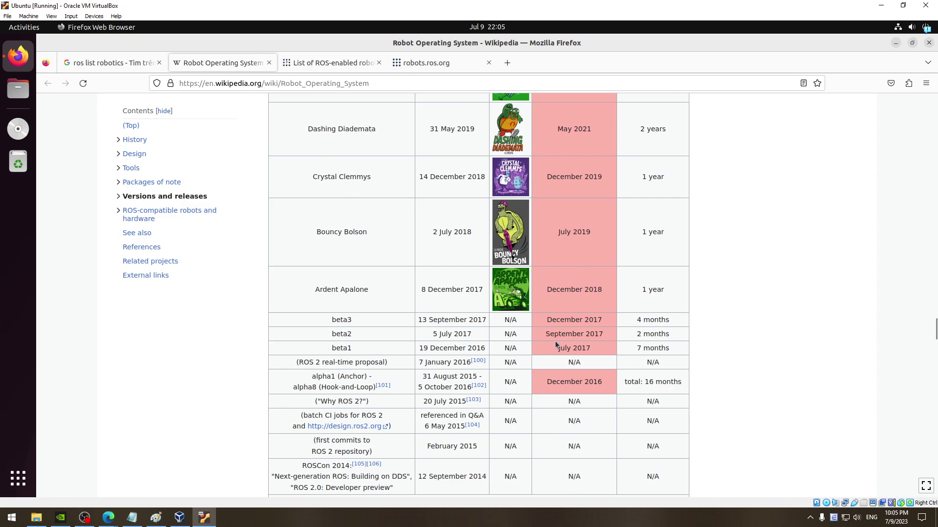
scroll(623, 256, "up", 3)
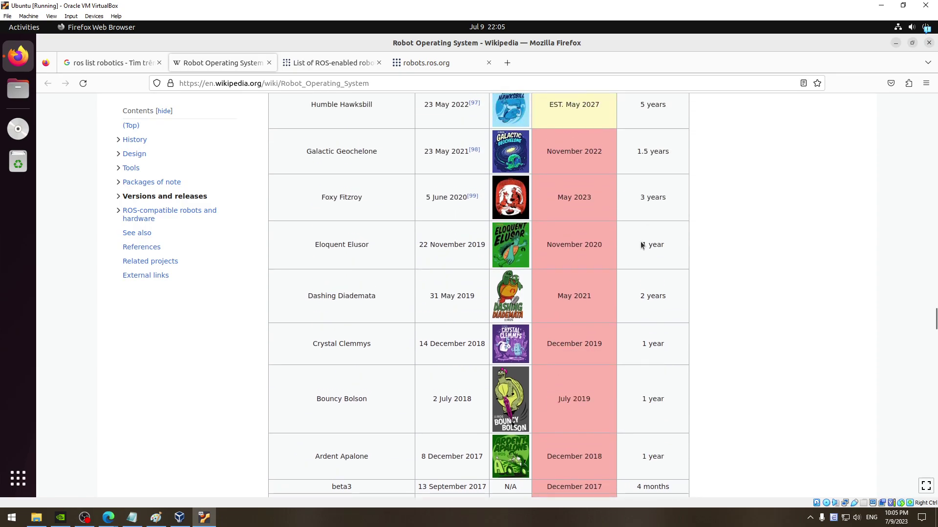
scroll(630, 263, "up", 3)
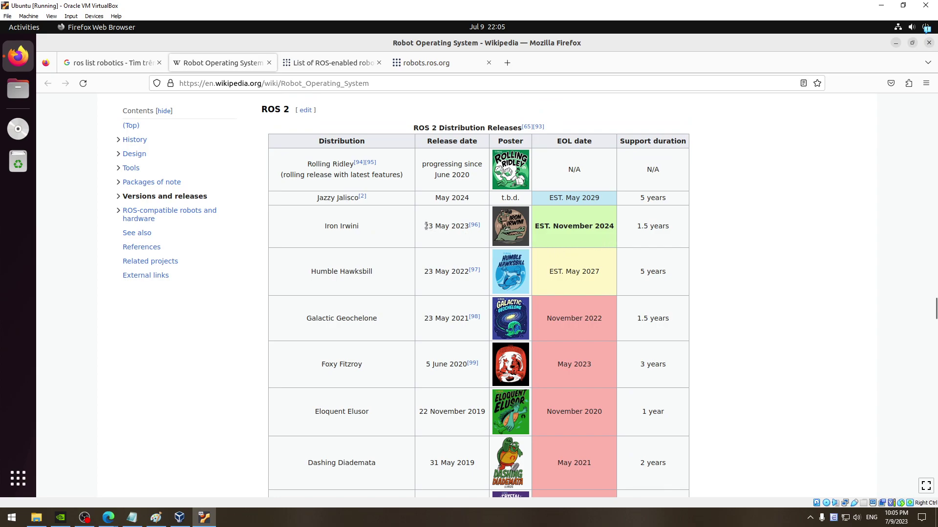
left_click_drag(425, 226, 466, 226)
left_click(746, 298)
left_click(896, 517)
left_click(415, 231)
left_click_drag(556, 226, 654, 225)
left_click(676, 224)
left_click(724, 228)
left_click_drag(631, 235, 669, 227)
left_click(659, 312)
scroll(657, 312, "down", 2)
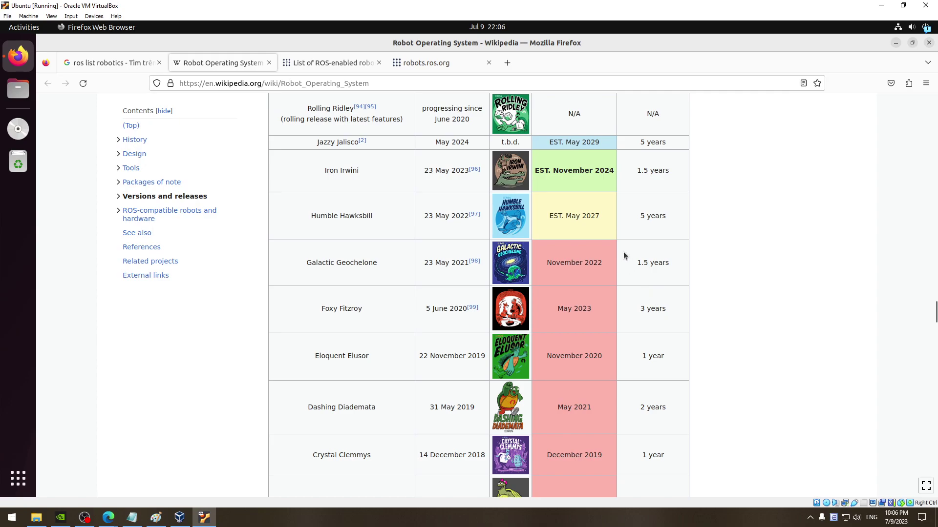
left_click_drag(669, 262, 634, 263)
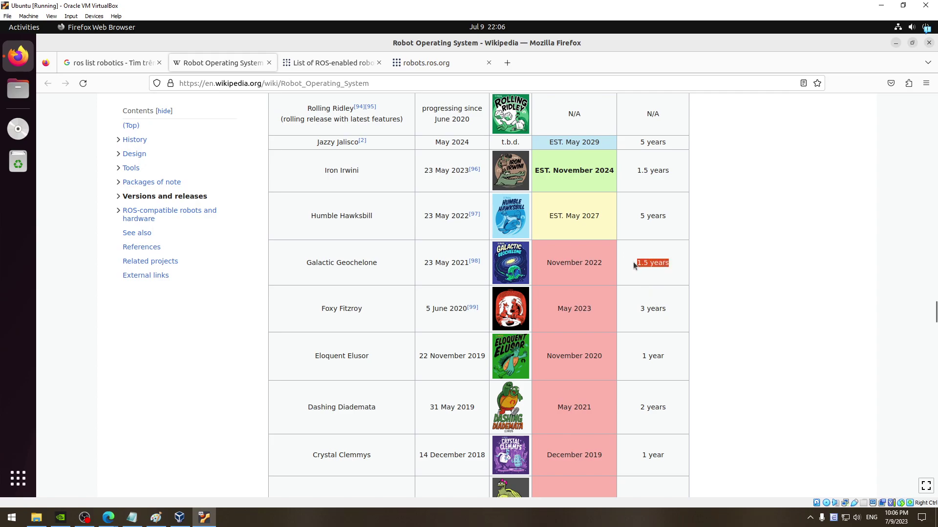
double_click(665, 355)
left_click(672, 344)
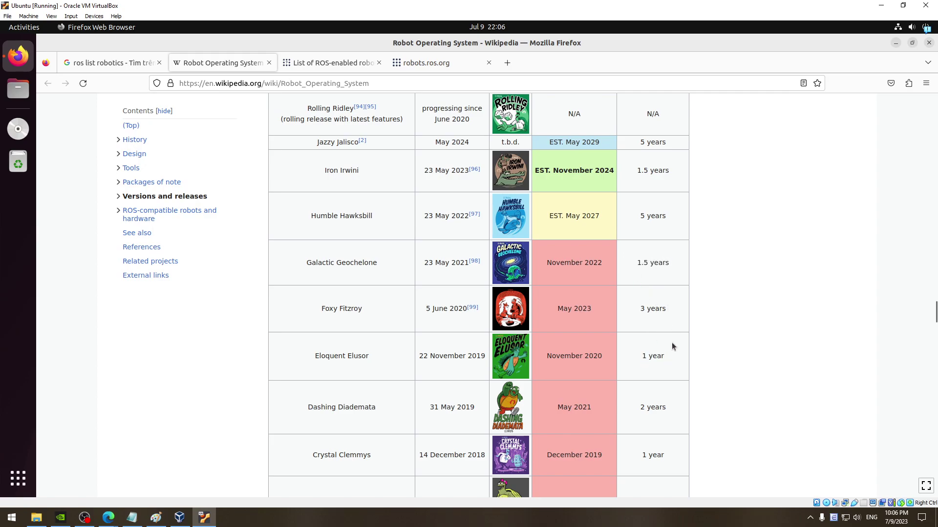
left_click_drag(667, 358, 632, 359)
left_click(655, 312)
scroll(583, 261, "down", 2)
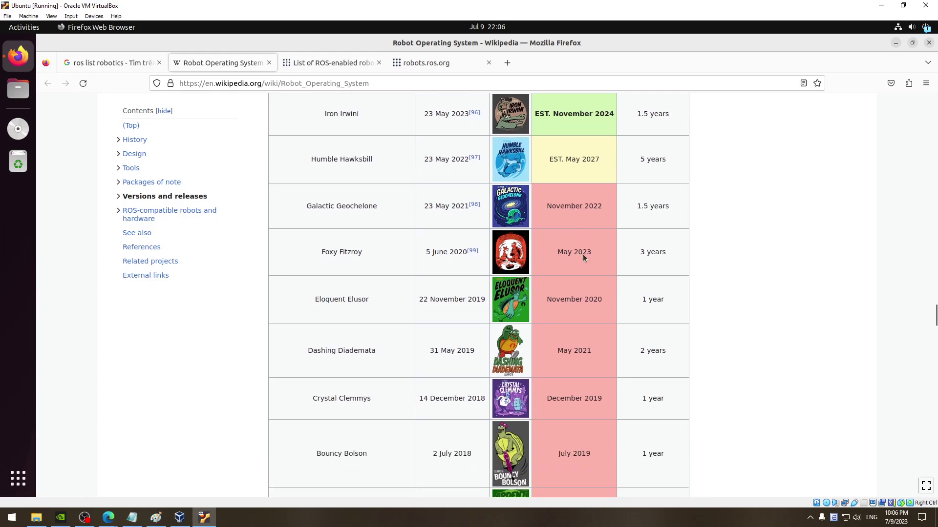
scroll(582, 255, "down", 5)
scroll(578, 247, "up", 5)
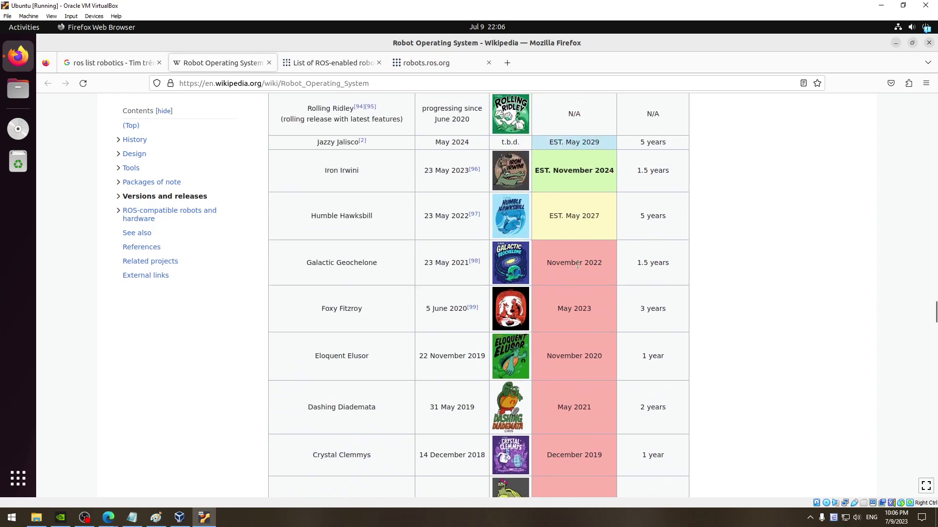
scroll(572, 259, "up", 1)
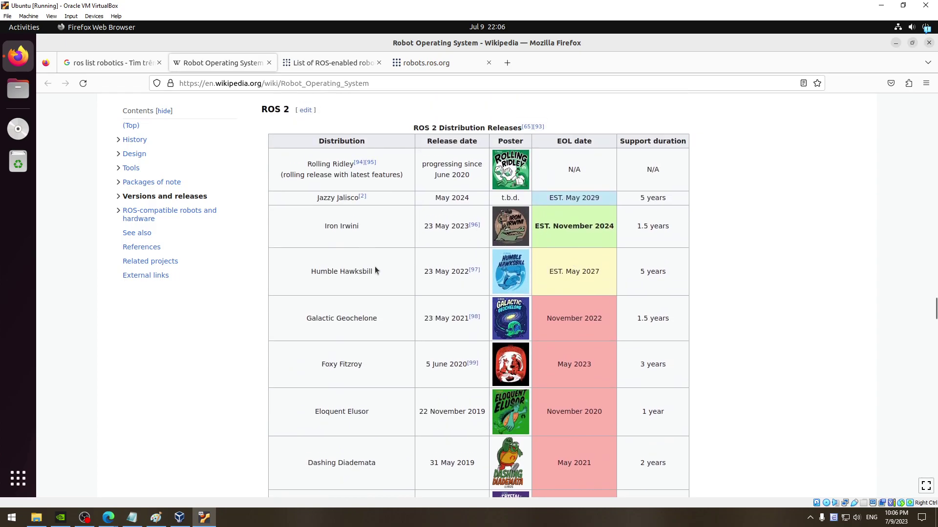
triple_click(306, 278)
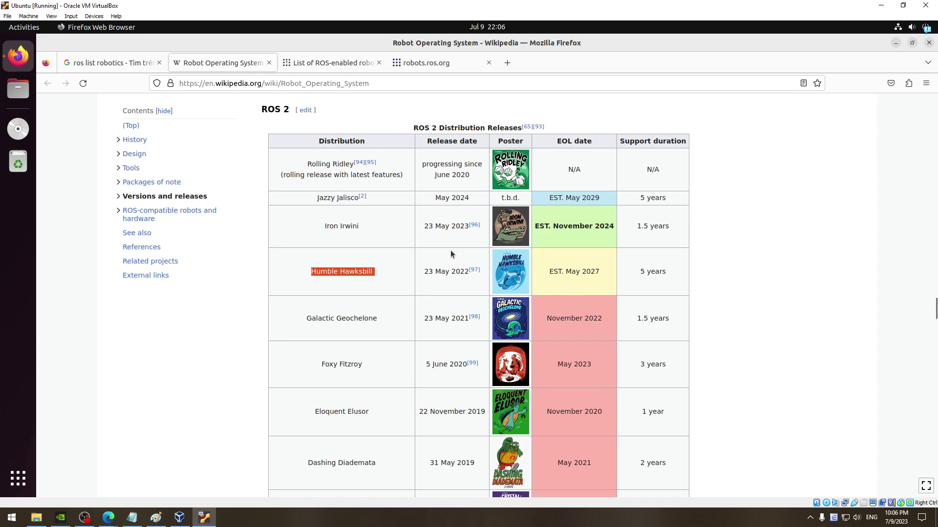
scroll(431, 257, "up", 3)
scroll(432, 271, "up", 2)
scroll(459, 374, "up", 7)
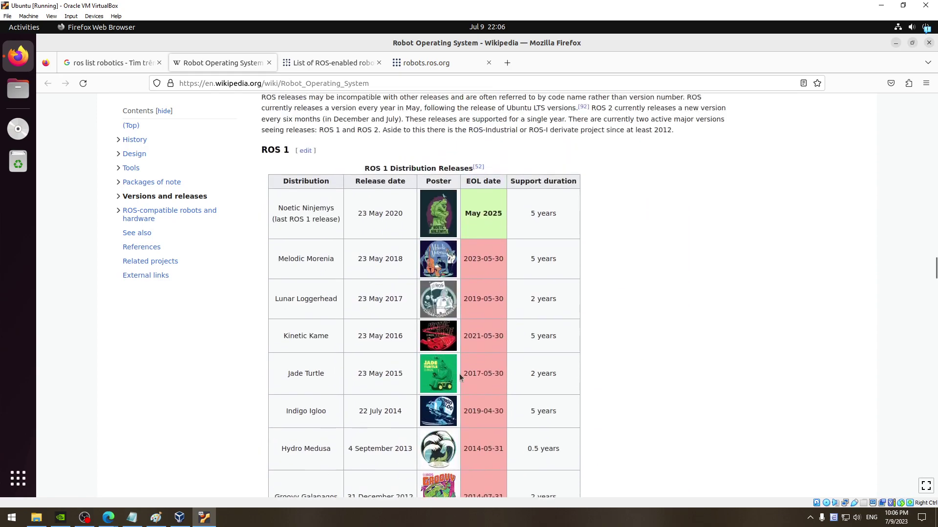
scroll(546, 192, "up", 1)
scroll(546, 192, "up", 4)
scroll(508, 274, "up", 2)
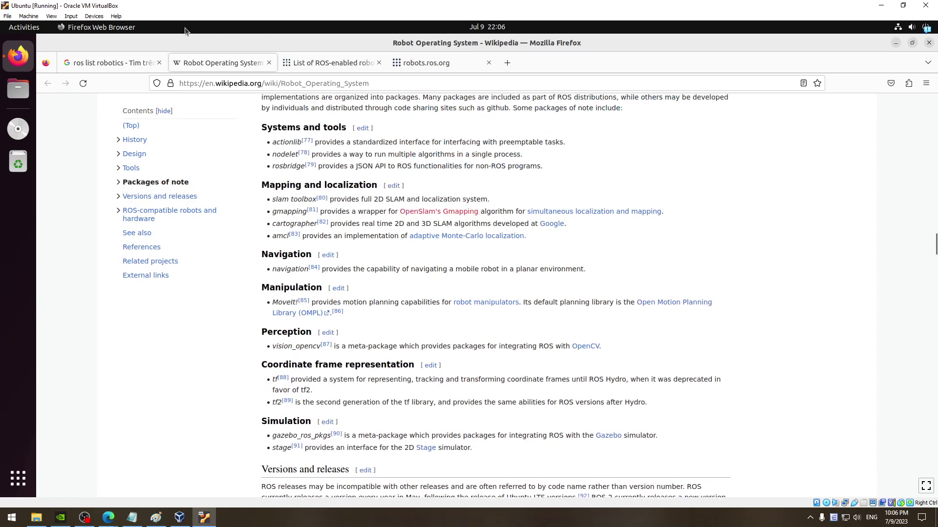
Search Google for 'install ros2 humble 22.04' from the ROS-enabled robots tab's address bar.
left_click(319, 66)
key("ctrl+l")
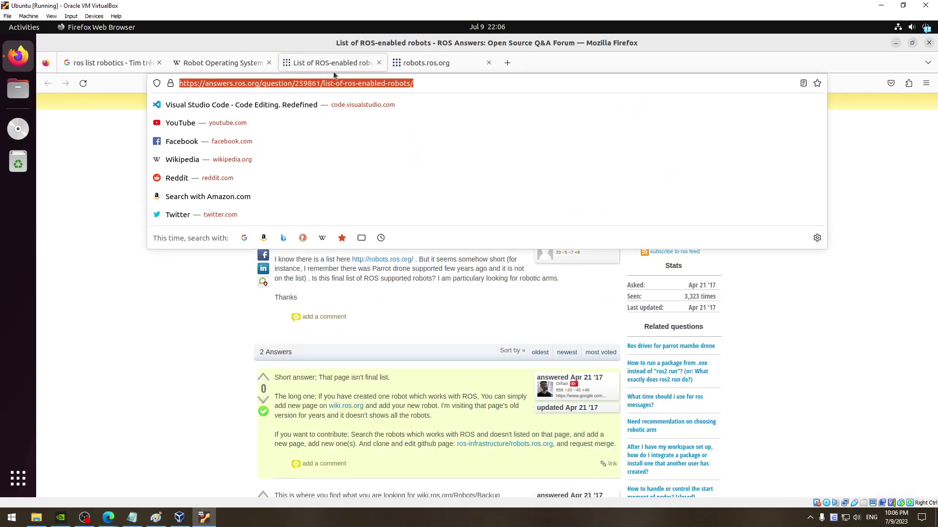
type("i")
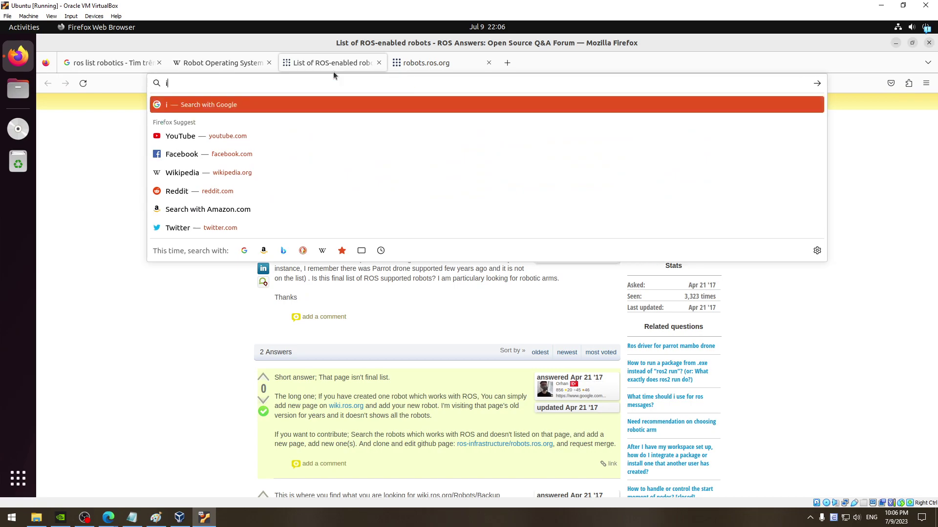
type("nstall")
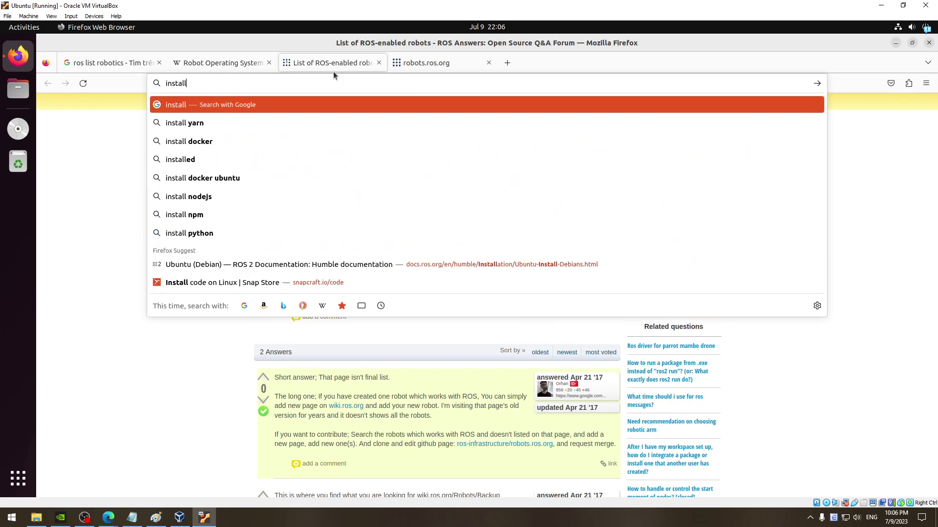
type(" ubuntu")
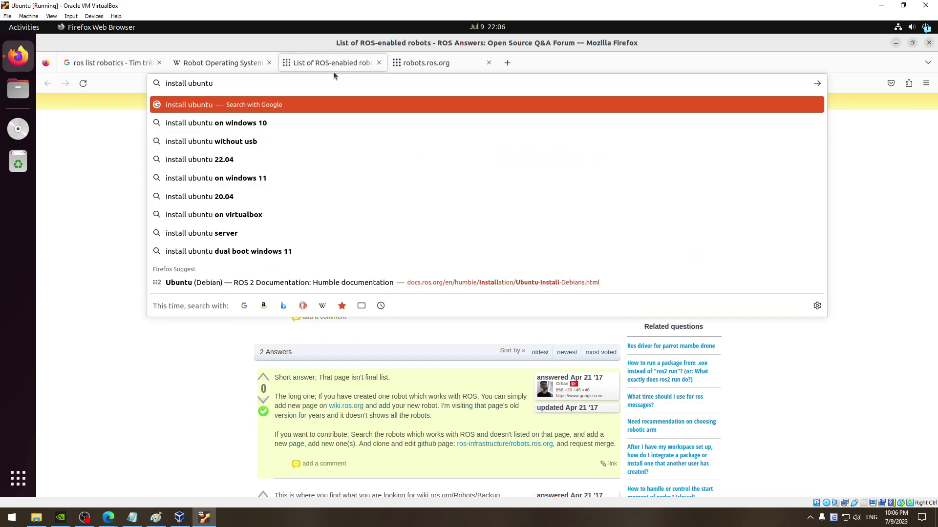
key("BackSpace")
key("BackSpace")
key("BackSpace")
key("BackSpace")
key("BackSpace")
key("BackSpace")
key("BackSpace")
key("BackSpace")
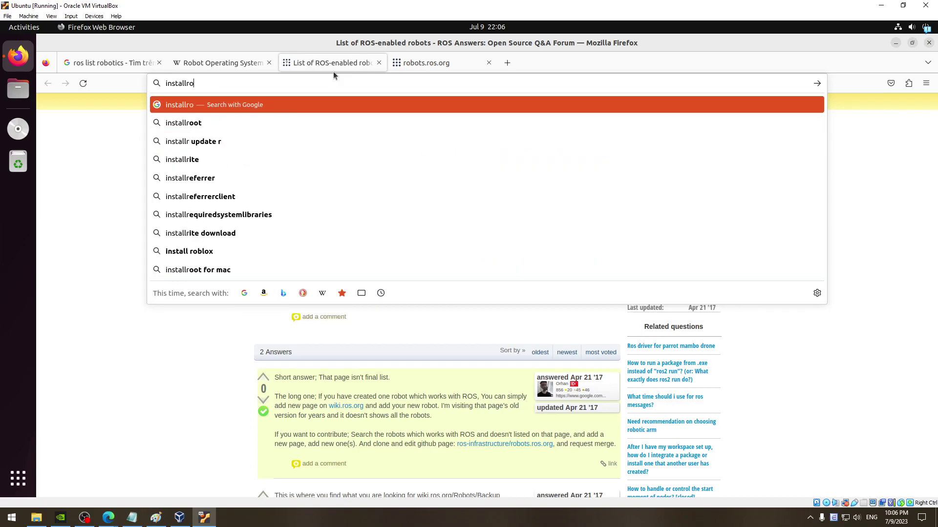
type("ros2")
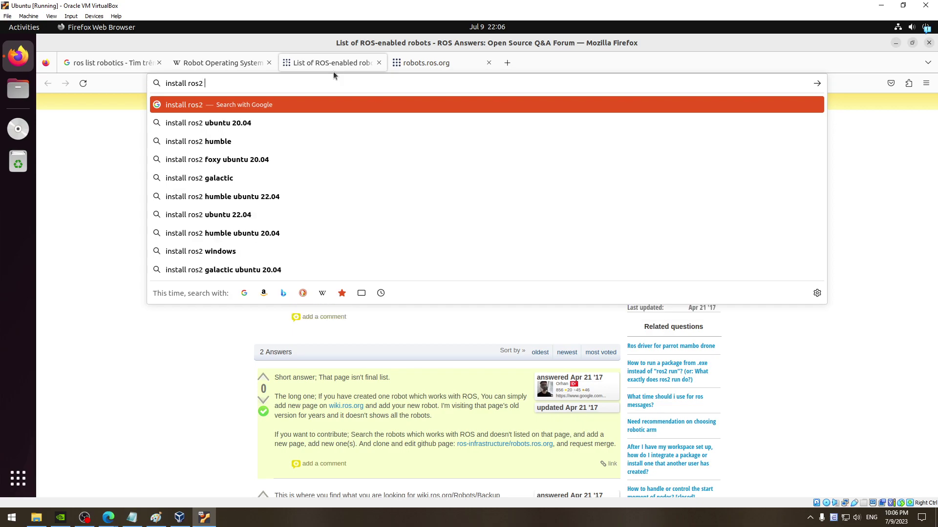
key("Down")
key("Down")
type("2")
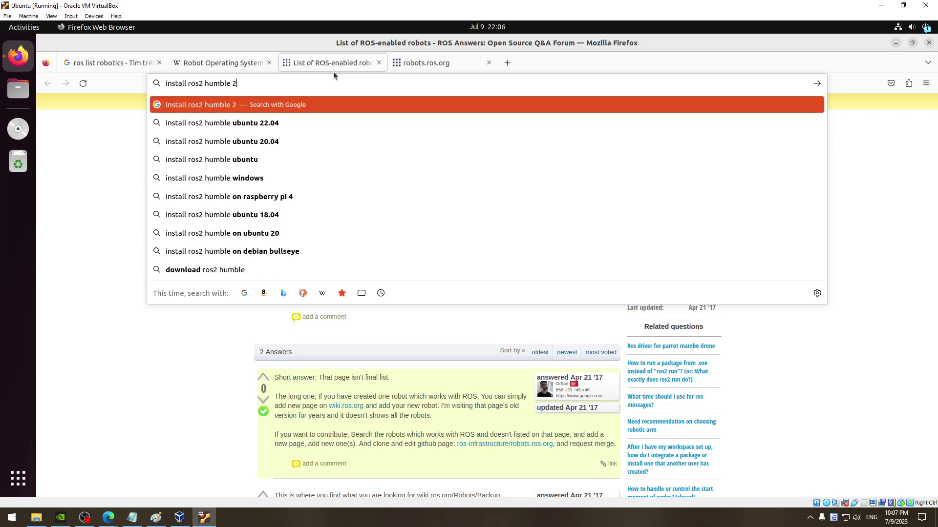
type("2.04")
key("Return")
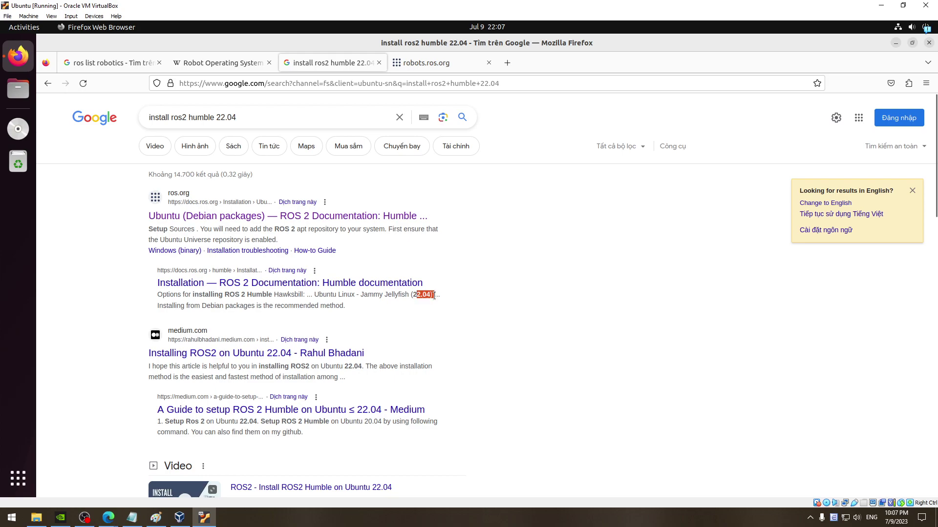
Return to the Wikipedia ROS article and highlight the Foxy Fitzroy distribution name.
left_click(205, 67)
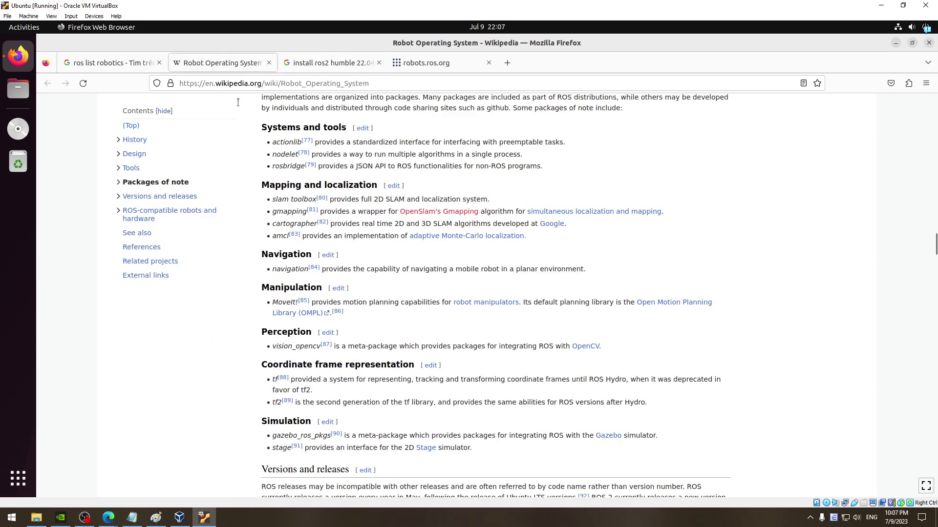
scroll(380, 250, "up", 5)
scroll(365, 259, "down", 15)
scroll(409, 301, "down", 5)
scroll(409, 300, "down", 5)
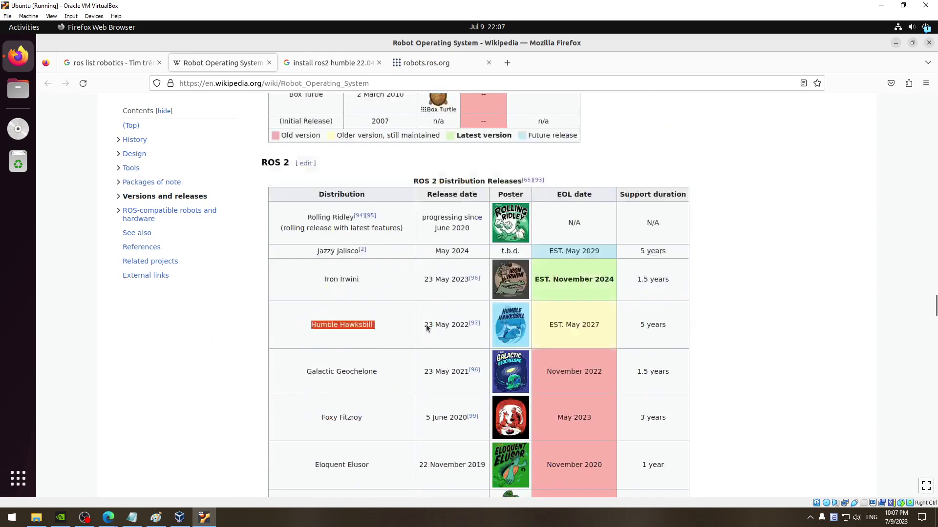
left_click_drag(321, 361, 369, 366)
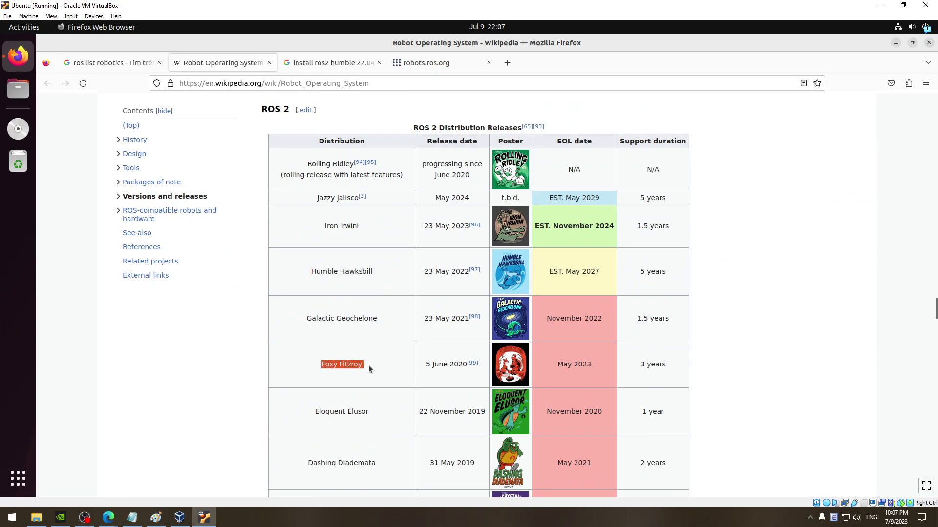
left_click(596, 365)
Scroll up and highlight Noetic Ninjemys's release date.
scroll(348, 353, "up", 5)
scroll(381, 342, "up", 5)
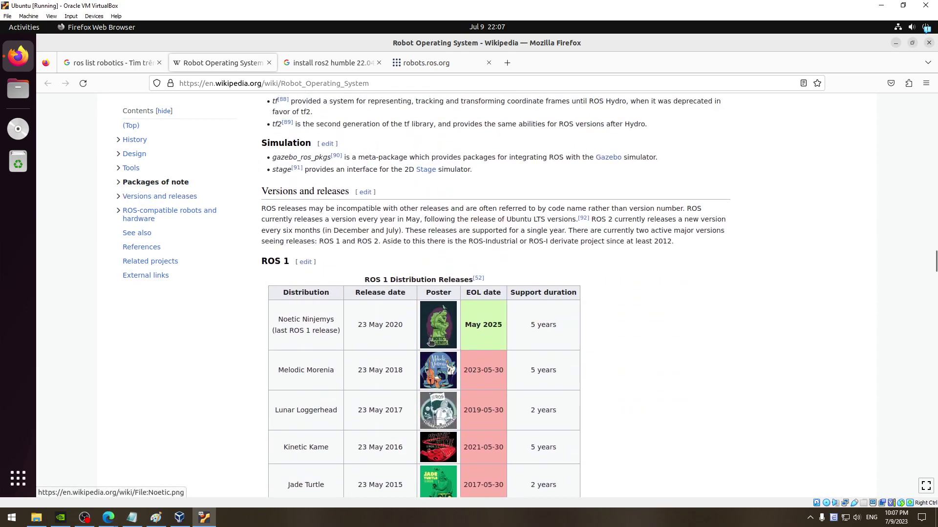
mouse_move(403, 323)
left_mouse_down()
mouse_move(352, 327)
mouse_move(362, 325)
left_mouse_up()
left_click(375, 325)
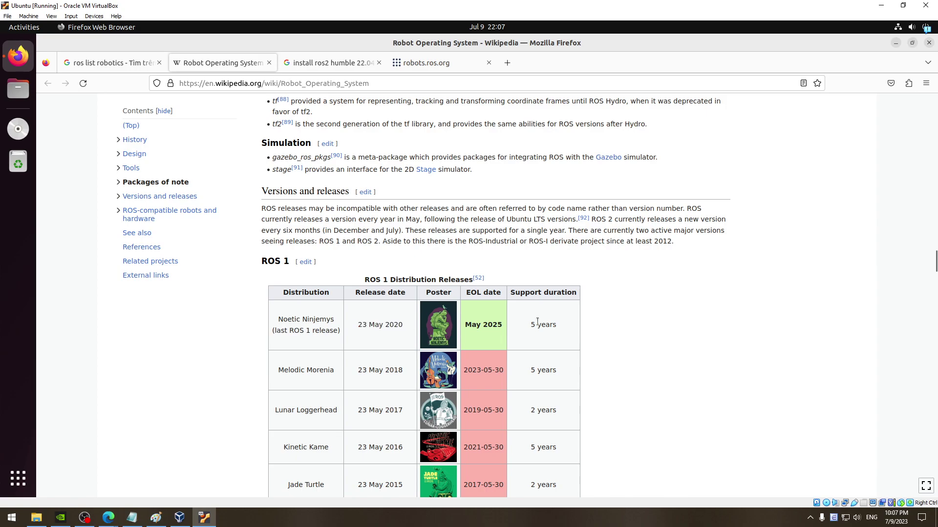
Scroll down and highlight the Humble, Galactic and Foxy rows together.
scroll(376, 326, "down", 5)
scroll(376, 325, "down", 5)
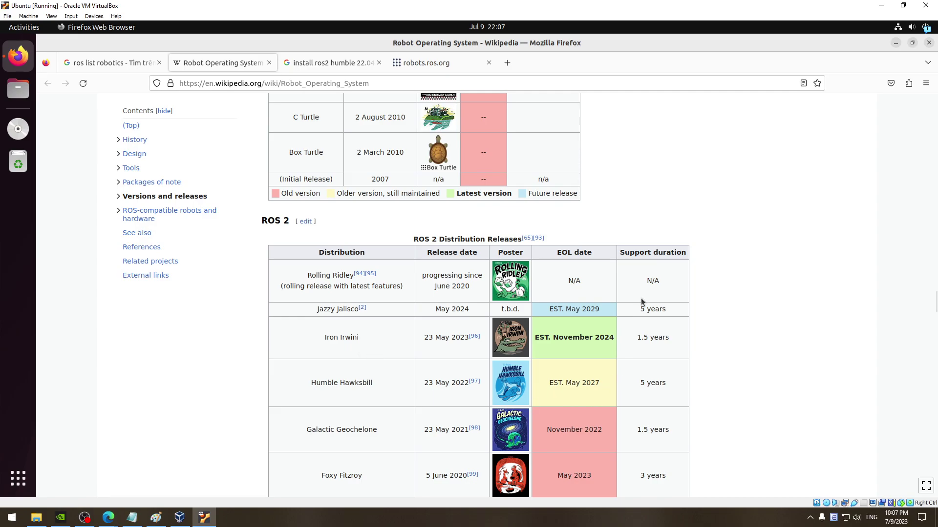
scroll(641, 301, "down", 5)
left_click_drag(466, 256, 307, 152)
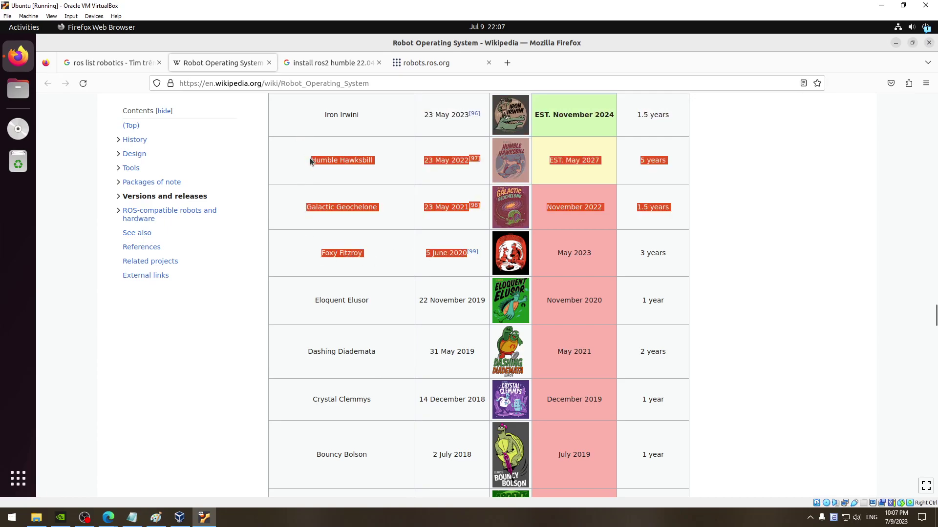
left_click(357, 268)
Highlight Humble Hawksbill's name and its end-of-life date.
scroll(399, 295, "up", 3)
scroll(421, 318, "up", 1)
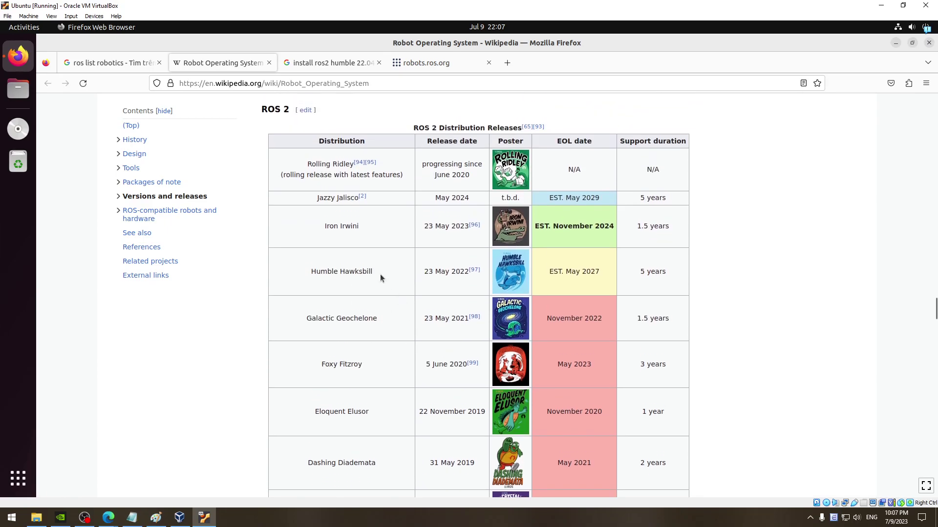
left_click_drag(380, 273, 260, 274)
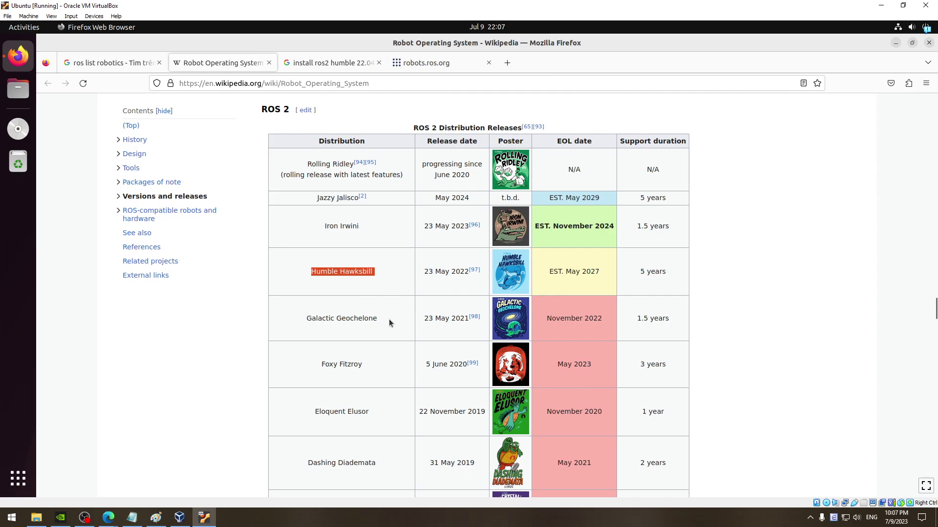
left_click(433, 277)
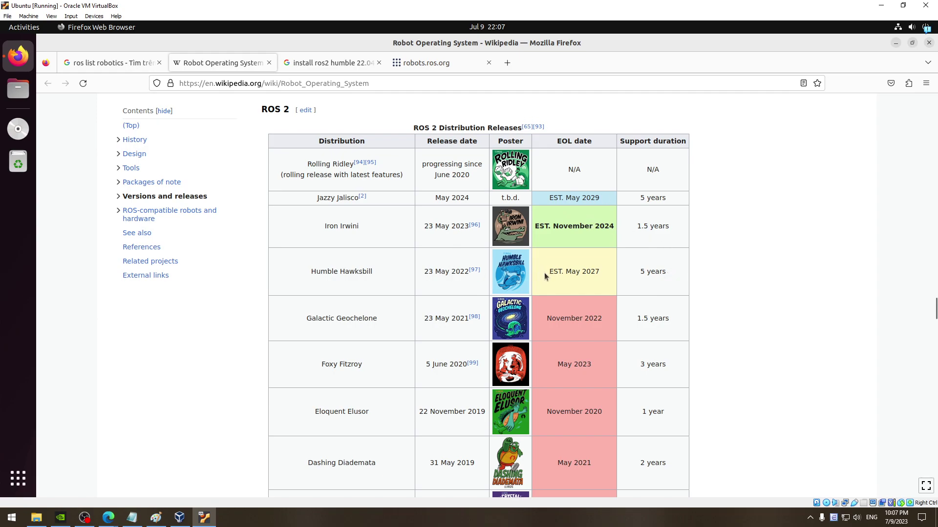
left_click_drag(544, 272, 611, 270)
left_click(686, 276)
Highlight Humble Hawksbill again, then scroll up to the ROS 1 table's Box Turtle row.
scroll(573, 298, "down", 3)
scroll(611, 293, "up", 2)
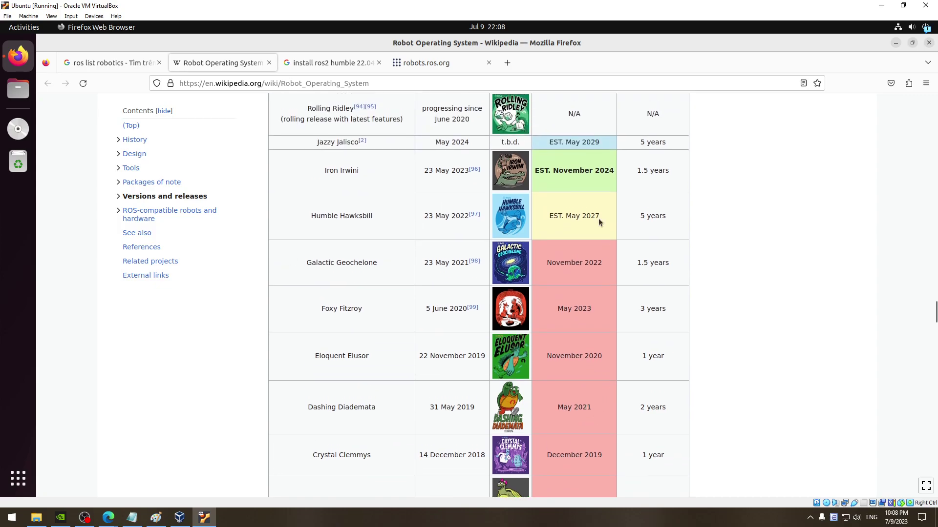
scroll(386, 292, "up", 3)
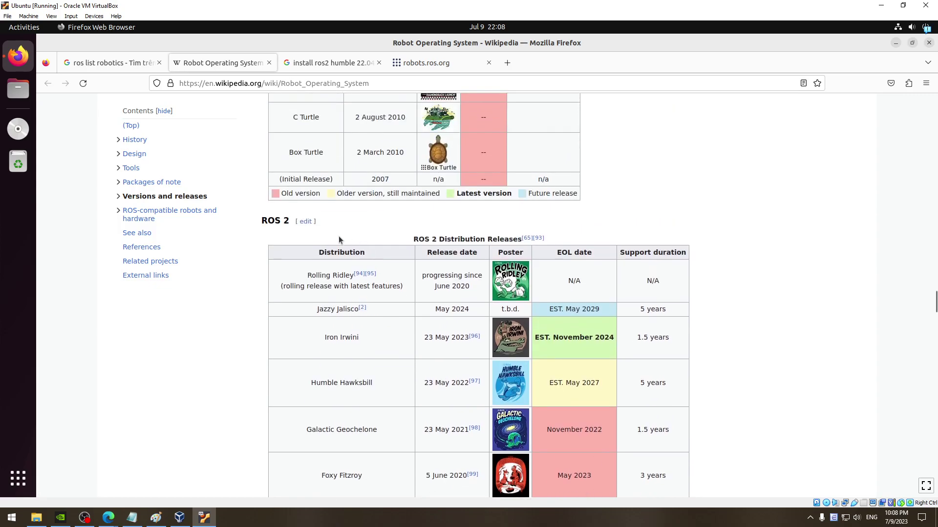
left_click_drag(293, 224, 253, 217)
left_click(424, 240)
left_click_drag(352, 388, 305, 383)
left_click(455, 390)
scroll(382, 238, "up", 5)
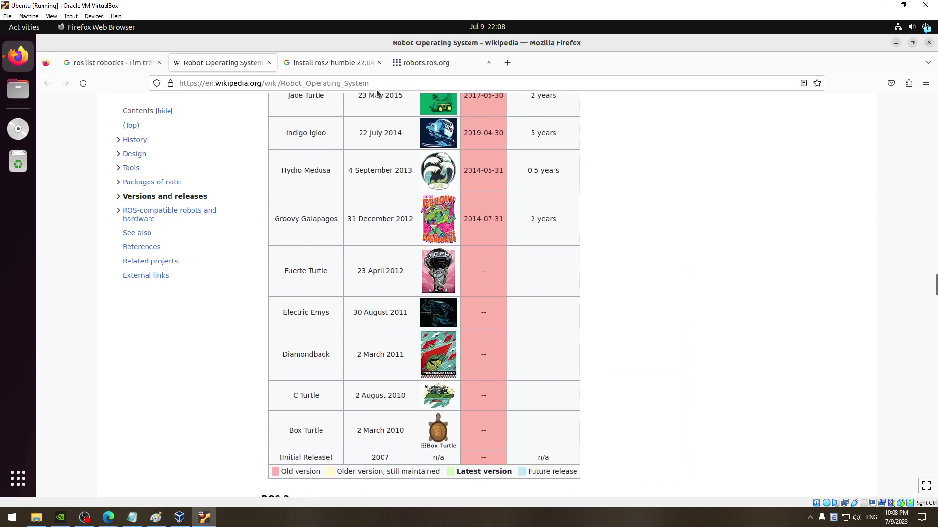
Glance at the robots.ros.org tab, then return to the Google search results.
left_click(367, 65)
left_click(425, 63)
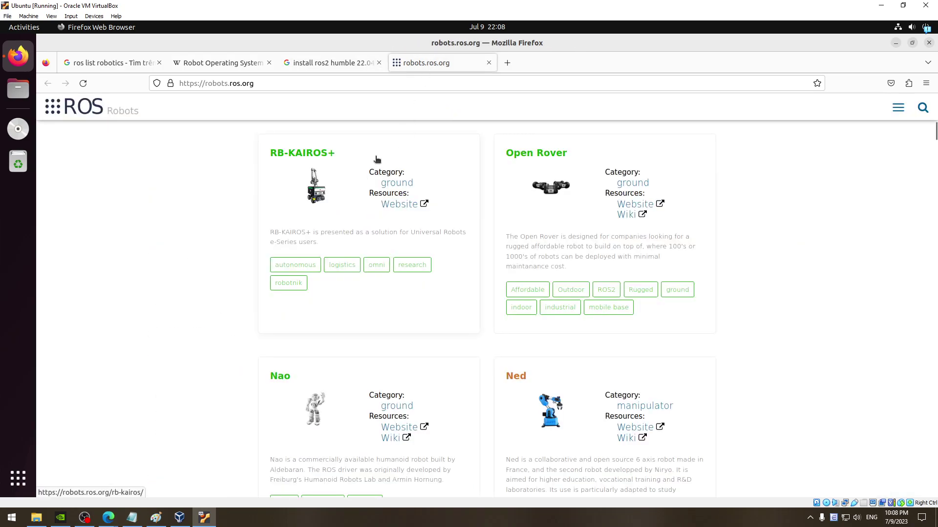
scroll(369, 163, "up", 2)
left_click(332, 62)
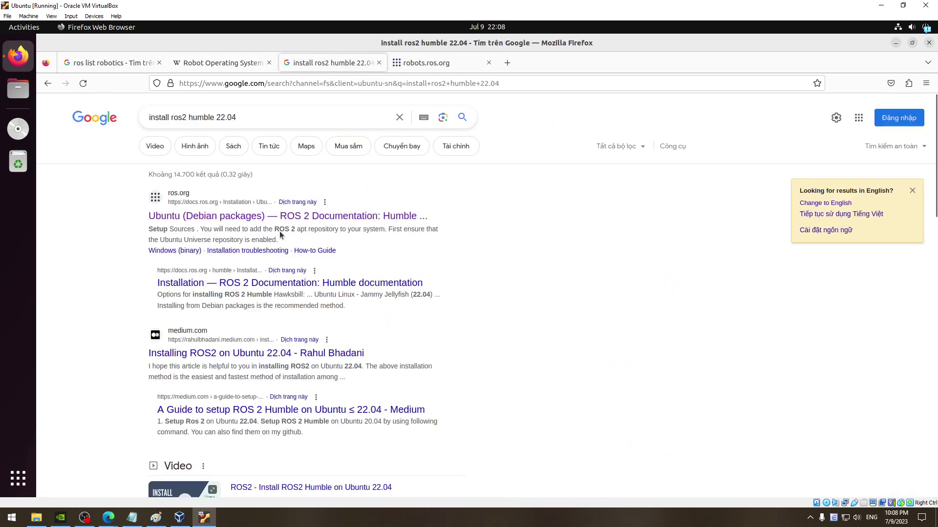
Open the ROS 2 Humble Debian install guide in a new tab and scroll to Set locale.
right_click(376, 216)
left_click(386, 225)
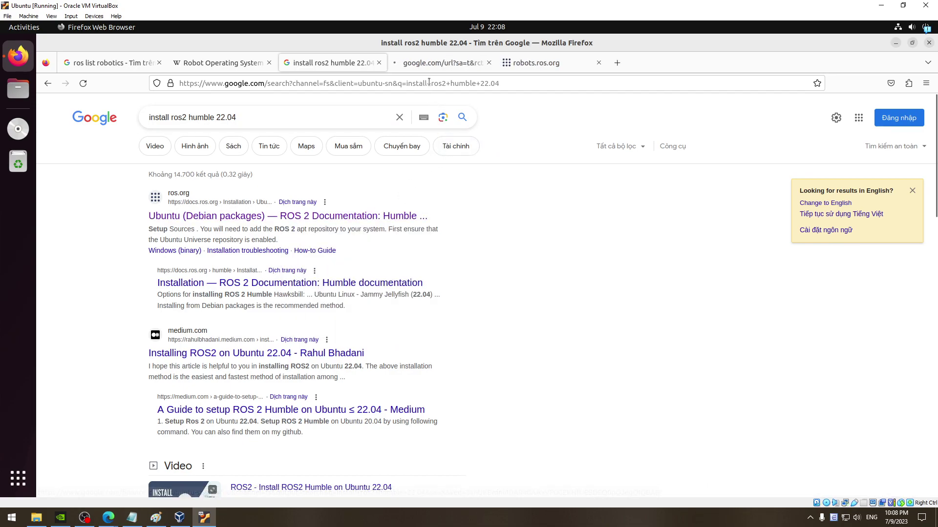
left_click(439, 65)
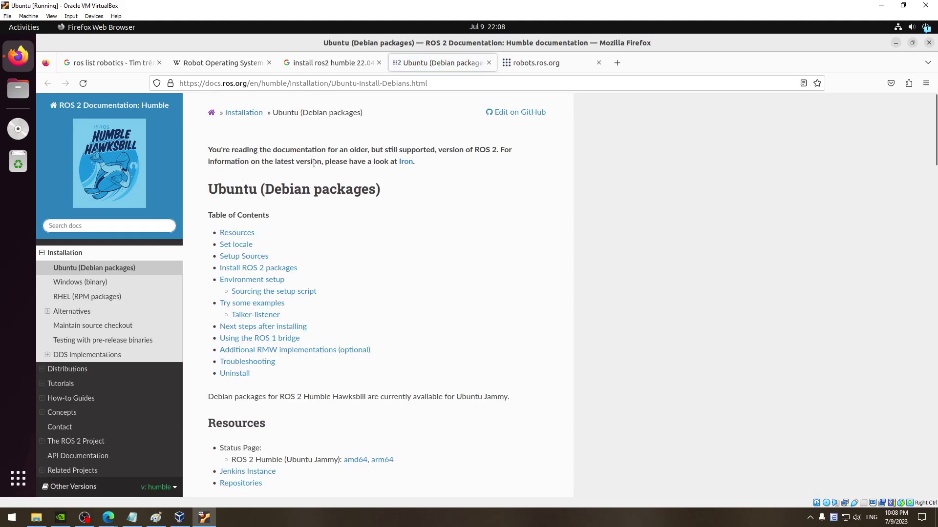
scroll(314, 162, "down", 5)
scroll(266, 290, "down", 3)
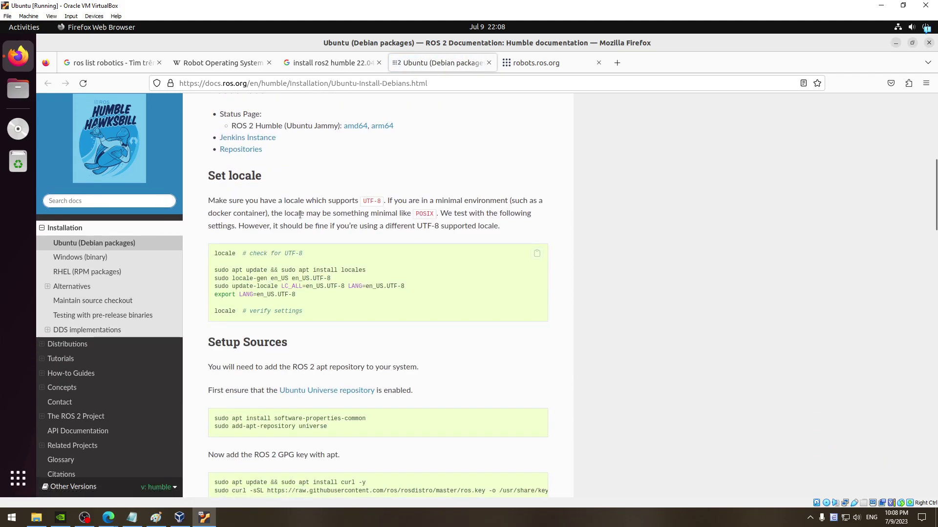
scroll(300, 215, "down", 4)
scroll(300, 215, "up", 3)
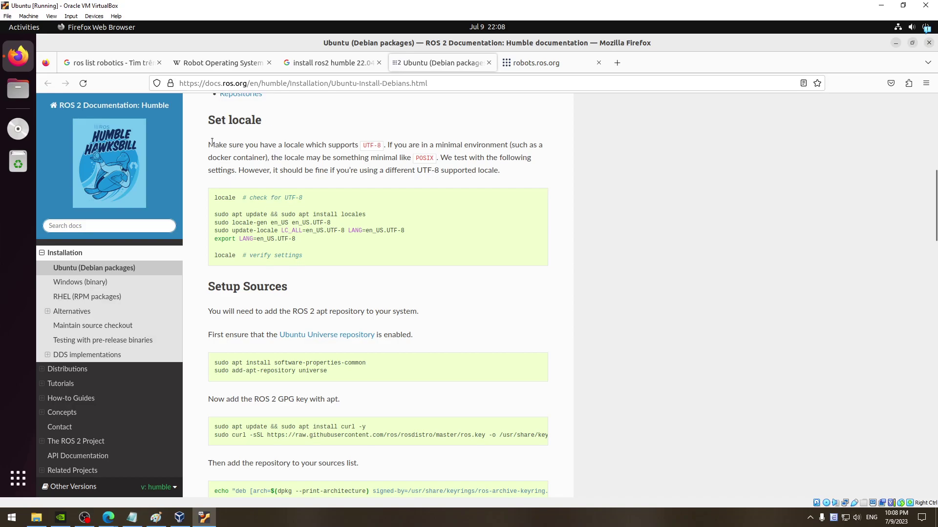
Open a terminal and run locale to confirm the system locale is en_US.UTF-8.
left_click_drag(209, 143, 528, 168)
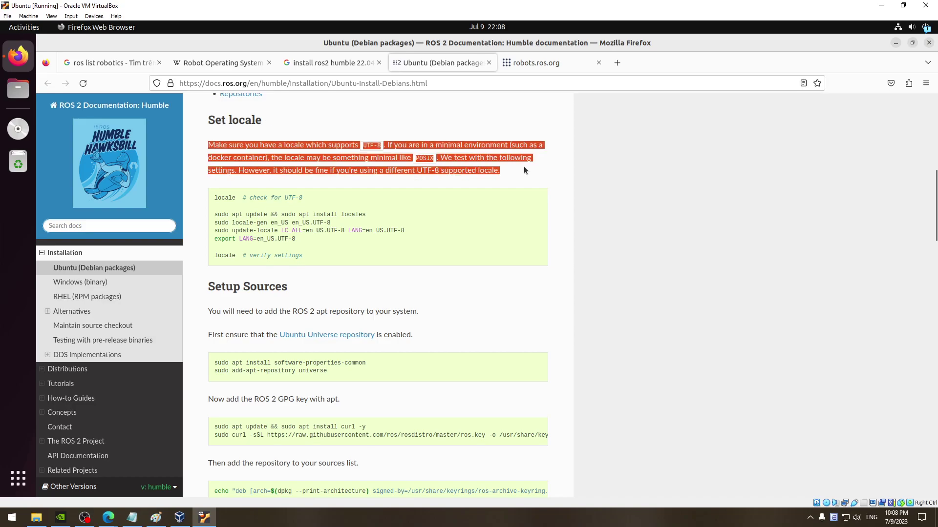
left_click(384, 143)
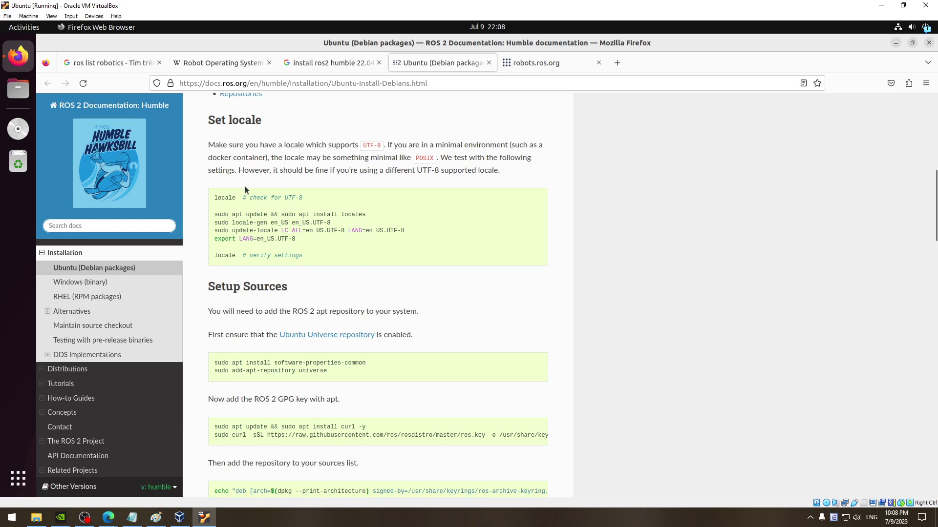
left_click_drag(215, 197, 325, 199)
left_click(328, 199)
key("ctrl+alt+t")
mouse_move(234, 65)
left_mouse_down()
mouse_move(805, 95)
mouse_move(787, 96)
left_mouse_up()
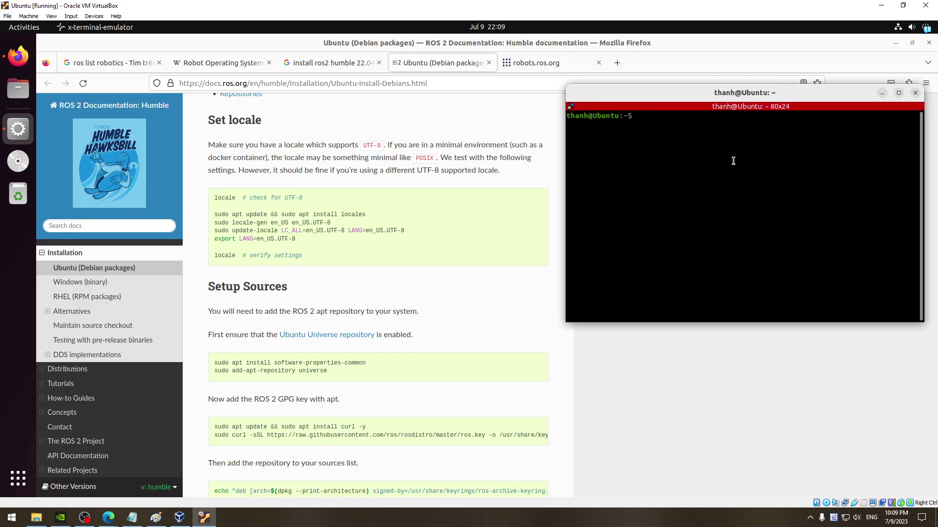
type("loc")
key("Tab")
key("Tab")
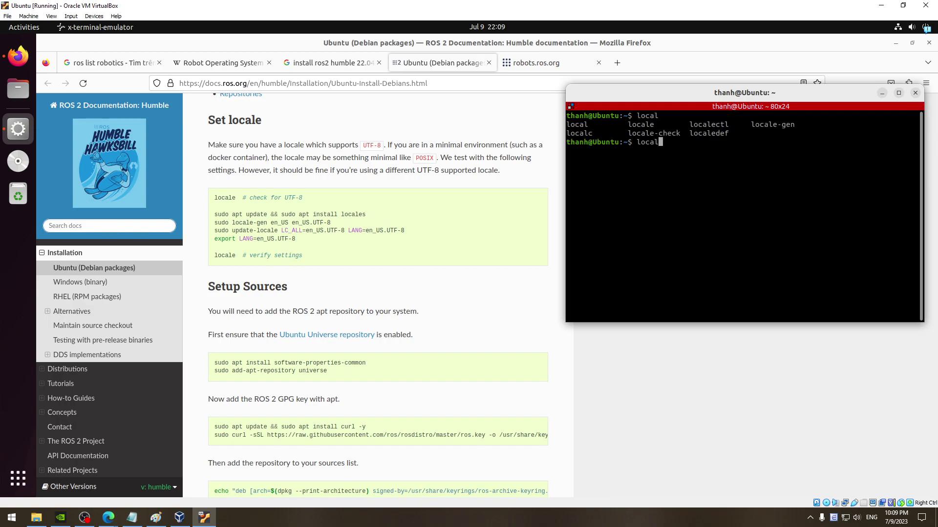
type("e")
key("Tab")
key("Return")
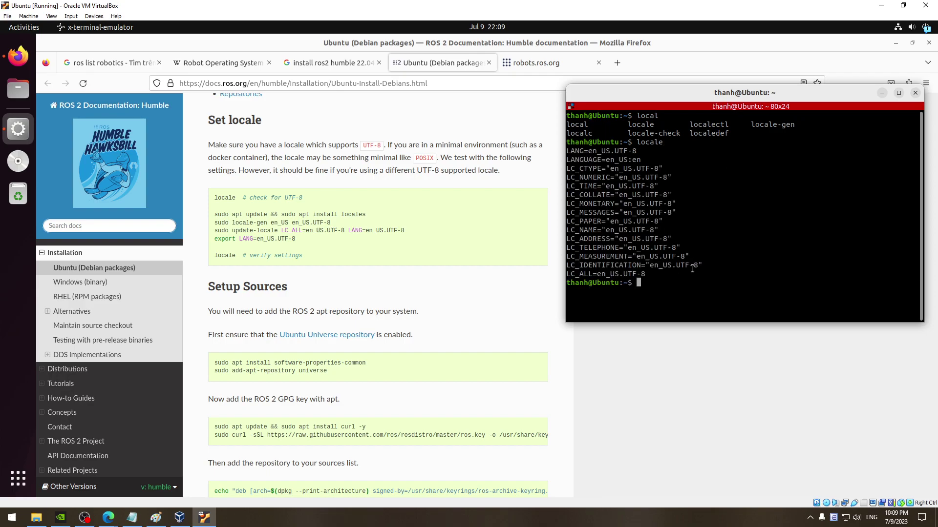
Paste and run 'sudo apt update && sudo apt install locales', entering the administrator password.
mouse_move(377, 227)
left_click_drag(365, 214, 207, 218)
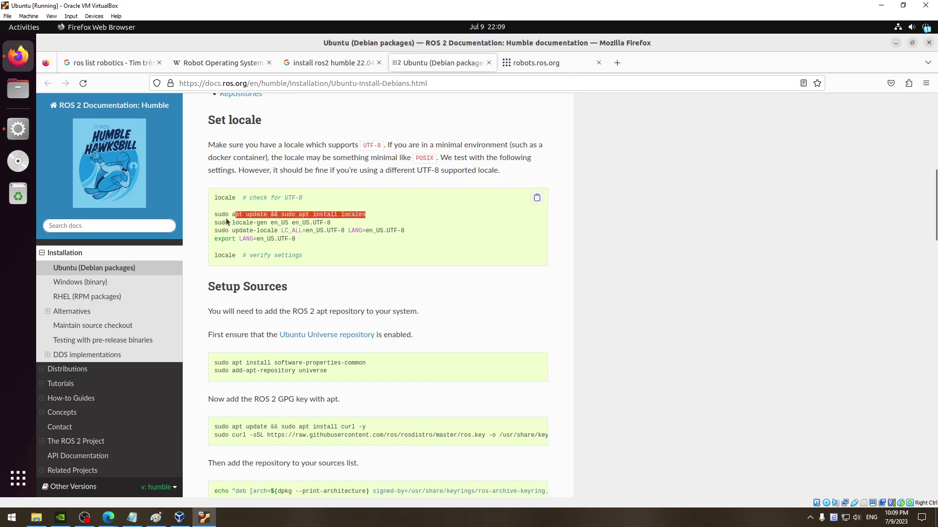
right_click(706, 281)
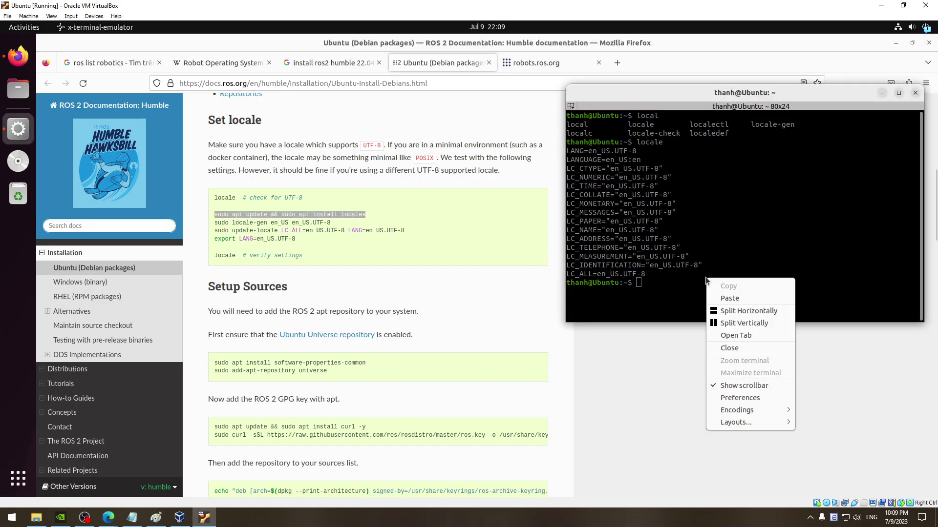
left_click(737, 301)
key("Return")
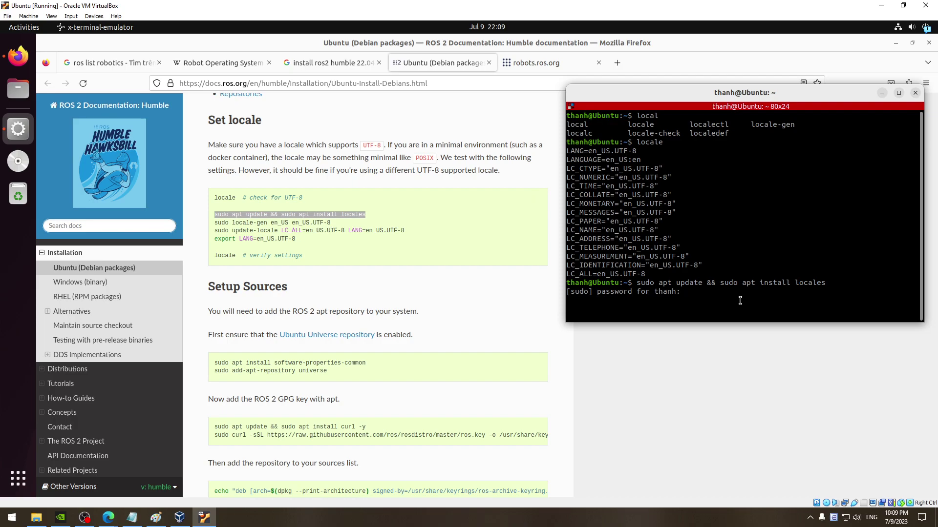
key("Return")
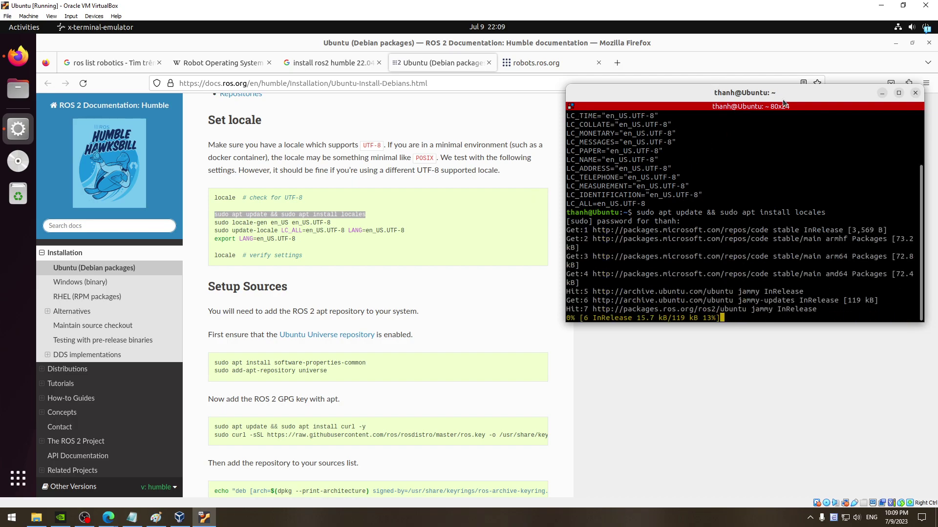
left_click_drag(783, 101, 786, 86)
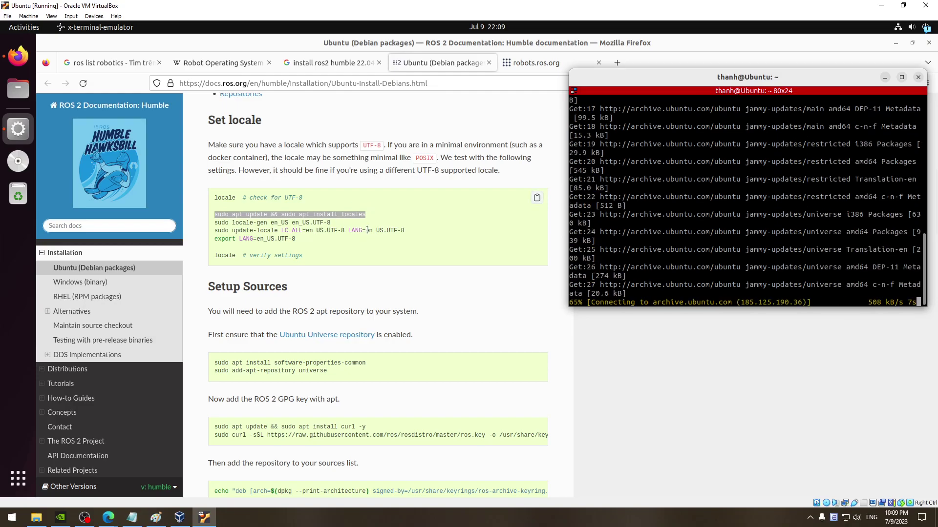
left_click(337, 224)
Let apt finish, reporting locales already the newest version (2.35-0ubuntu3.1).
left_click(222, 220)
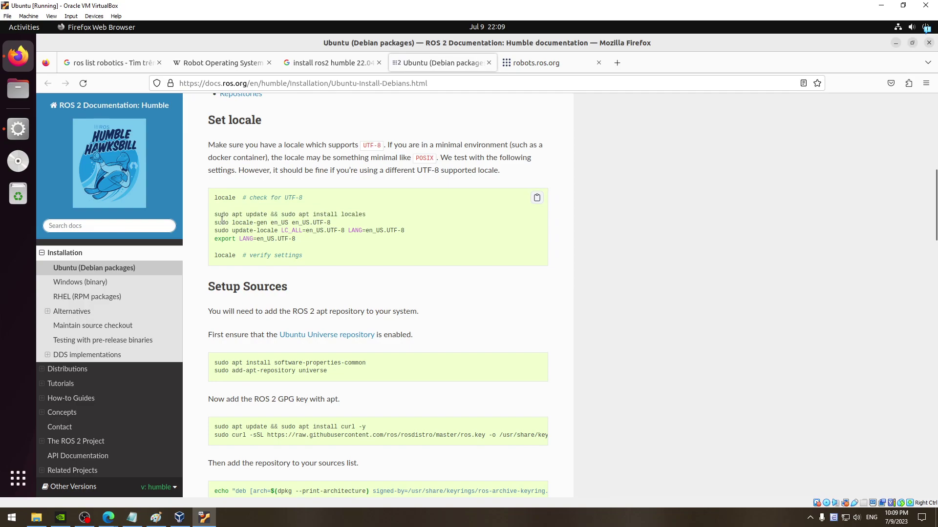
left_click_drag(215, 222, 333, 225)
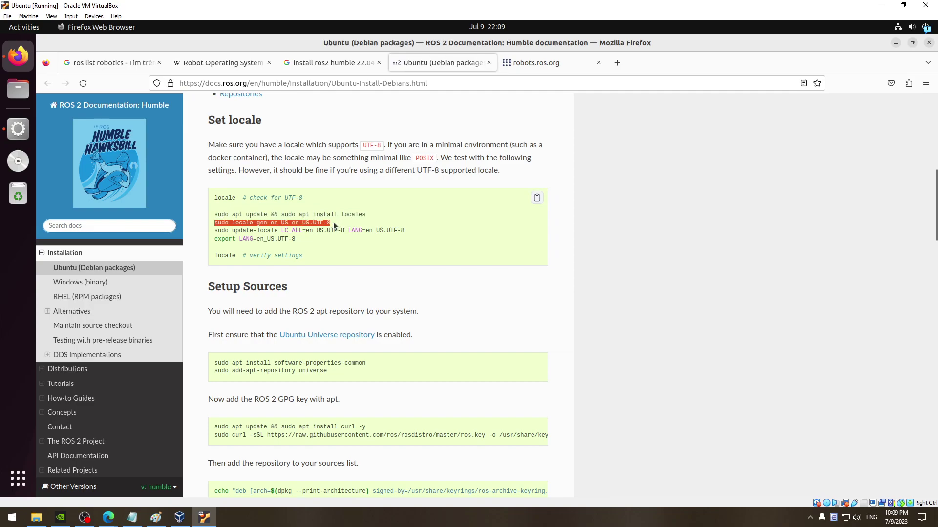
key("alt+Tab")
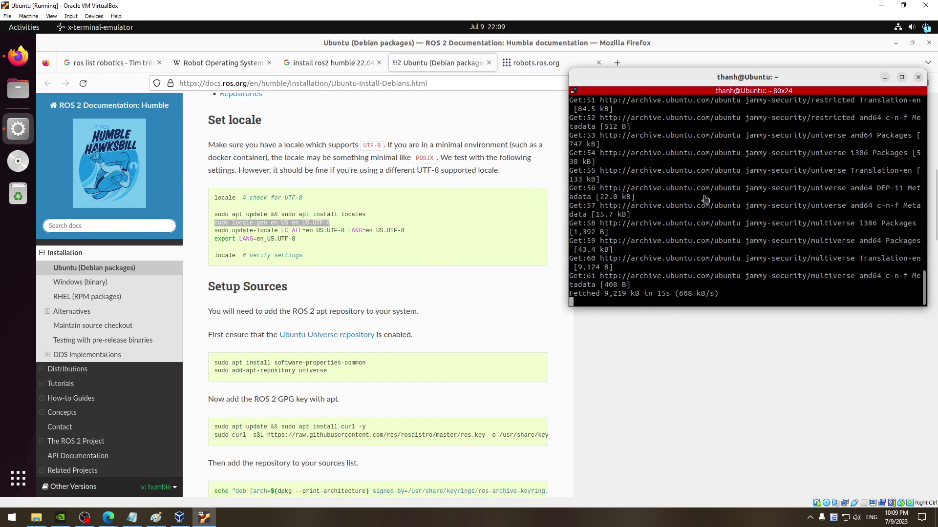
left_click(901, 77)
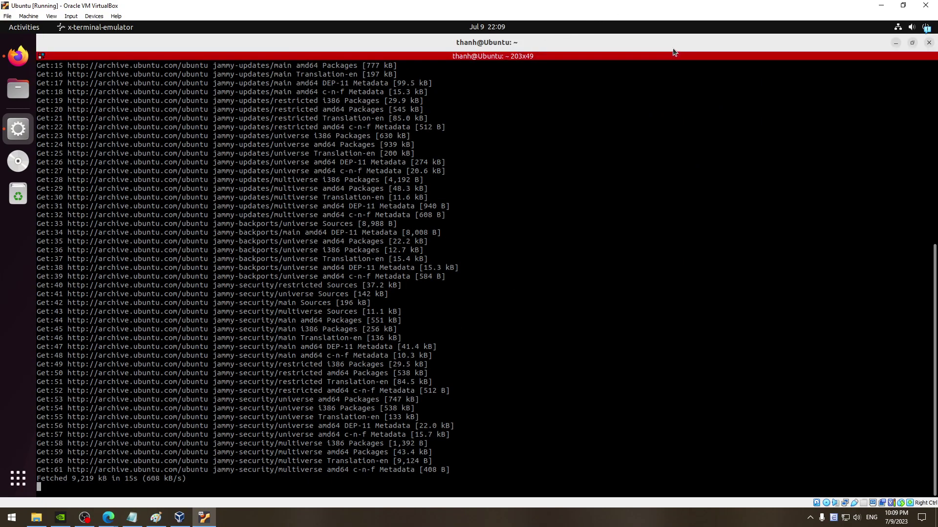
left_click_drag(673, 52, 697, 71)
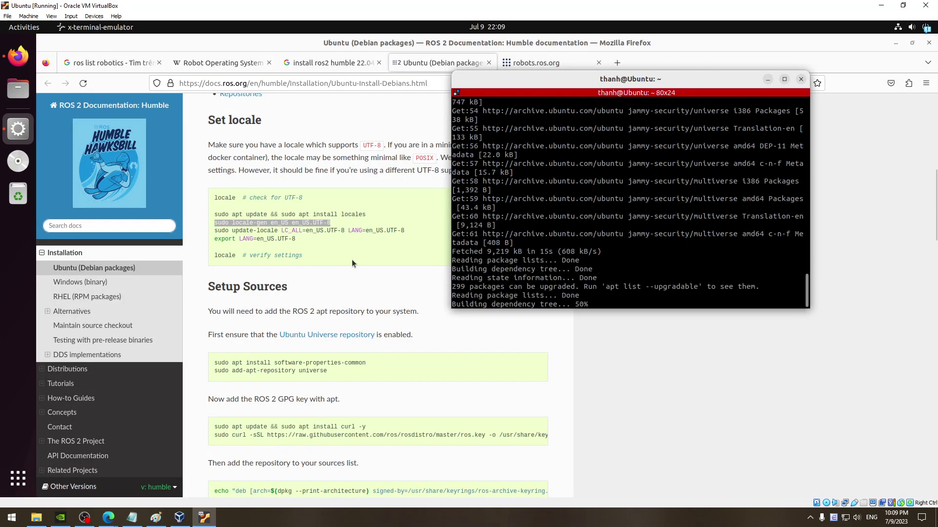
Paste and rerun locale, confirming every setting reads en_US.UTF-8.
left_click(368, 255)
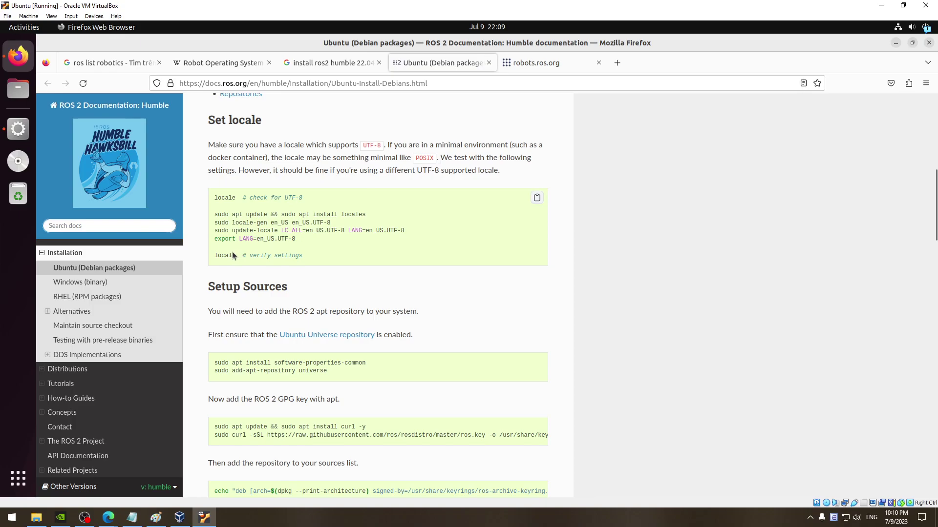
key("alt+Tab")
right_click(611, 279)
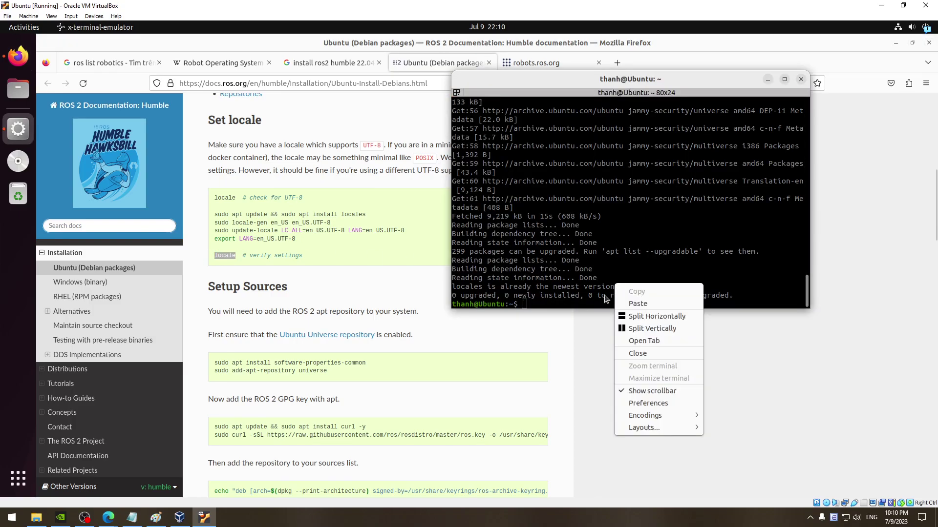
left_click(630, 304)
key("Return")
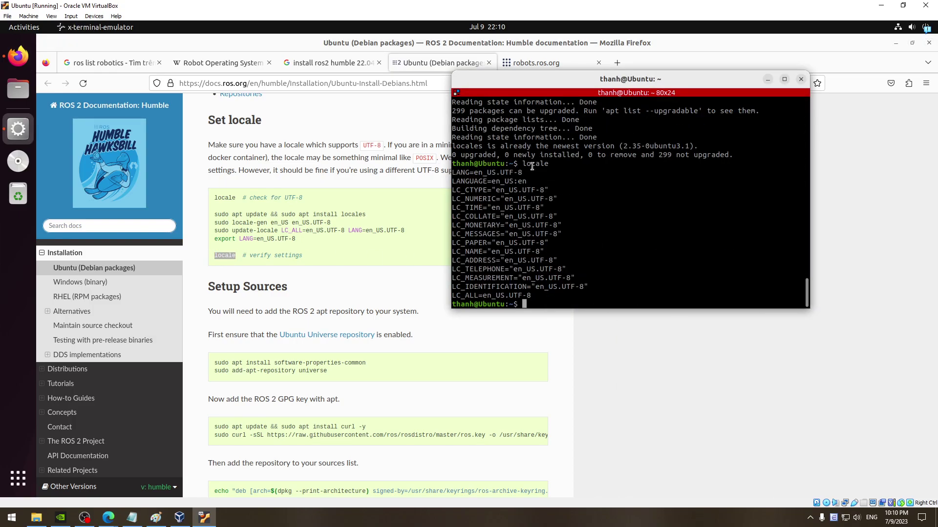
mouse_move(453, 172)
left_mouse_down()
mouse_move(568, 267)
mouse_move(585, 253)
left_mouse_up()
Review the locale output from LANG to LC_ALL, checking UTF-8 in LC_CTYPE.
left_click(575, 158)
left_click_drag(455, 172, 537, 298)
left_click(517, 191)
triple_click(517, 173)
left_click(522, 187)
left_click_drag(507, 181, 516, 190)
left_click(529, 191)
left_click_drag(522, 190, 543, 189)
left_click(551, 274)
Scroll the ROS 2 guide down to the Setup Sources steps.
left_click(407, 340)
scroll(396, 348, "down", 2)
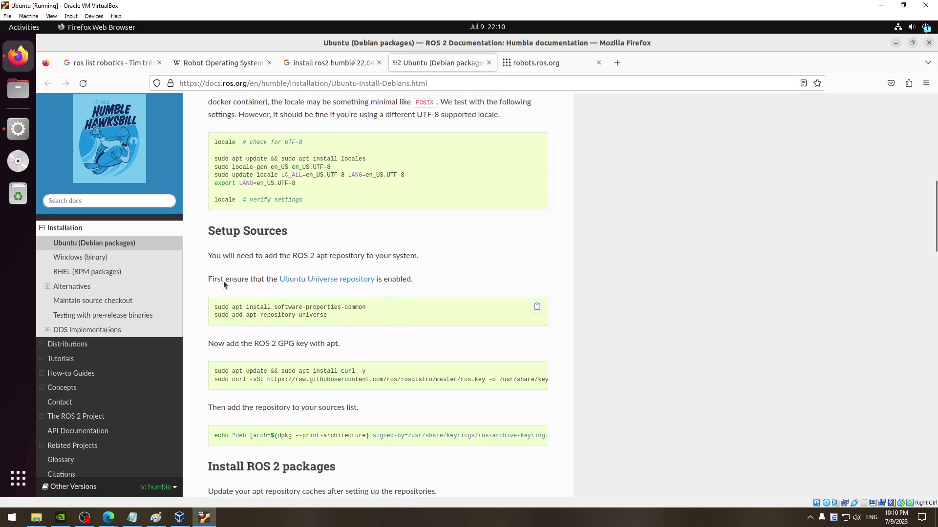
scroll(360, 262, "down", 2)
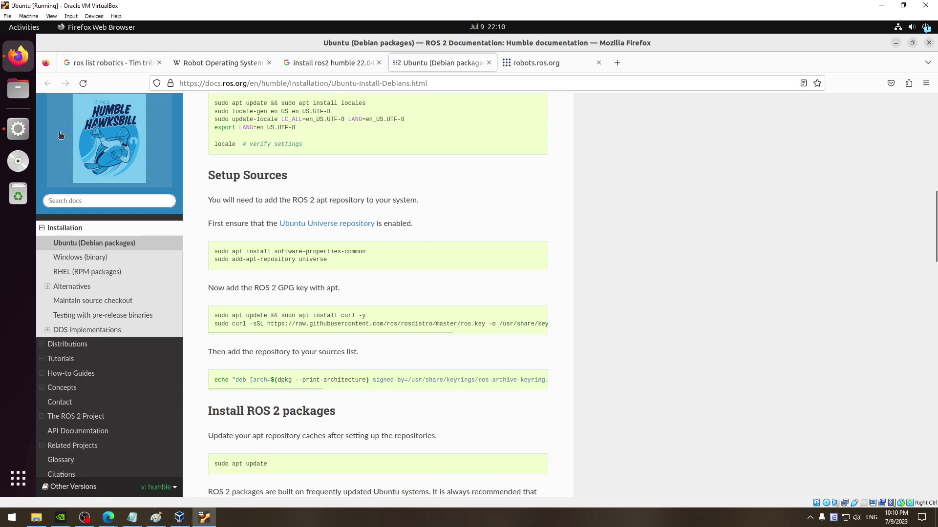
Launch Software Updater and stop its update check, leaving 377.2 MB of updates pending.
key("super")
type("sol")
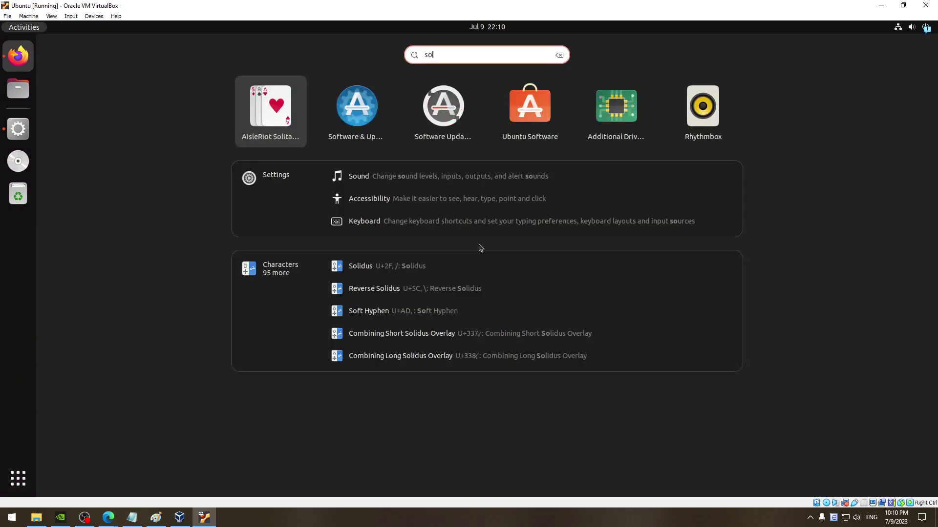
key("Right")
key("Right")
key("Left")
key("Right")
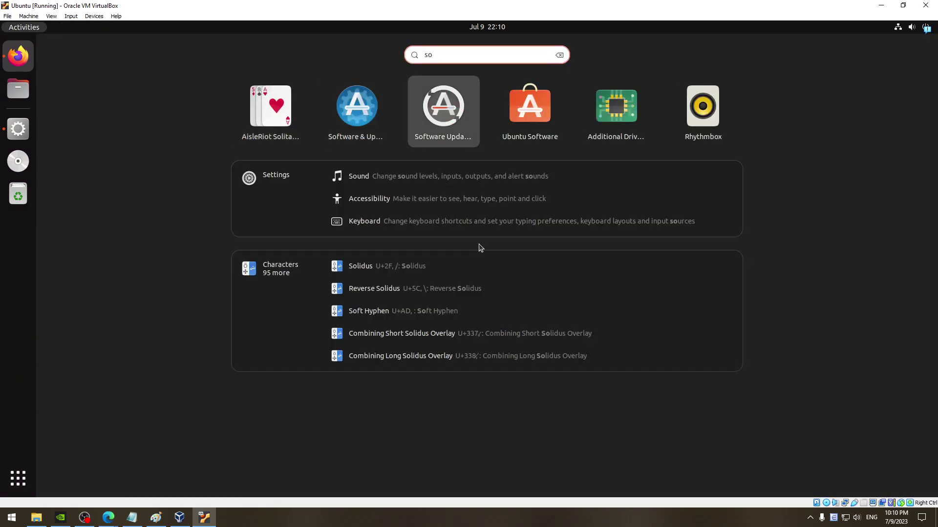
key("Left")
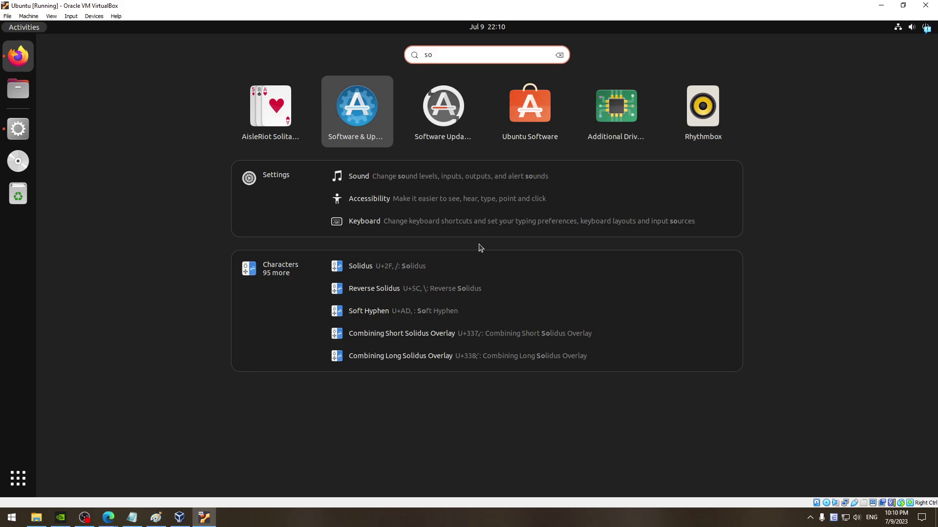
key("Right")
key("Escape")
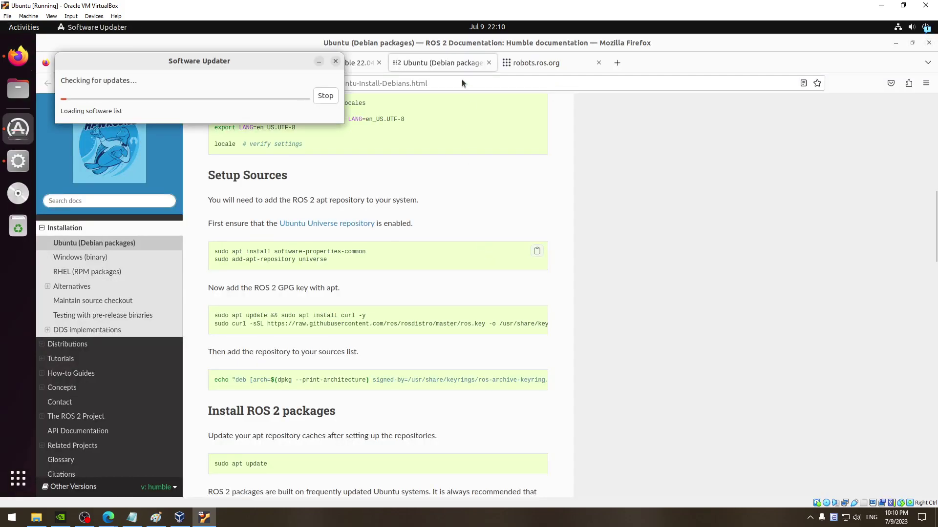
left_click(324, 101)
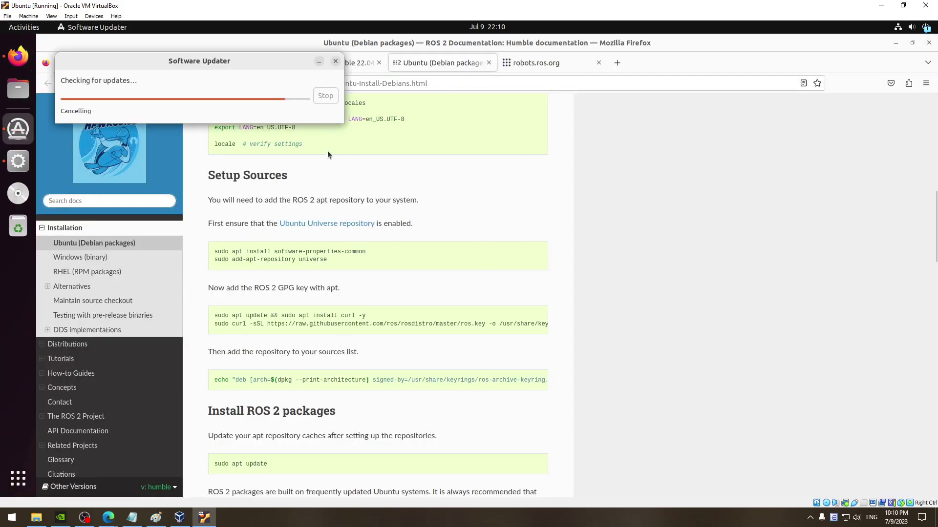
Open Software & Updates via a 'soft' search and minimize Software Updater.
key("super")
type("sof")
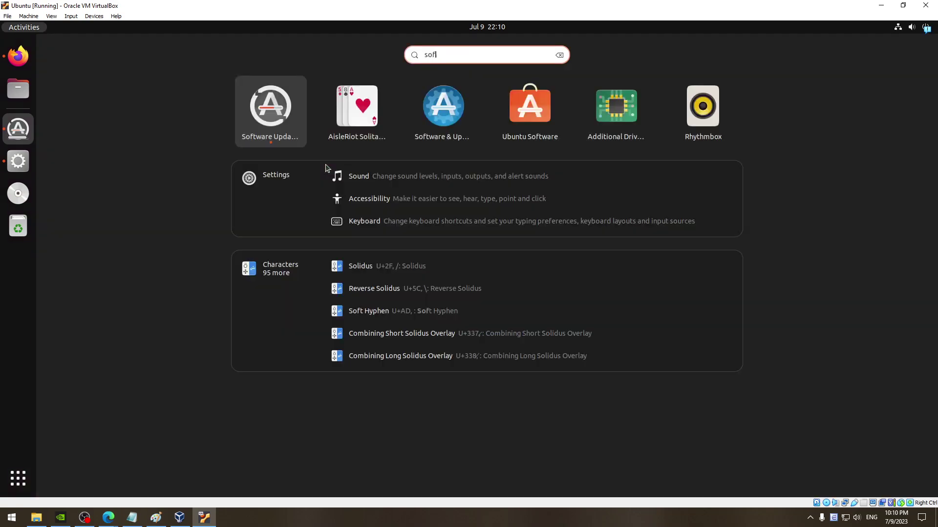
type("t")
key("Return")
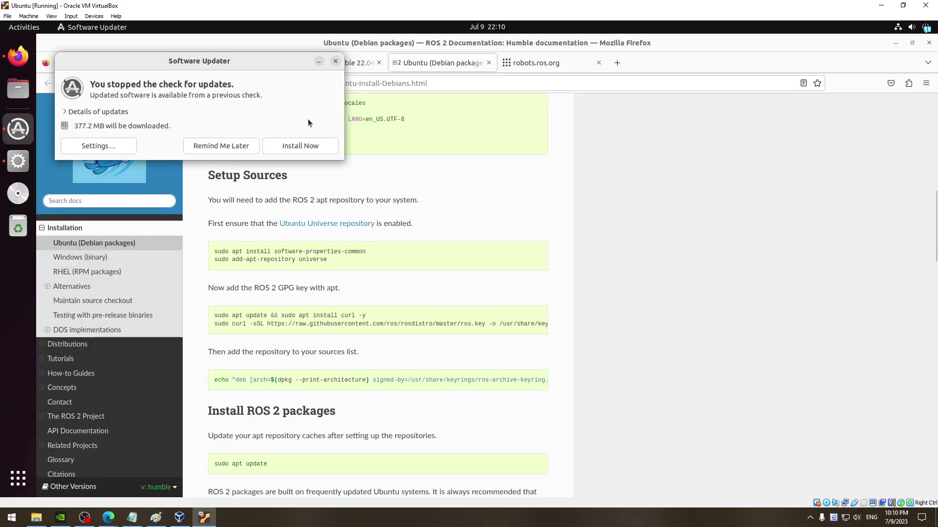
left_click(323, 63)
Keep Main server as the download source in Software & Updates.
left_click_drag(309, 84, 519, 104)
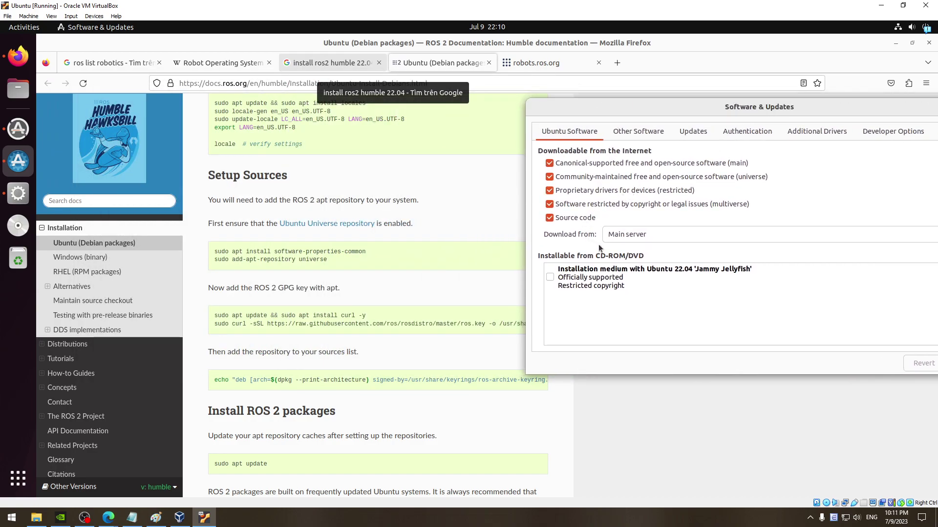
left_click(623, 239)
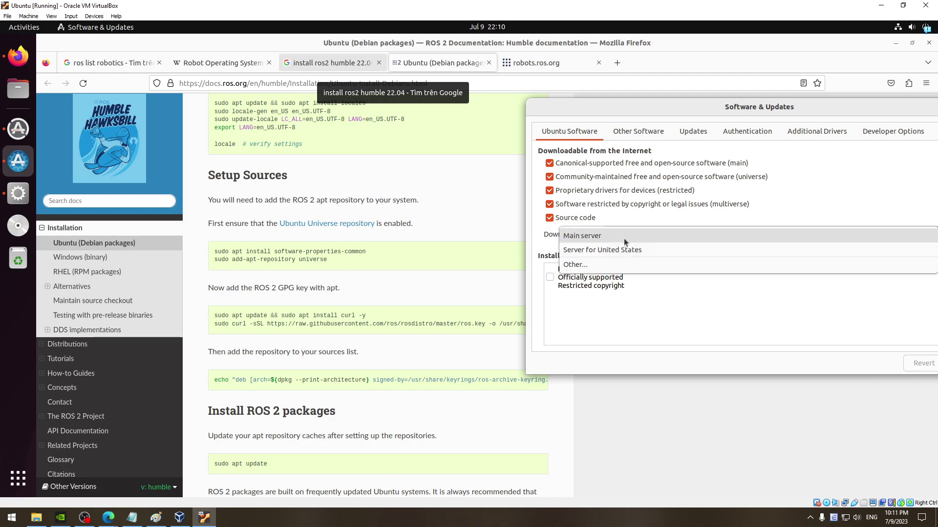
left_click(548, 235)
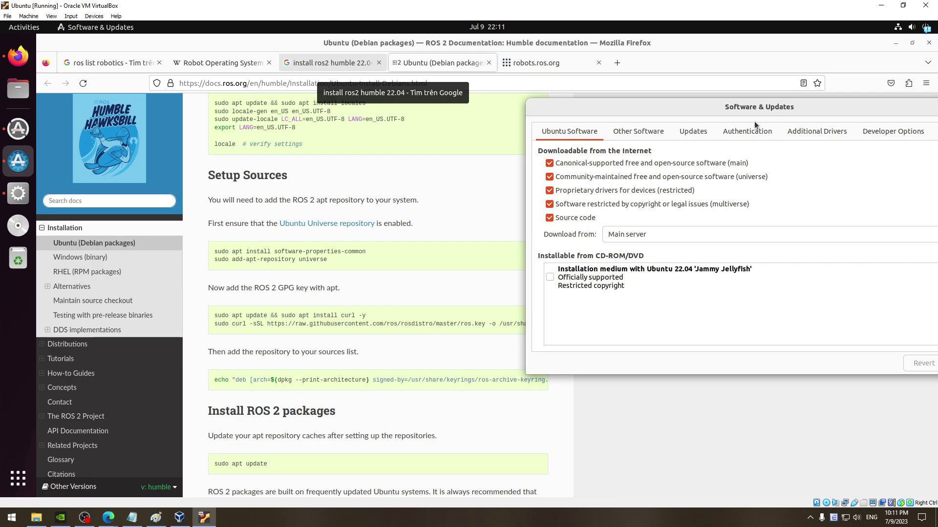
left_click_drag(743, 108, 625, 100)
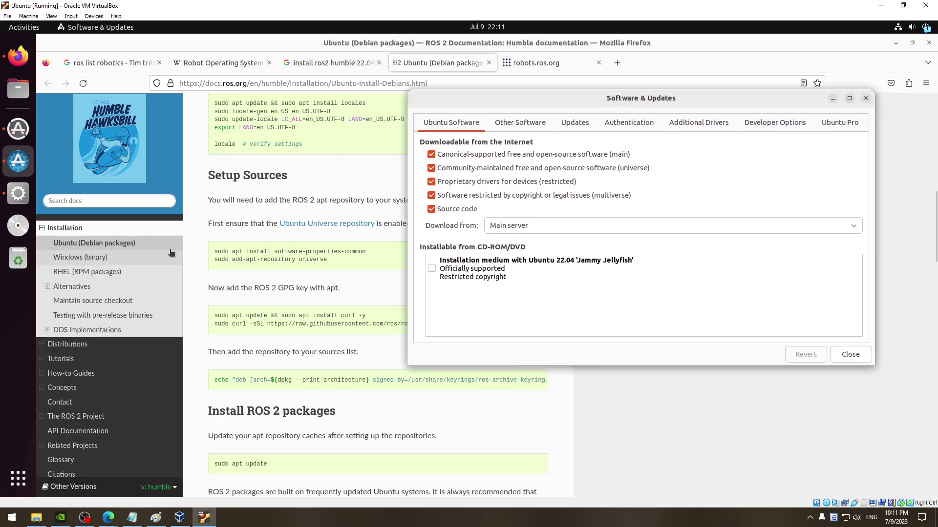
Check the guide's universe repository commands, then close Software & Updates.
left_click(276, 265)
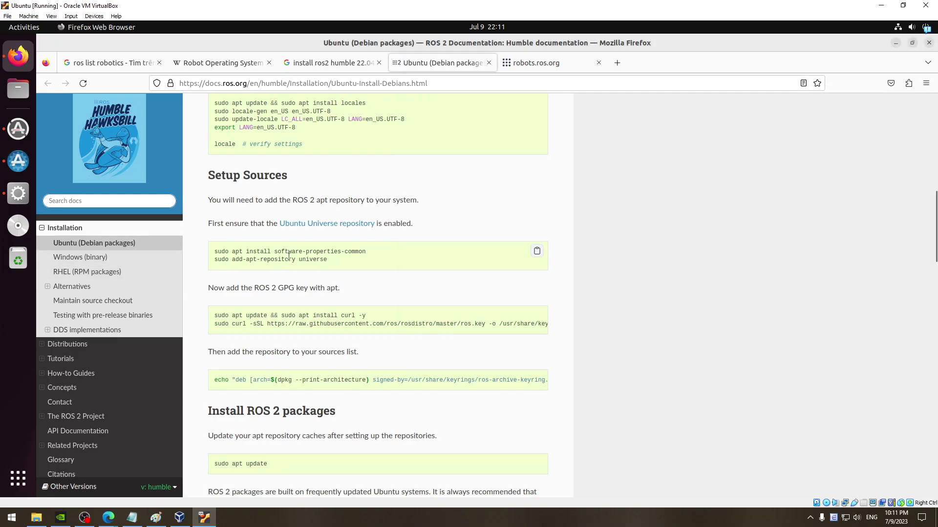
left_click_drag(267, 250, 366, 251)
left_click_drag(260, 259, 327, 260)
left_click(337, 255)
key("alt+Tab")
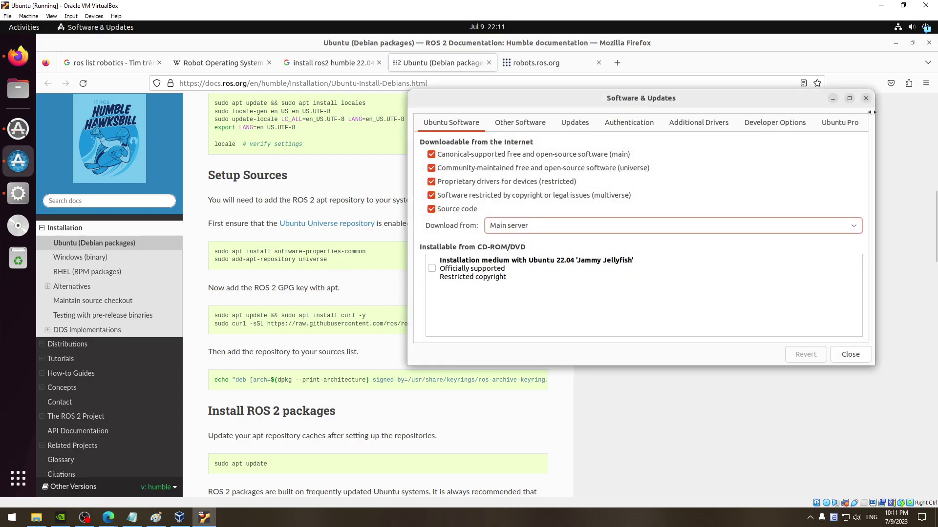
left_click(865, 98)
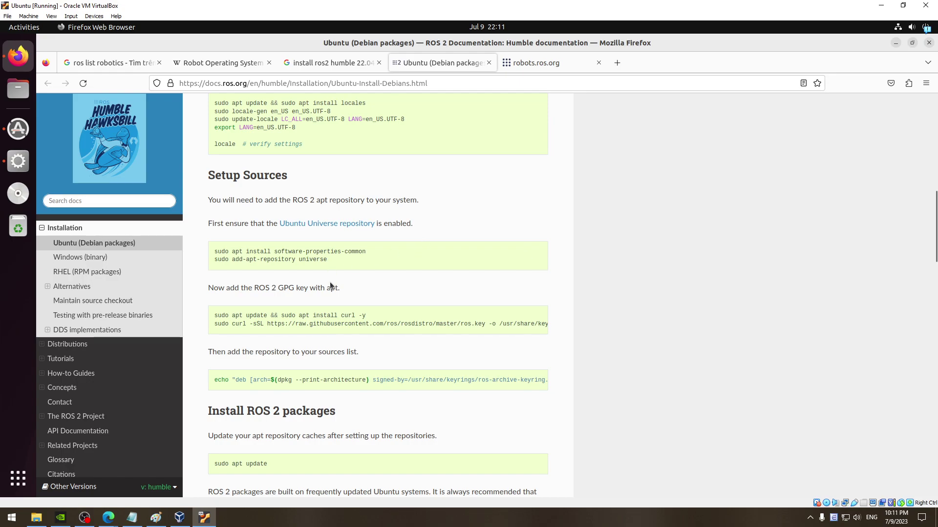
mouse_move(260, 312)
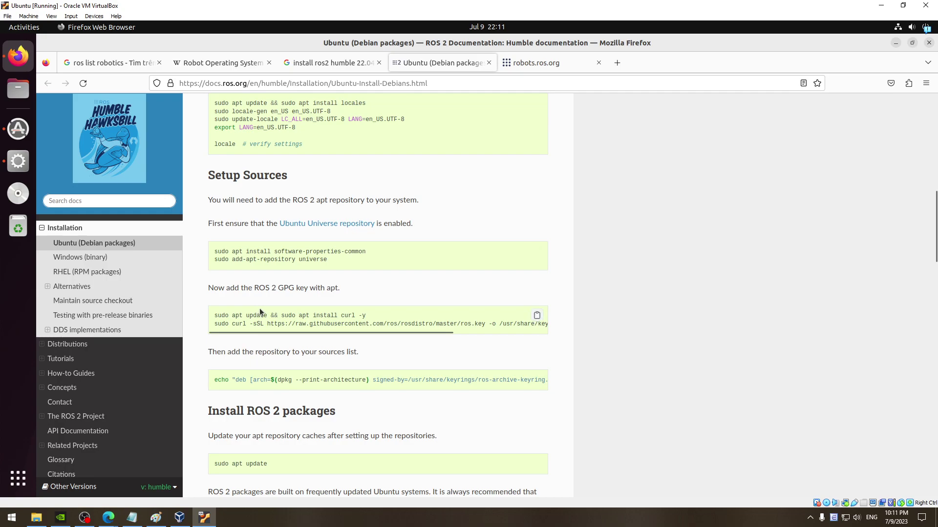
Review the universe repository commands and copy the ROS 2 GPG key commands.
left_click_drag(332, 259, 206, 249)
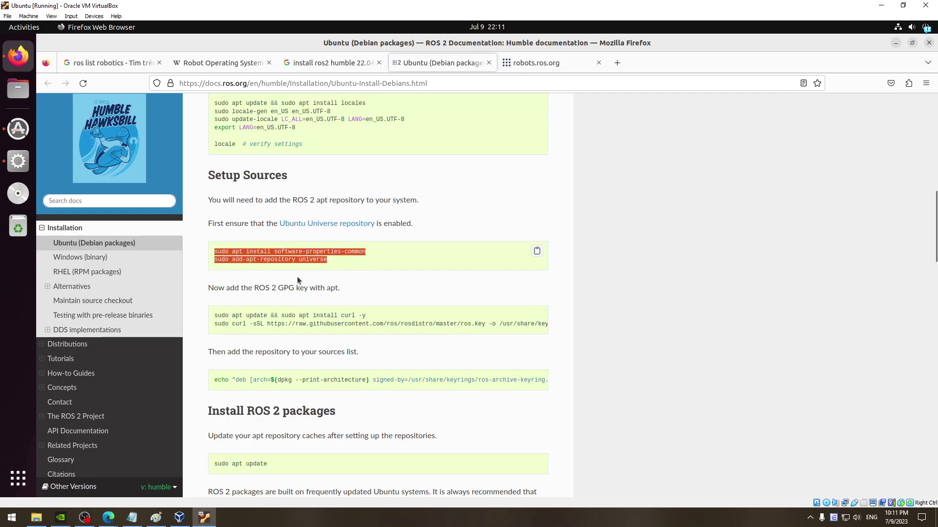
left_click(313, 284)
left_click_drag(299, 259, 184, 257)
left_click(244, 278)
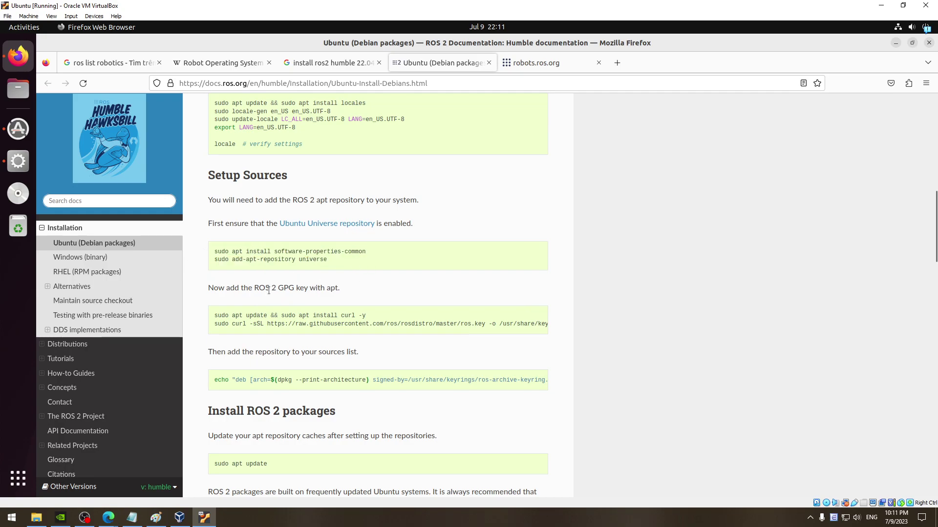
mouse_move(377, 319)
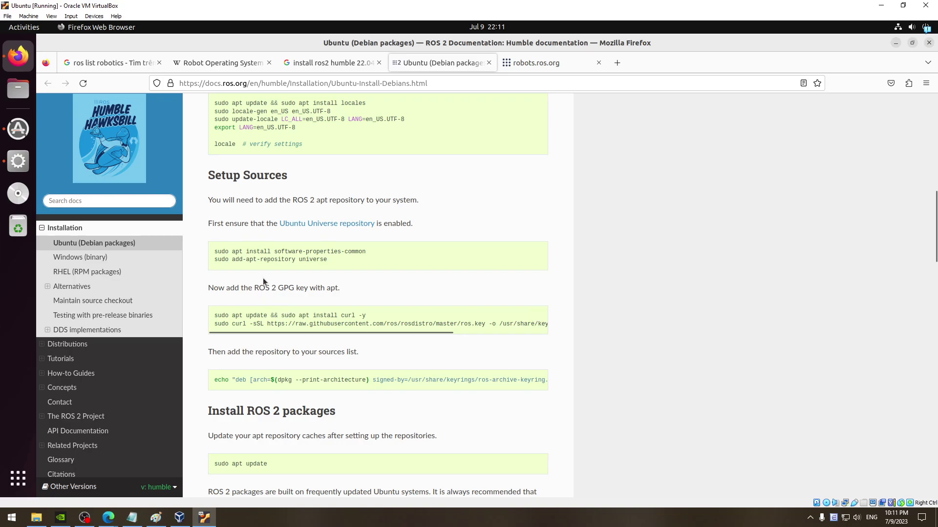
left_click_drag(255, 288, 317, 288)
left_click(318, 288)
scroll(360, 349, "down", 2)
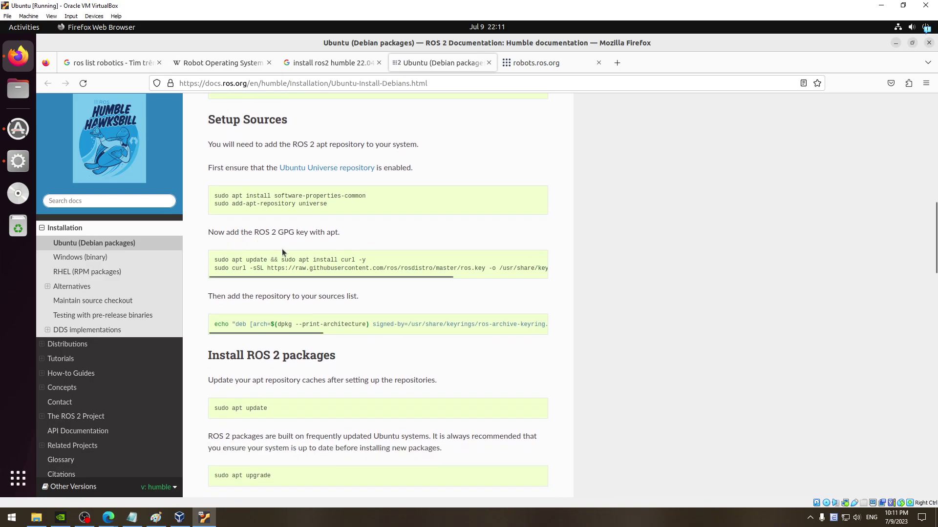
left_click(536, 259)
Select the echo command that adds the ROS 2 repository to the sources list.
left_click_drag(220, 296, 354, 297)
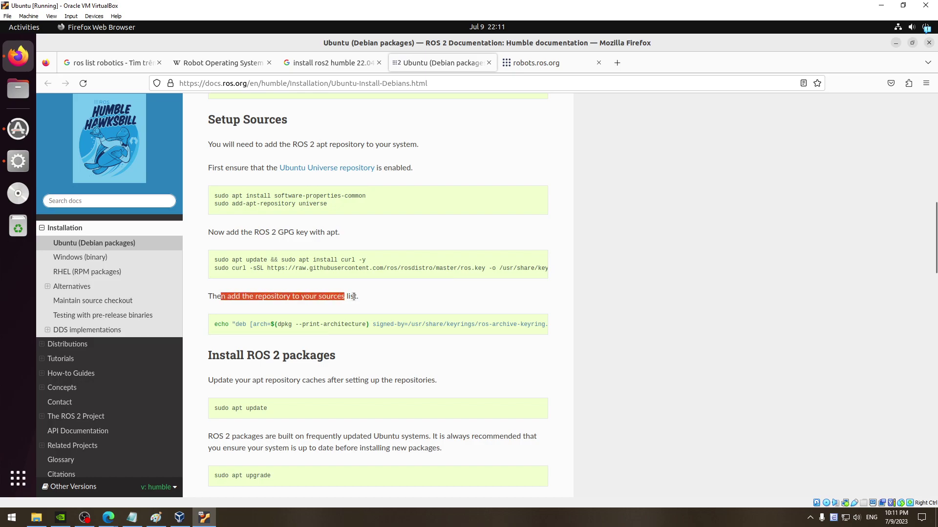
left_click(355, 296)
mouse_move(377, 324)
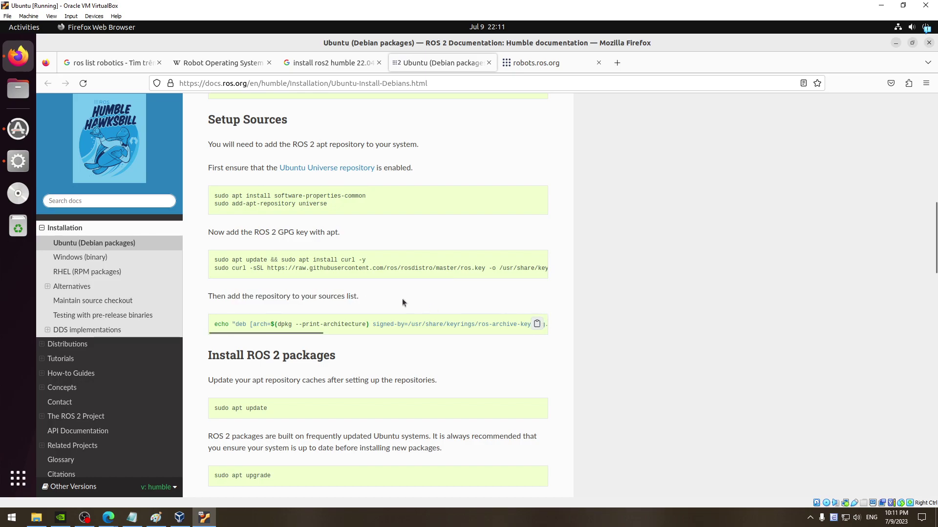
scroll(391, 293, "down", 4)
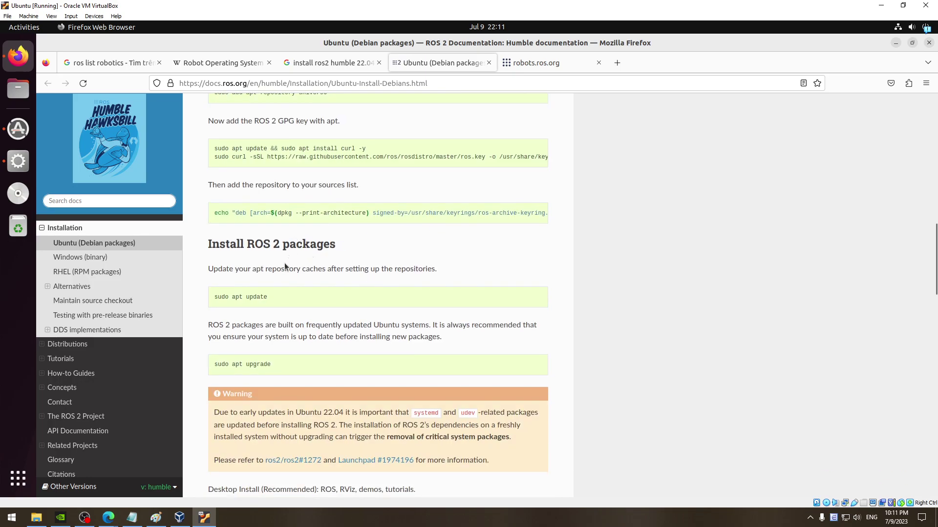
left_click_drag(214, 213, 589, 212)
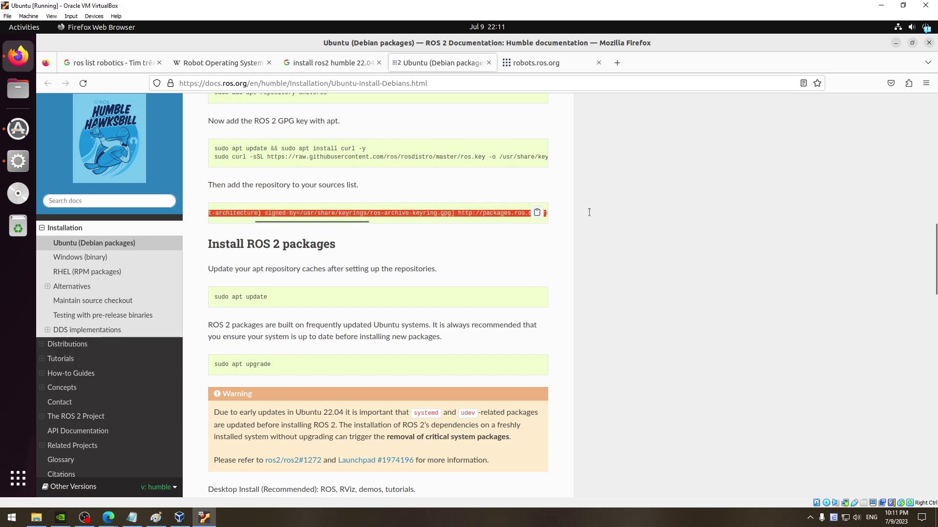
scroll(417, 273, "up", 14)
scroll(347, 270, "up", 8)
scroll(348, 270, "down", 15)
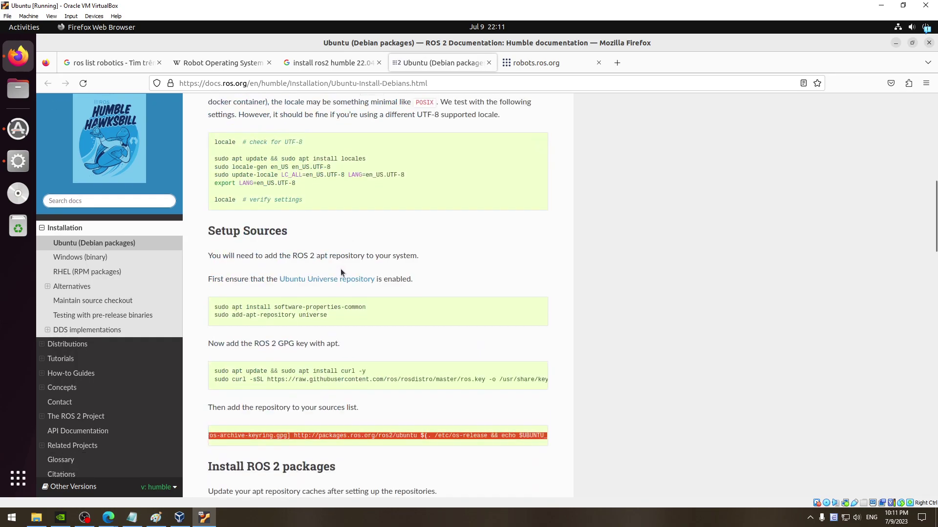
scroll(341, 272, "down", 10)
left_click(230, 246)
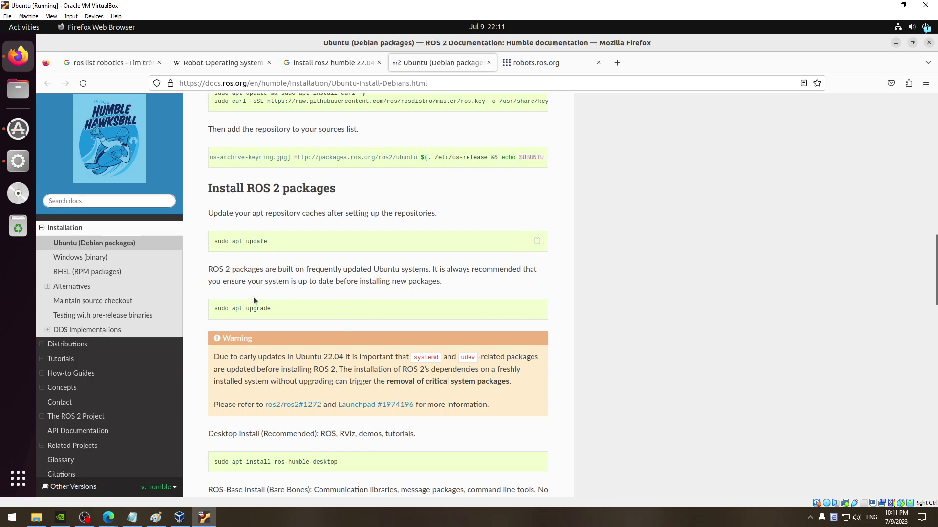
Select the 'sudo apt install ros-humble-desktop' command below the sudo apt upgrade step.
triple_click(247, 308)
left_click(397, 306)
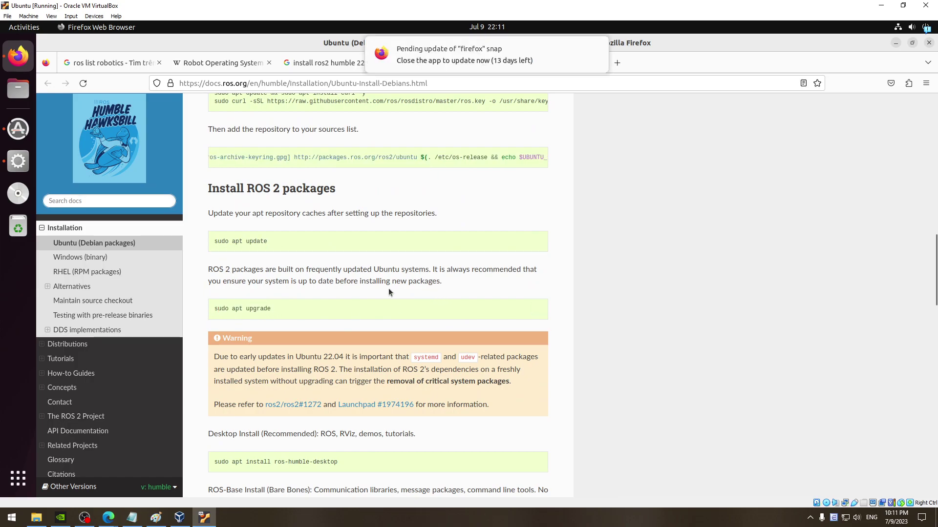
scroll(388, 289, "down", 6)
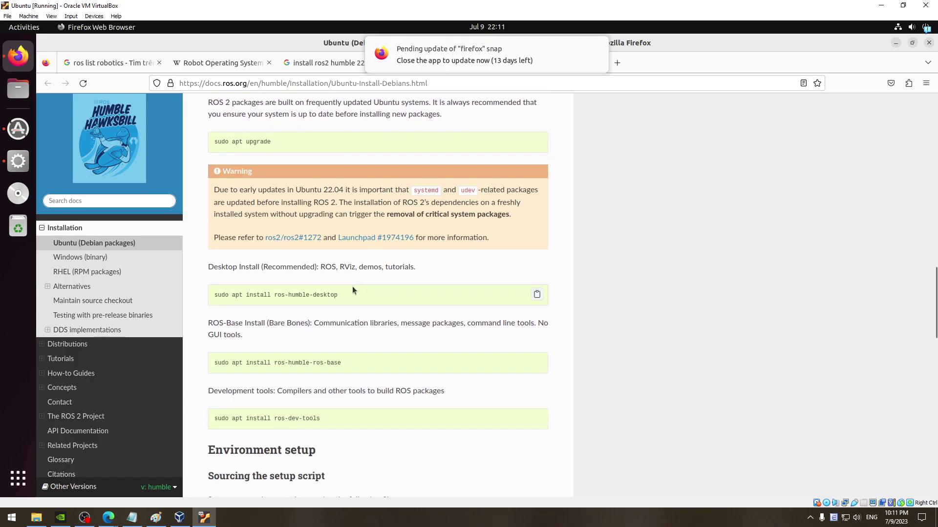
left_click_drag(338, 295, 215, 295)
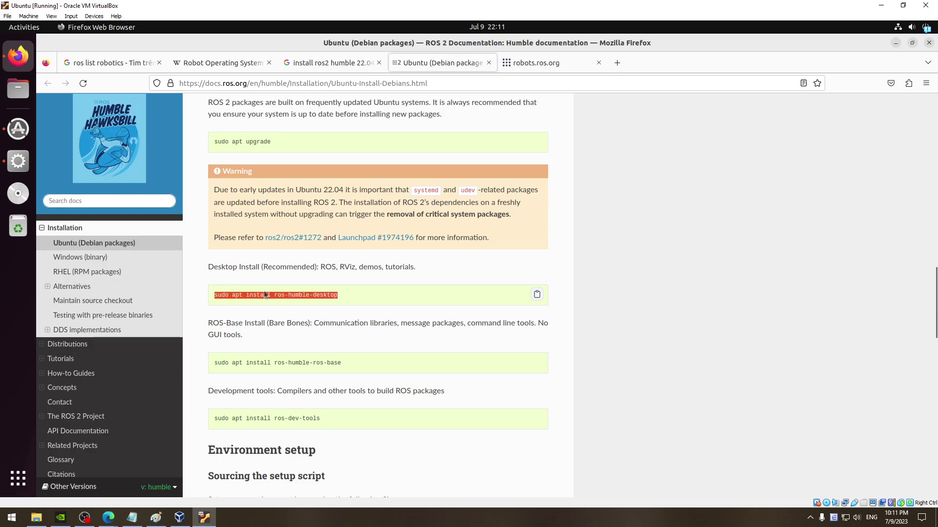
Paste and run 'sudo apt install ros-humble-desktop', upgrading it to 0.10.0-1jammy.20230624.051647.
key("alt+Tab")
right_click(601, 296)
left_click(623, 307)
key("ctrl+shift+v")
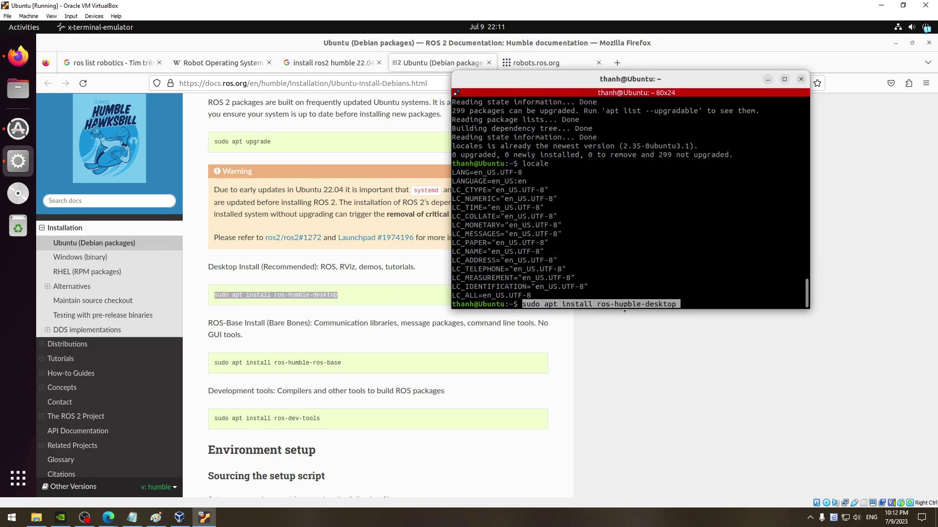
key("Return")
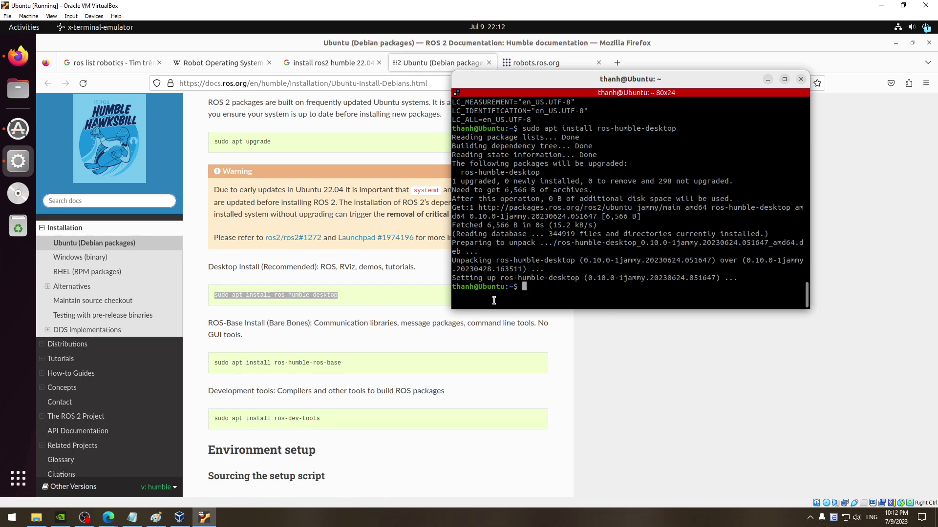
left_click(329, 351)
scroll(335, 347, "down", 2)
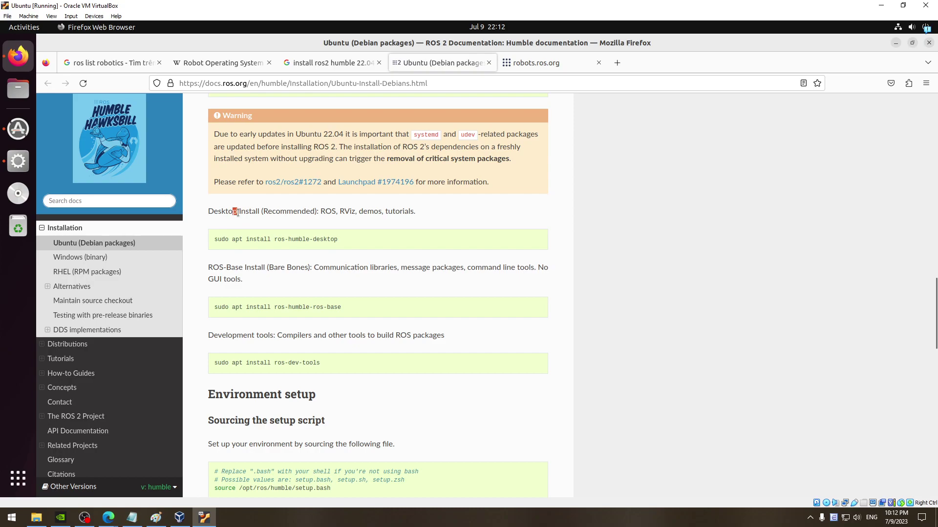
left_click_drag(234, 211, 208, 211)
left_click_drag(390, 204, 424, 212)
left_click(425, 225)
double_click(404, 210)
mouse_move(214, 264)
left_mouse_down()
mouse_move(533, 268)
mouse_move(521, 277)
left_mouse_up()
left_click(331, 268)
left_click(430, 261)
left_click(472, 265)
left_click(494, 269)
left_click_drag(341, 210, 380, 211)
left_click(424, 214)
left_click_drag(207, 338, 429, 335)
left_click(433, 335)
left_click_drag(332, 211, 423, 215)
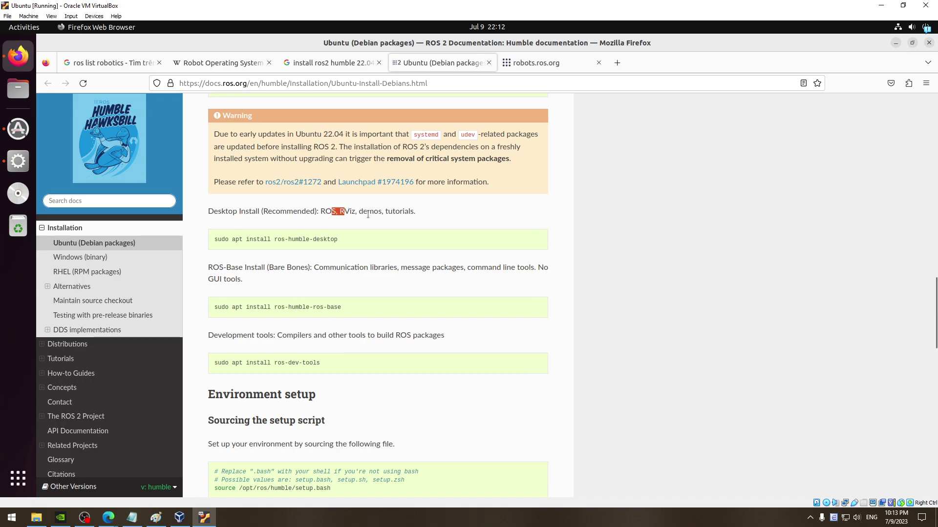
left_click(423, 215)
mouse_move(377, 239)
left_click_drag(347, 240, 209, 239)
left_click(230, 259)
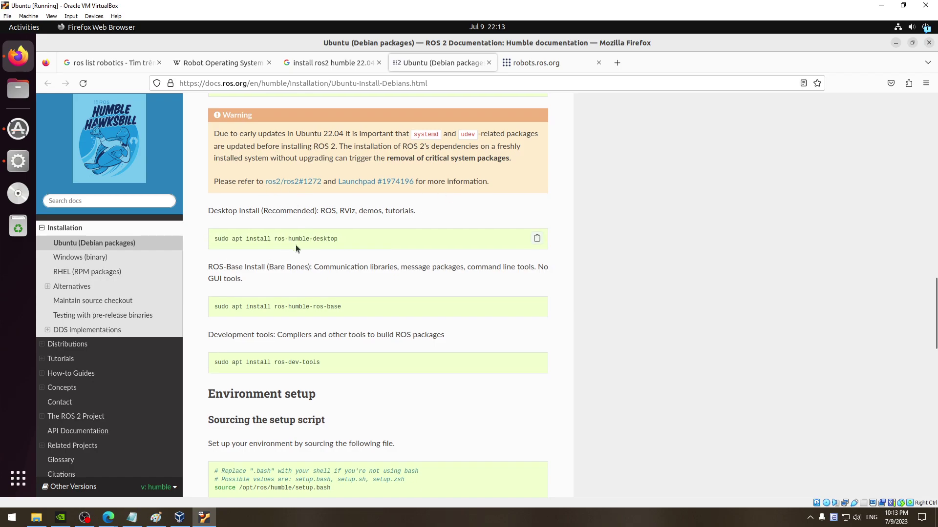
scroll(295, 245, "down", 4)
scroll(353, 240, "up", 4)
triple_click(341, 239)
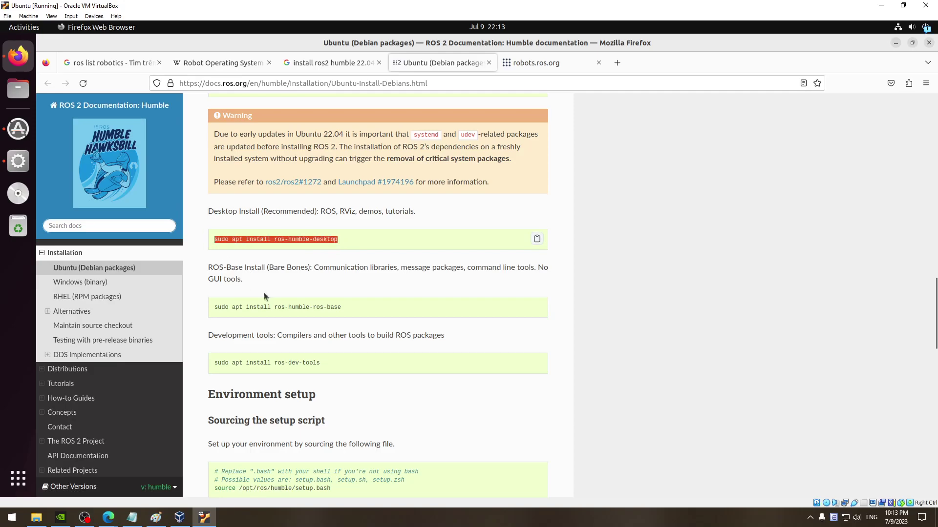
left_click(376, 323)
scroll(376, 324, "down", 4)
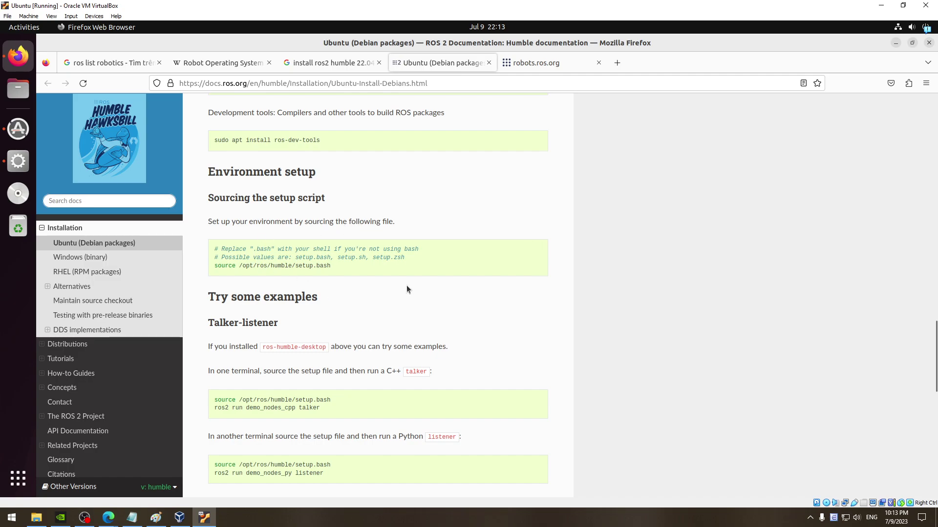
Review the talker and listener examples' source and run commands in the guide.
scroll(407, 285, "down", 3)
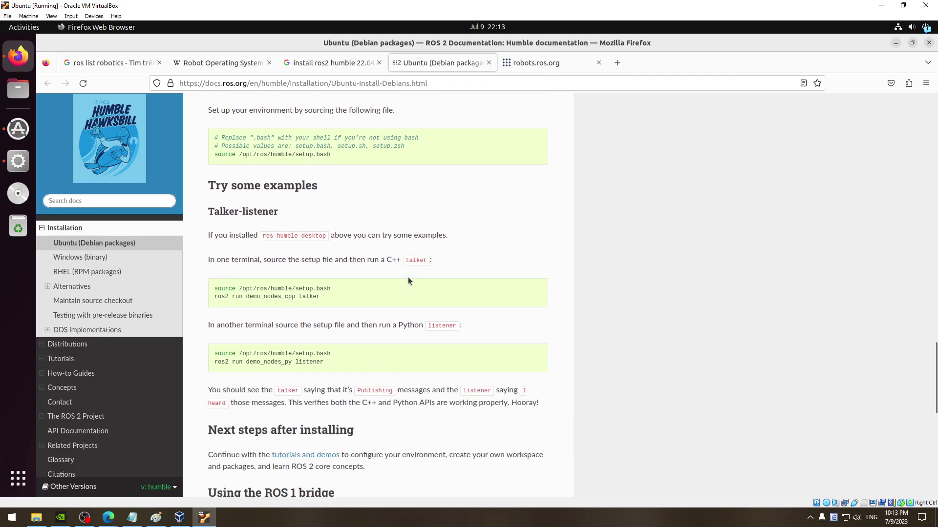
mouse_move(377, 403)
left_click_drag(334, 288, 212, 288)
left_click_drag(335, 353, 216, 354)
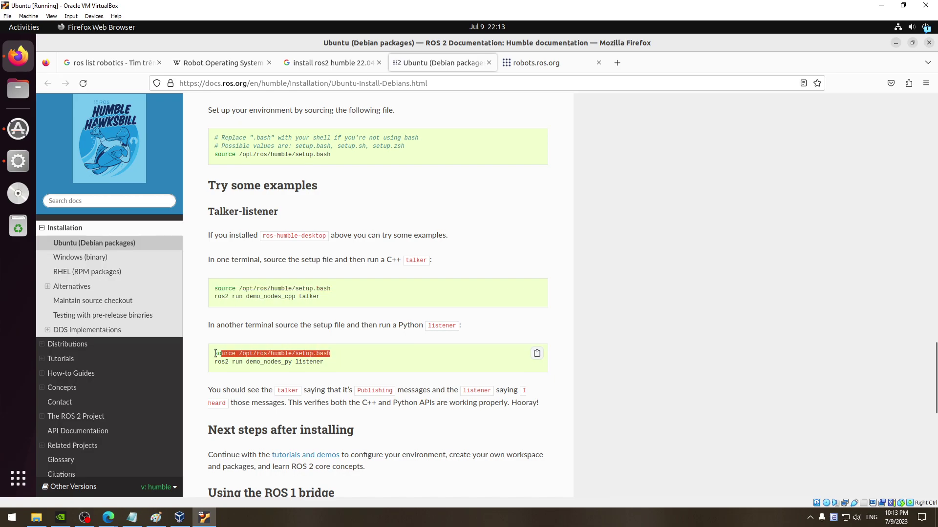
left_click(321, 363)
left_click_drag(270, 364, 250, 362)
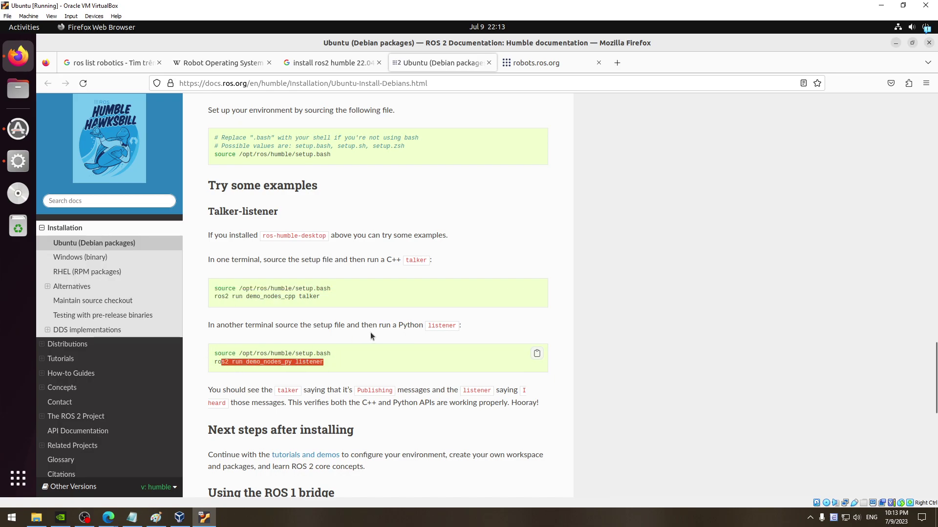
left_click(376, 326)
Run 'gedit ~/.bashrc' in the terminal to open .bashrc in Text Editor.
key("alt+Tab")
key("alt+Tab")
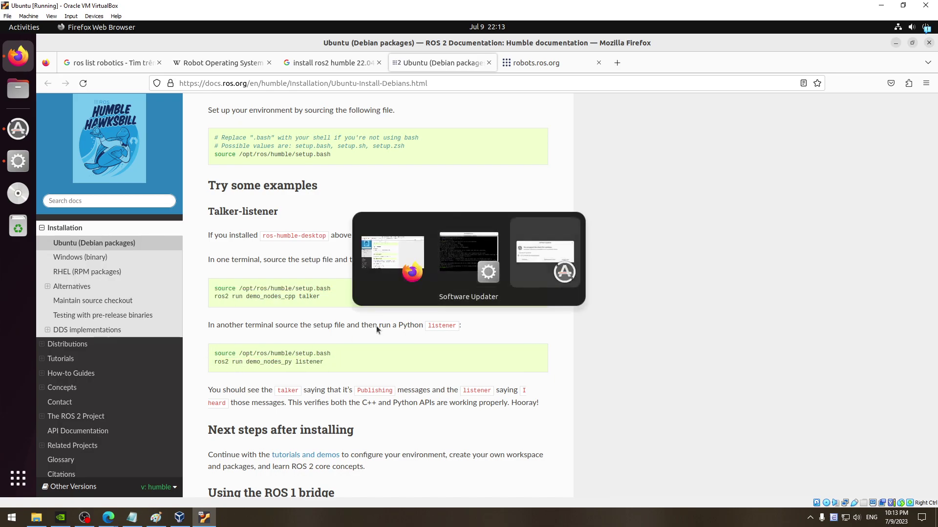
key("alt+Tab")
key("alt+Tab")
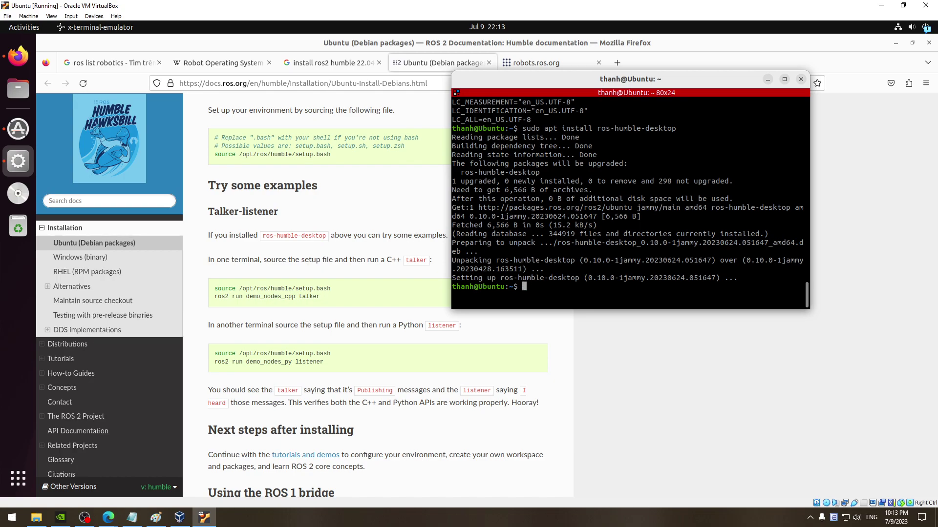
type("gedit ")
type("~/.")
type("bashrc")
key("Return")
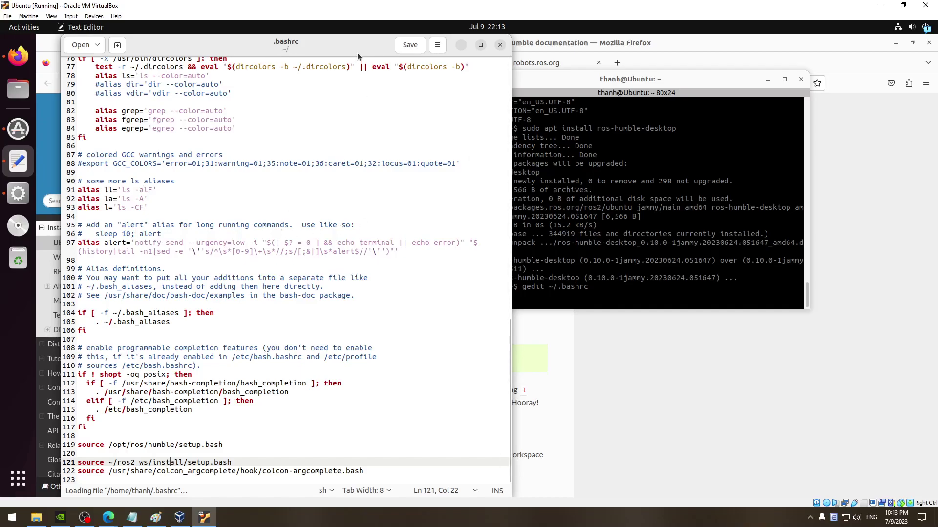
Check line 119 'source /opt/ros/humble/setup.bash' and the workspace source lines below it.
left_click_drag(356, 51, 771, 52)
left_click(665, 444)
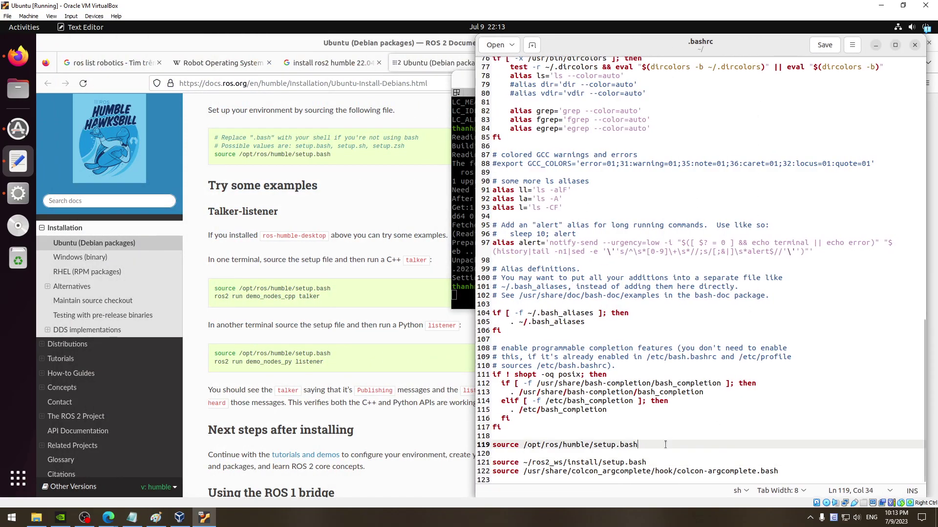
triple_click(665, 445)
left_click(654, 444)
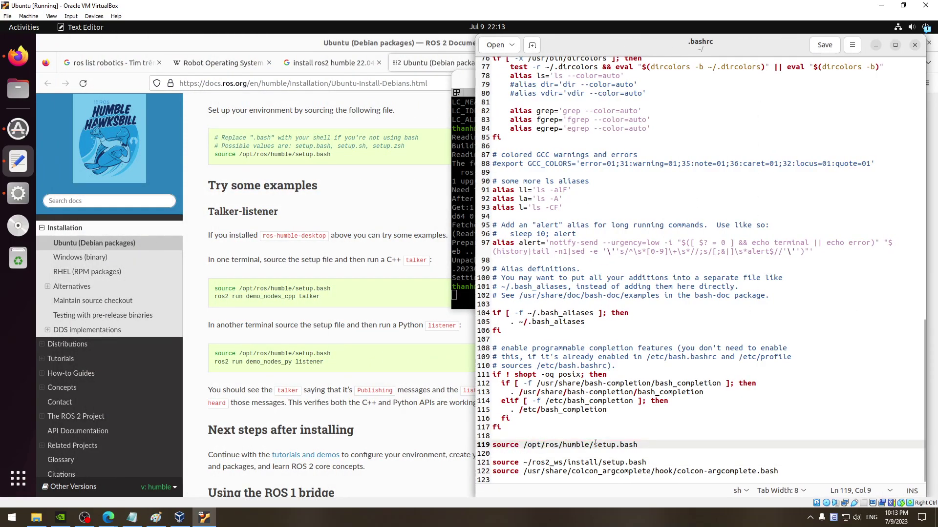
triple_click(628, 444)
left_click(651, 459)
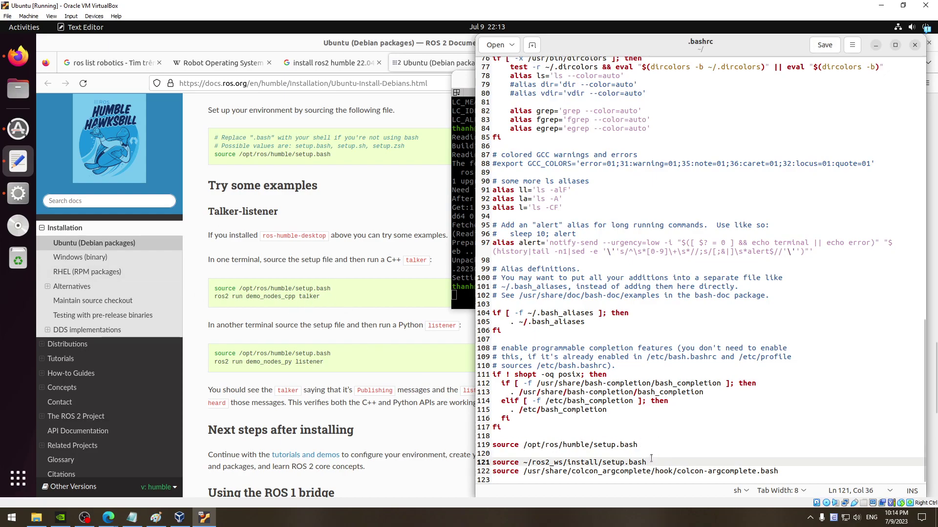
left_click_drag(778, 471, 472, 464)
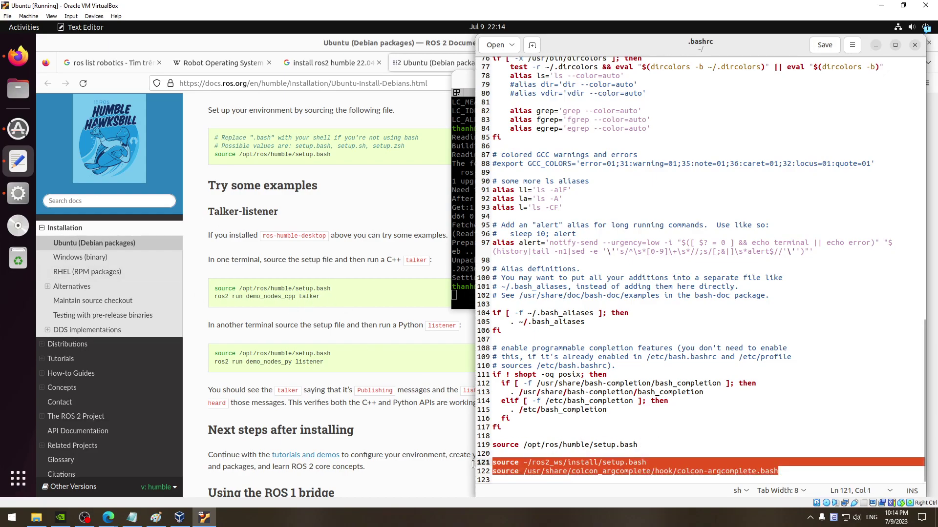
left_click(531, 436)
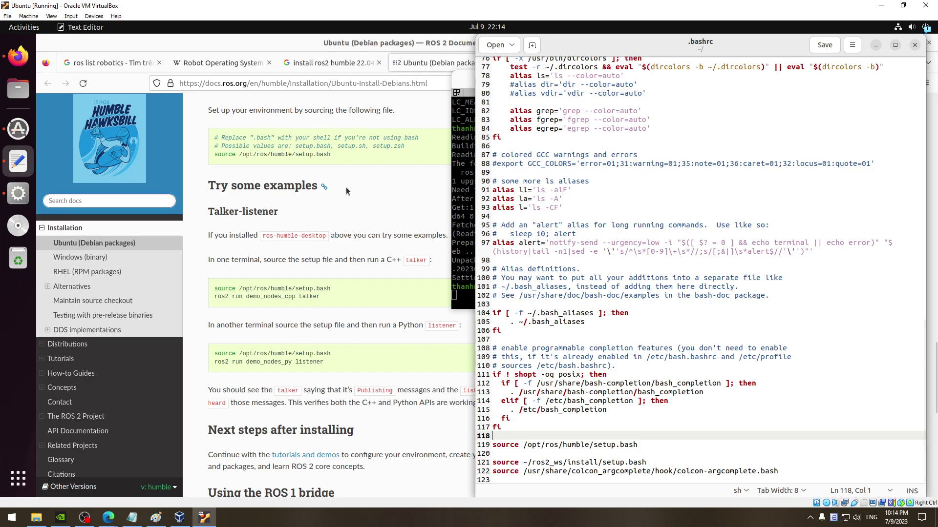
Save .bashrc with Ctrl+S and close Text Editor.
left_click(353, 244)
key("alt+Tab")
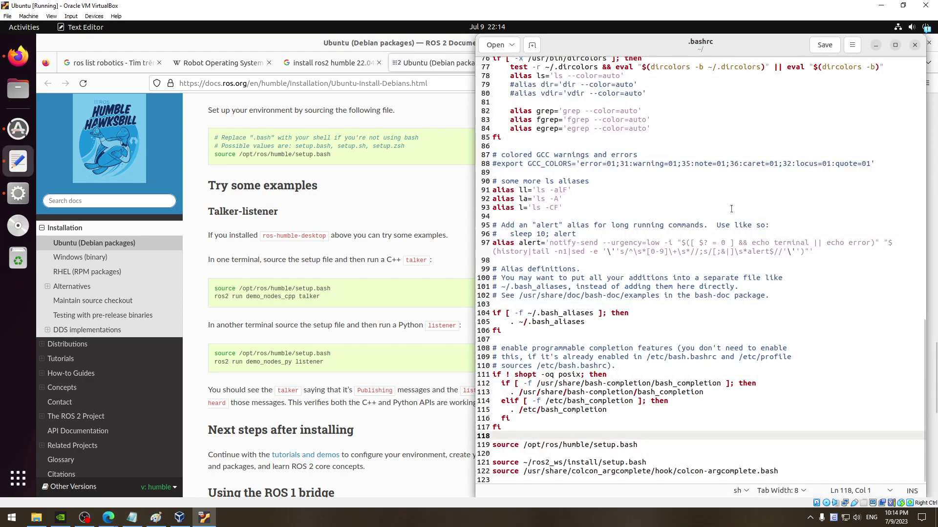
key("ctrl+s")
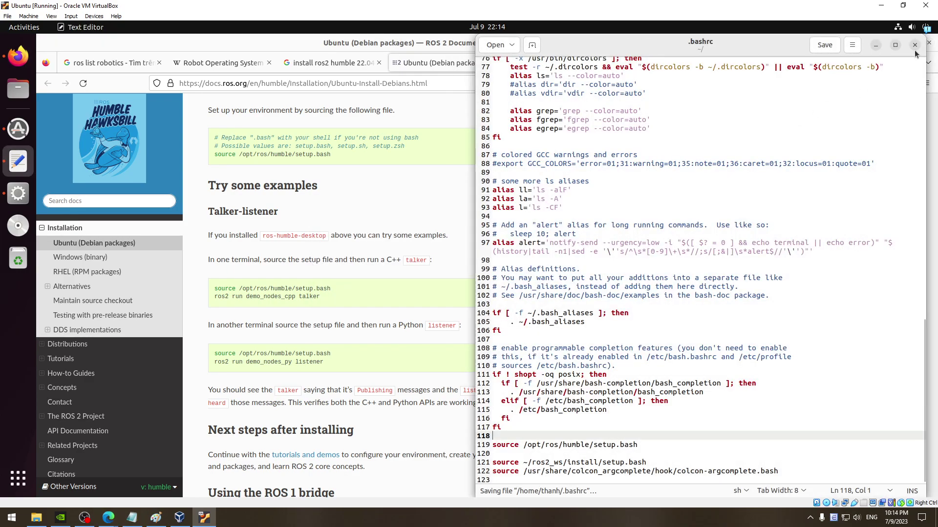
left_click(915, 45)
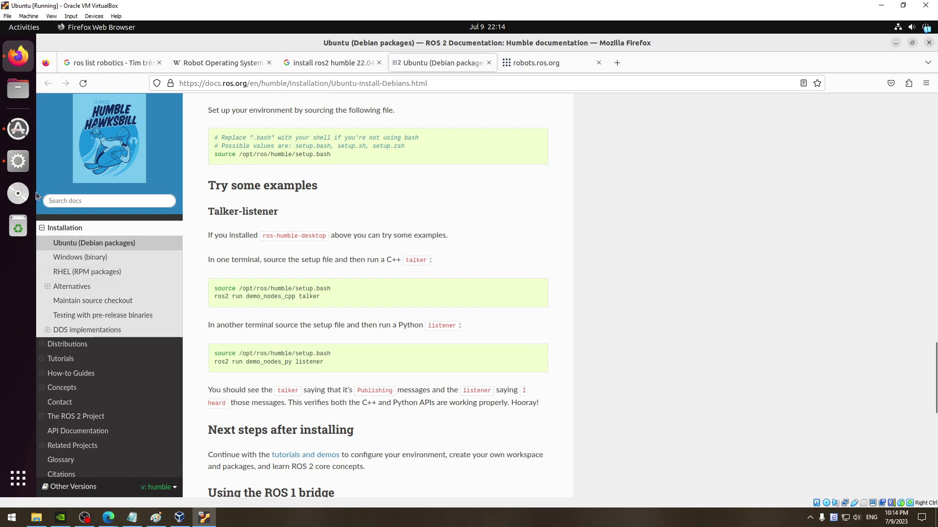
Clear the terminal with reset and list the available ros2 subcommands.
left_click(18, 161)
left_click_drag(642, 80, 714, 79)
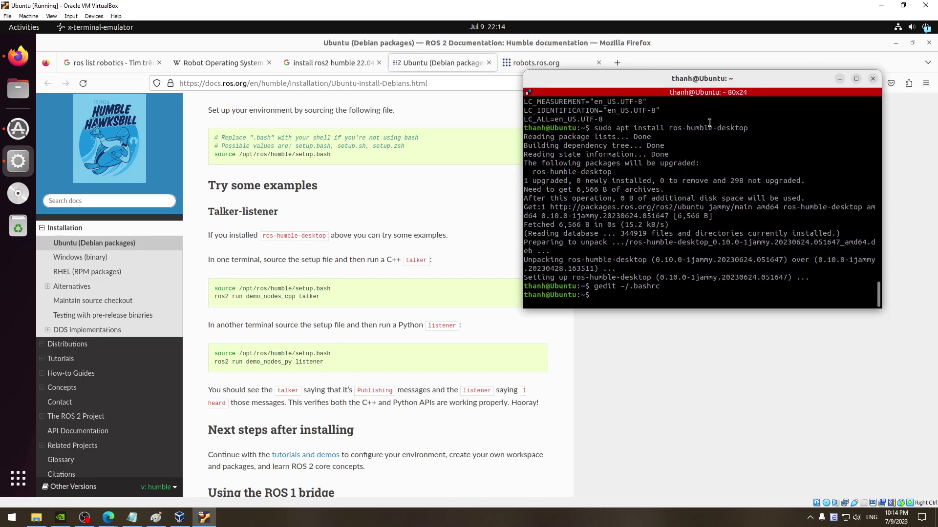
type("ros")
key("BackSpace")
key("BackSpace")
type("eset")
key("Return")
type("ros")
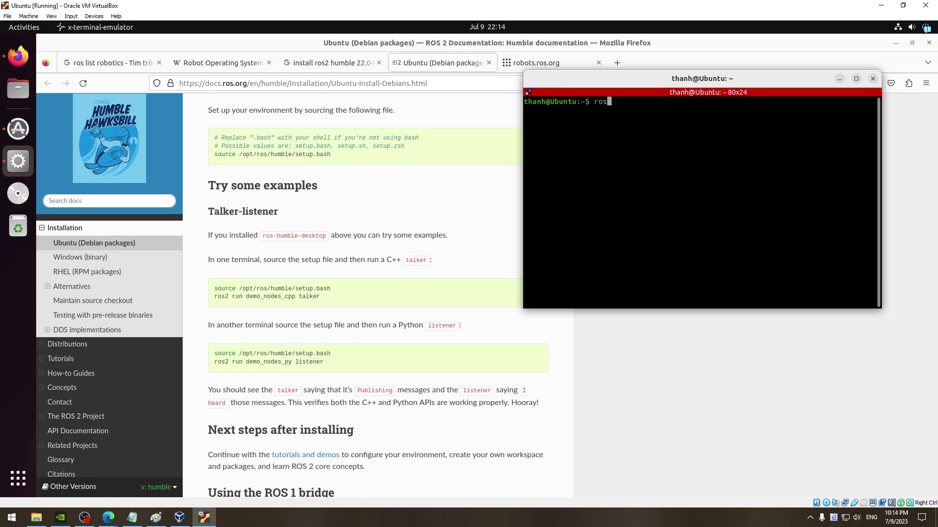
type("2")
key("BackSpace")
key("BackSpace")
key("Tab")
key("Tab")
key("Tab")
key("Tab")
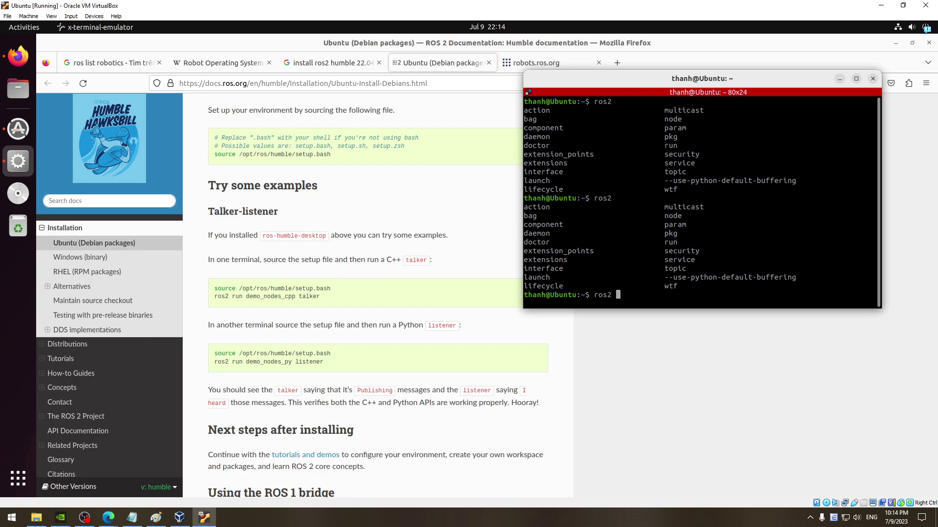
Run 'ros2 run demo_nodes_py talker', publishing 'Hello World: 0' through 'Hello World: 4'.
type("rub ")
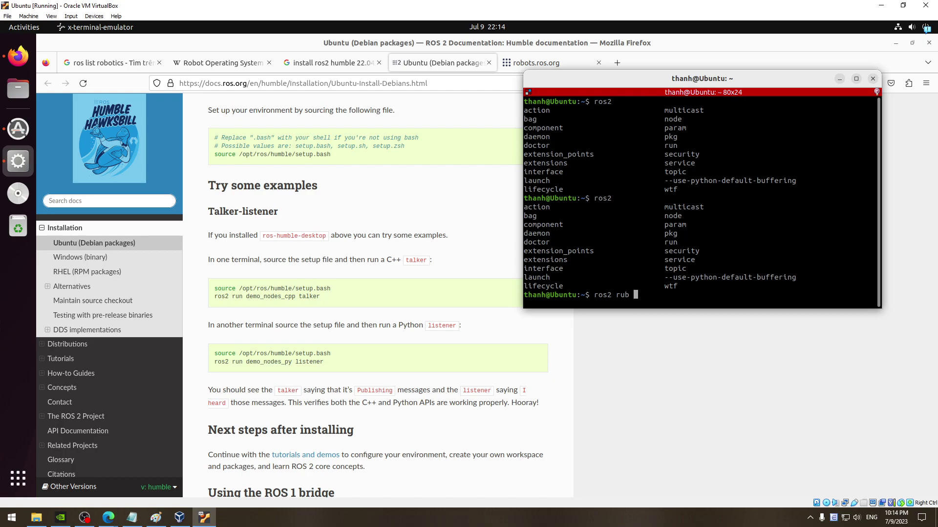
key("BackSpace")
key("BackSpace")
type("n")
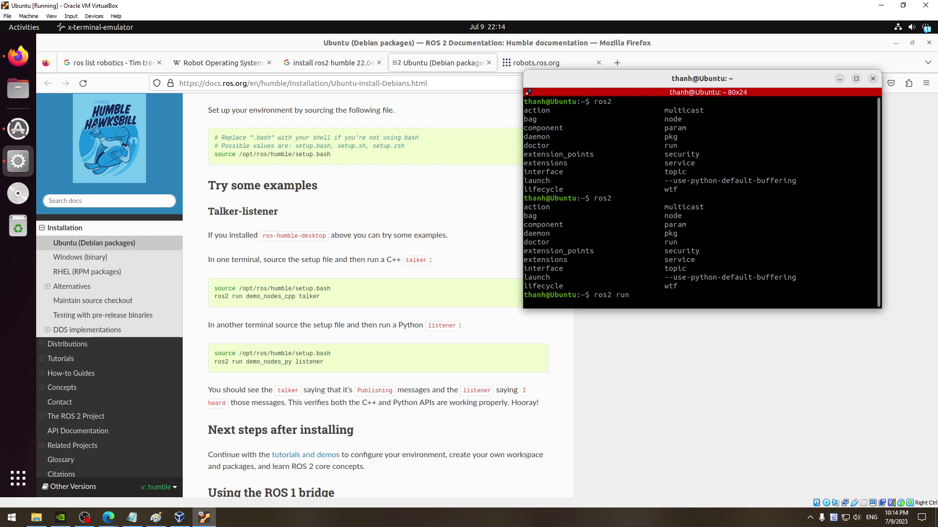
type(" demo")
key("Tab")
type("py ")
type("talk")
key("Tab")
key("Return")
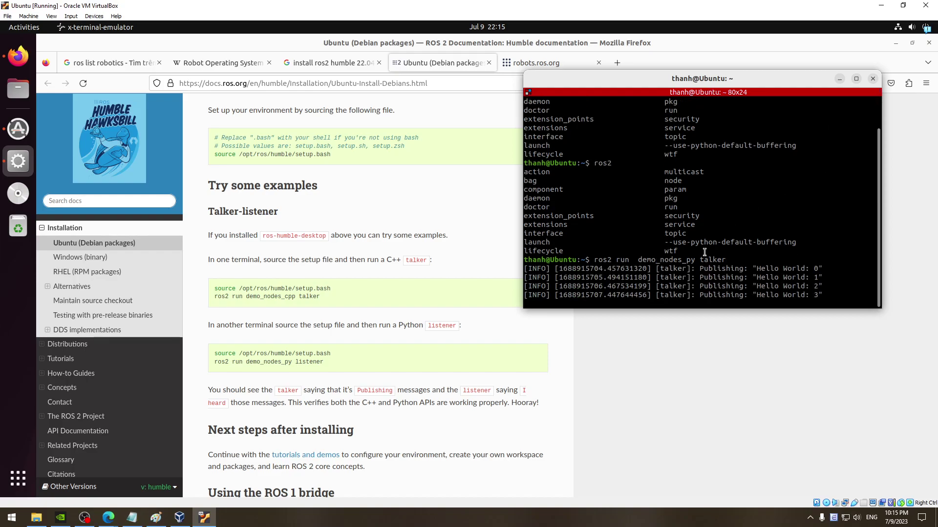
left_click_drag(704, 277, 772, 269)
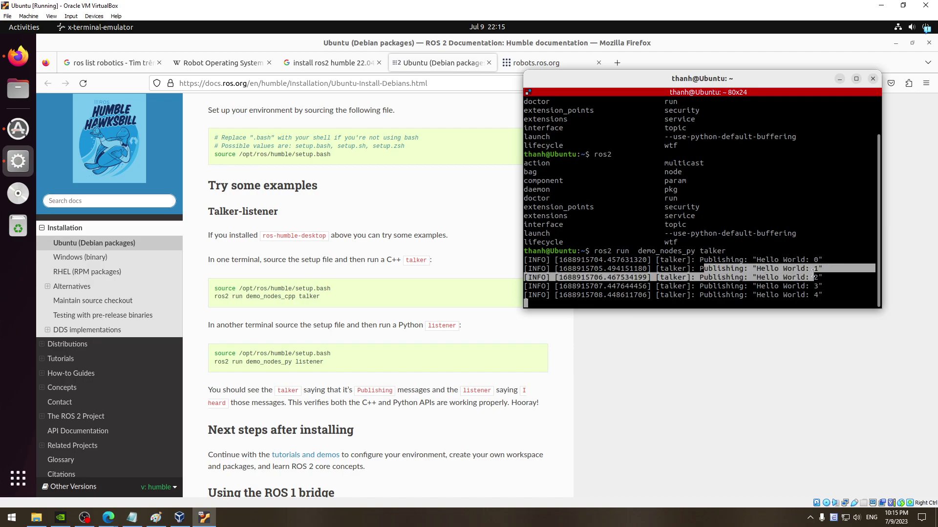
Split the terminal vertically, run 'ros2 run demo_nodes_py listener' in the new pane, and enlarge the window.
right_click(731, 217)
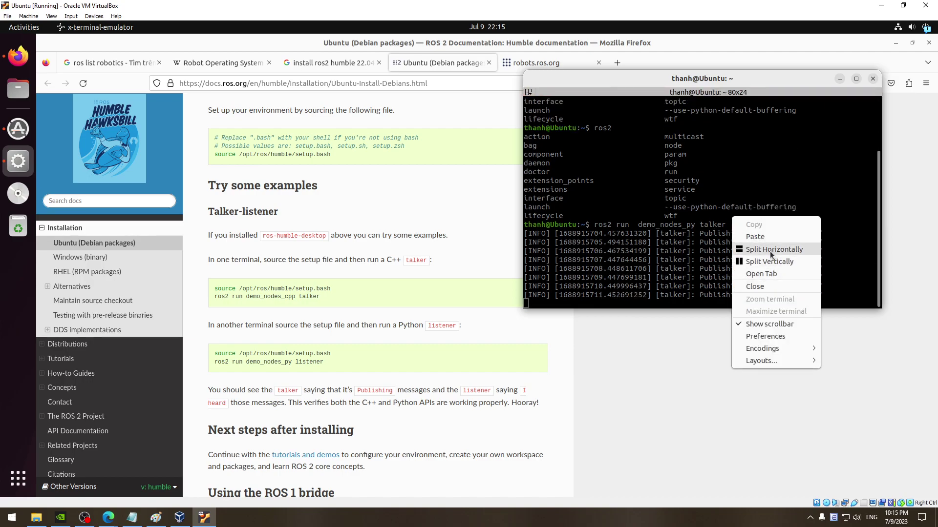
left_click(769, 262)
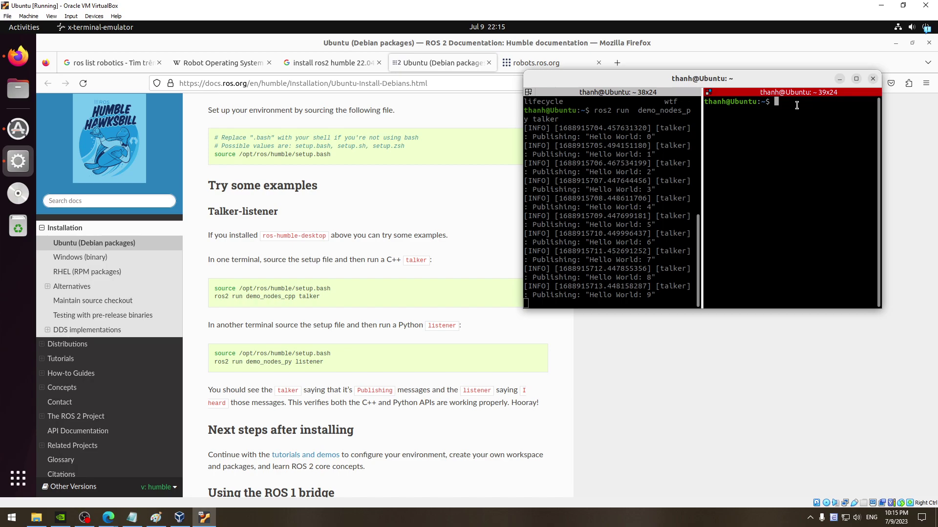
type("ros2 ")
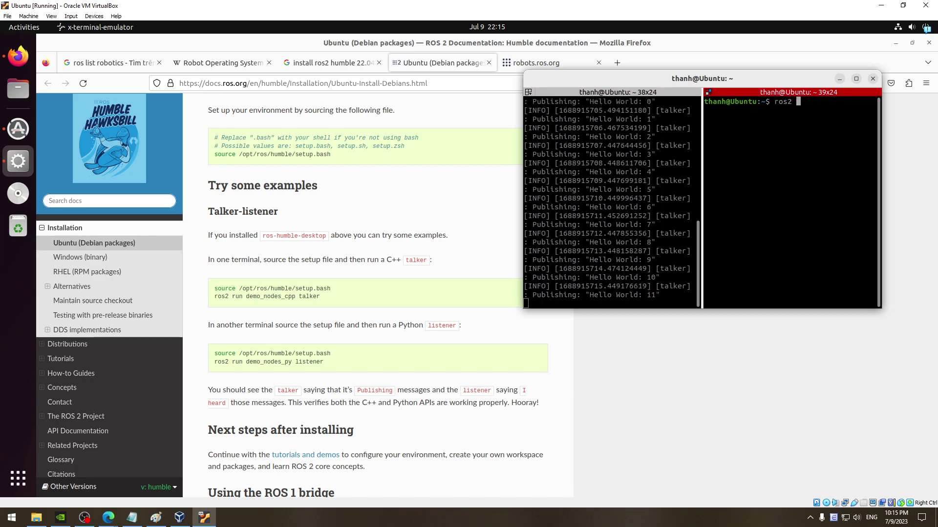
type("run ")
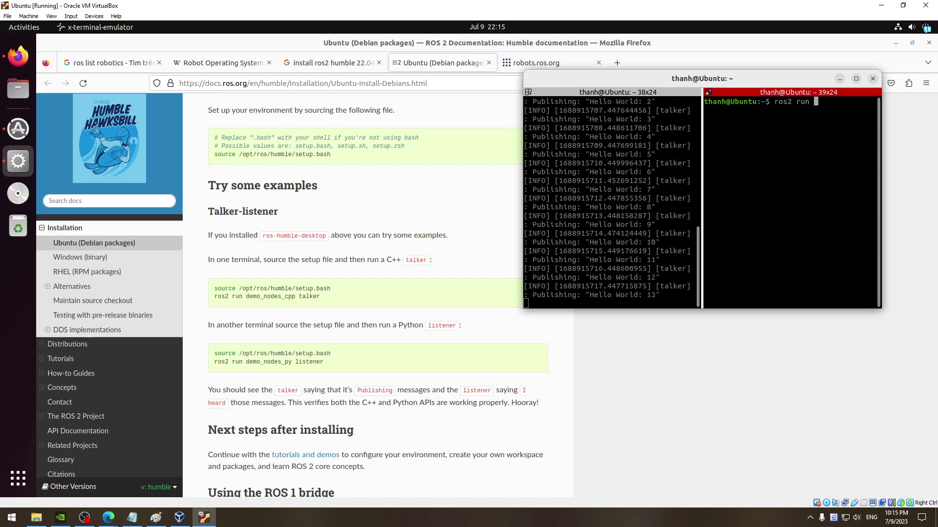
type(" domain_coordinator")
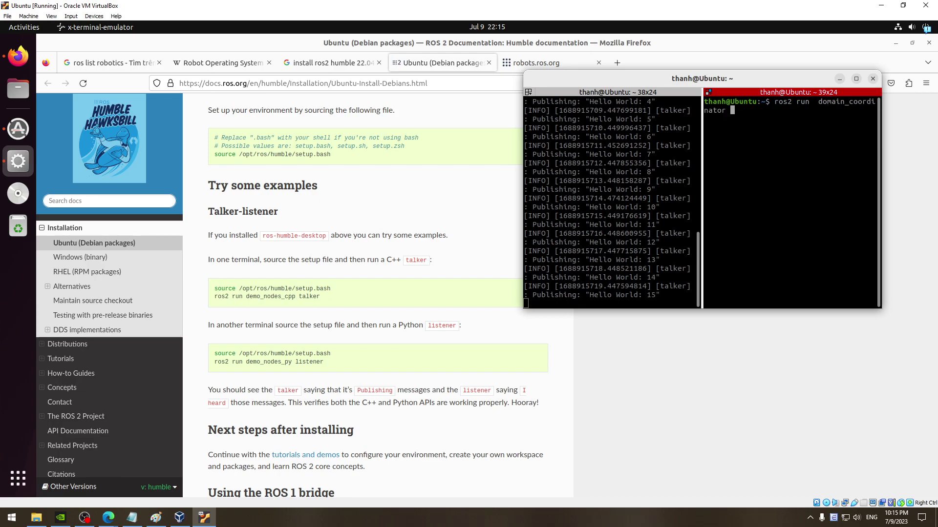
key("BackSpace")
key("BackSpace")
key("BackSpace")
key("BackSpace")
key("BackSpace")
type("de")
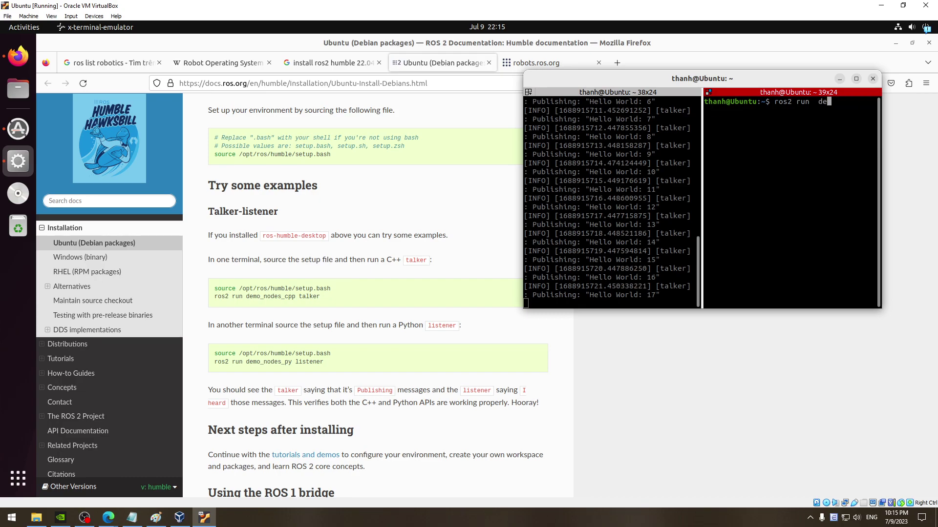
type("mo")
key("Tab")
type("py ")
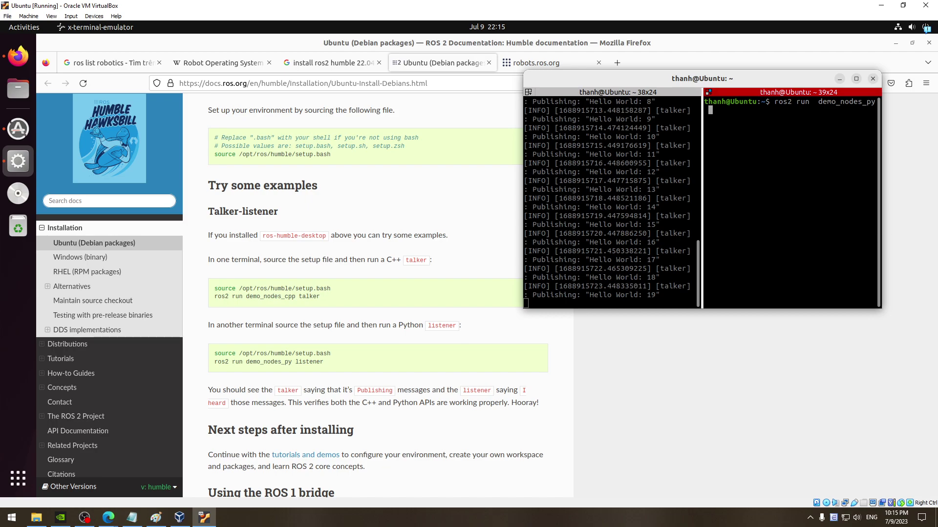
type("listener")
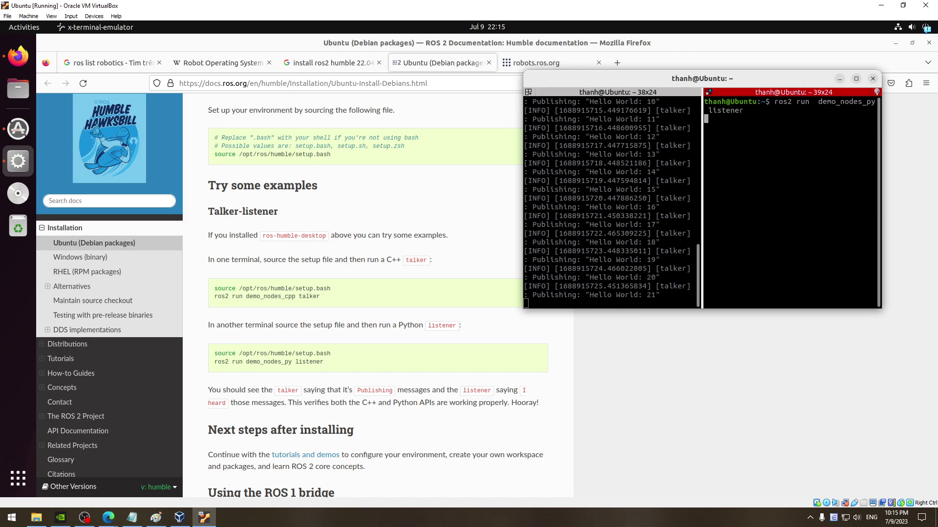
key("Return")
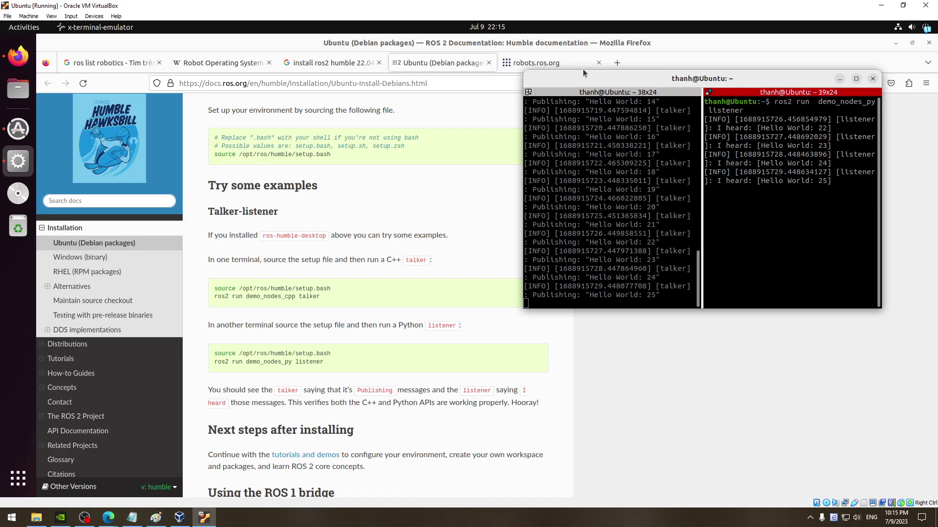
left_click_drag(521, 69, 237, 57)
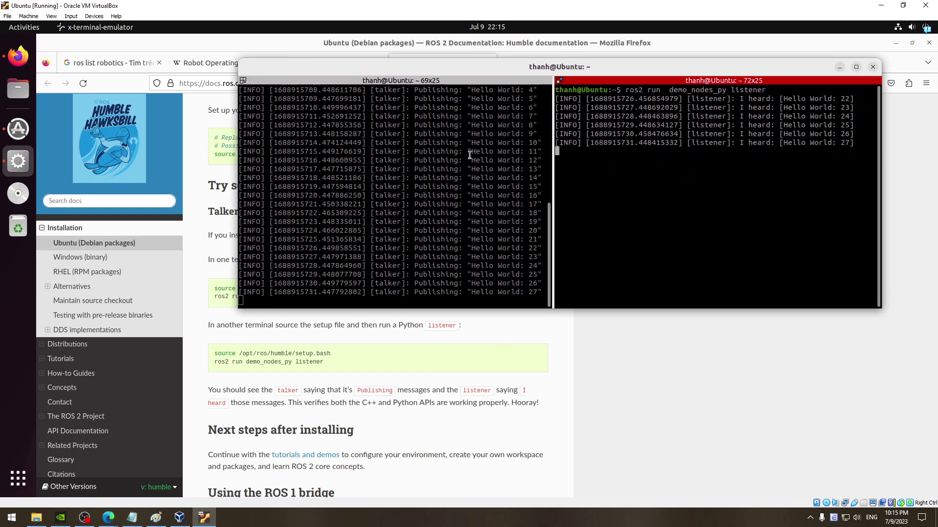
left_click_drag(630, 67, 565, 86)
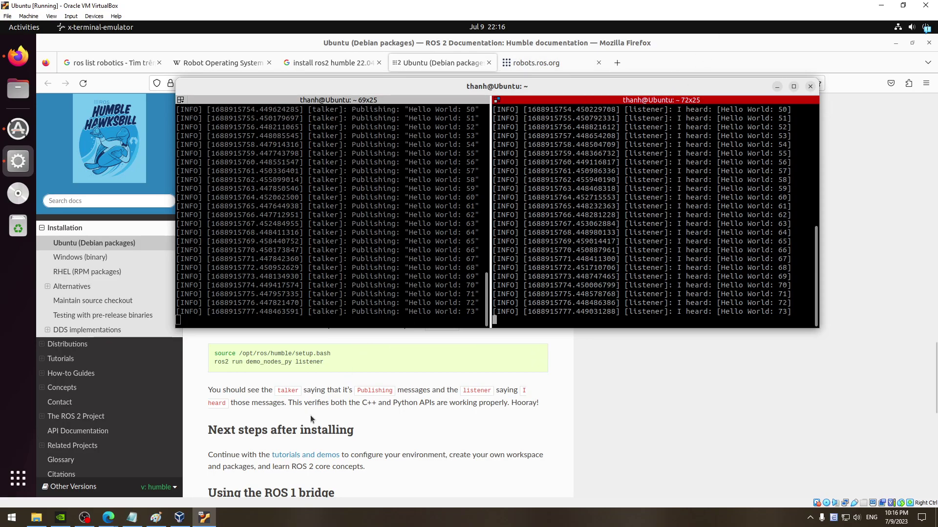
Bring the ROS 2 installation page forward and scroll down to Uninstall, then back up.
left_click(427, 455)
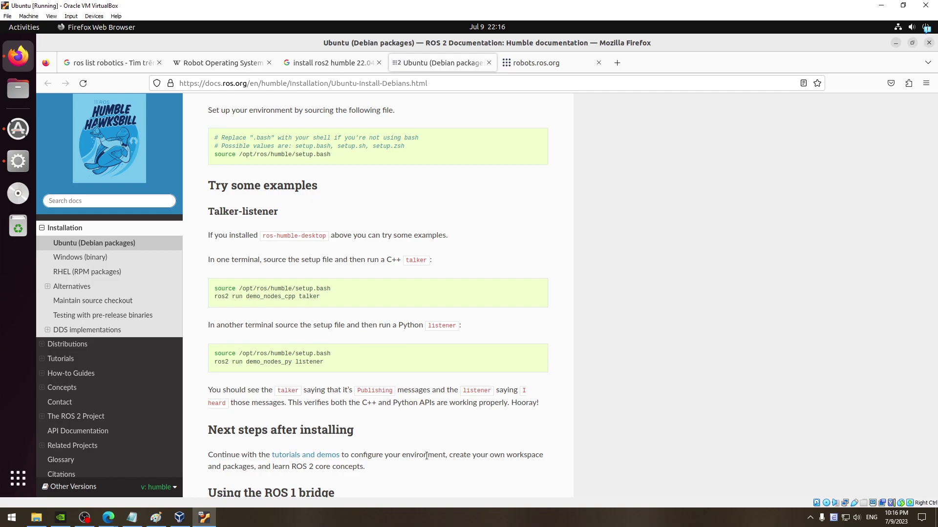
scroll(391, 339, "down", 5)
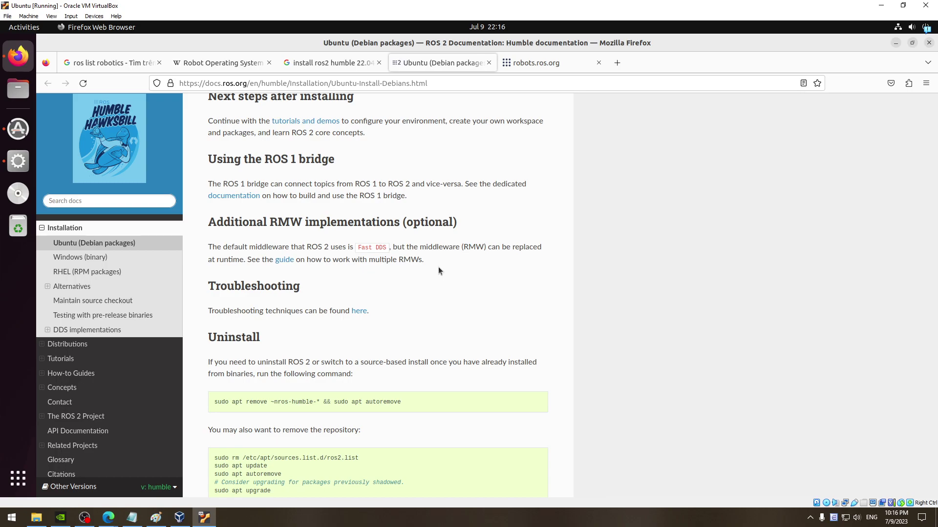
scroll(439, 262, "down", 3)
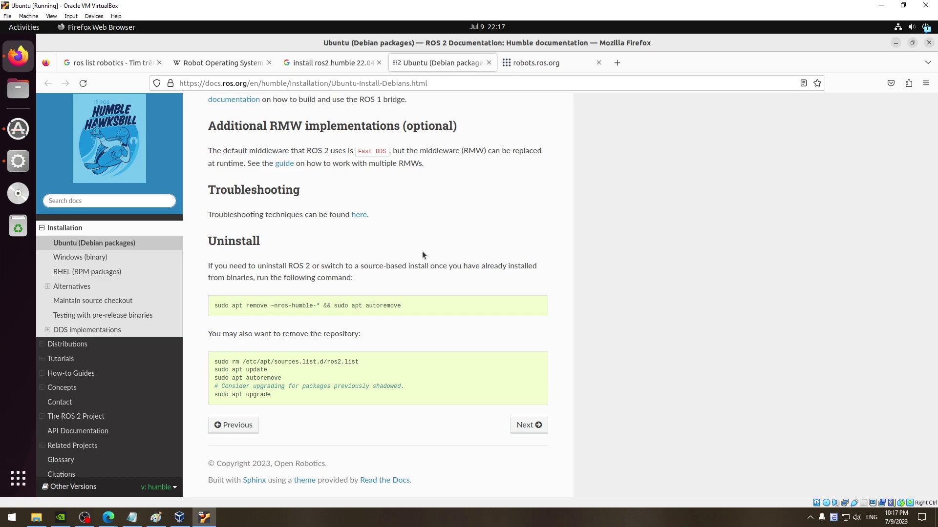
scroll(239, 264, "up", 2)
scroll(244, 283, "down", 2)
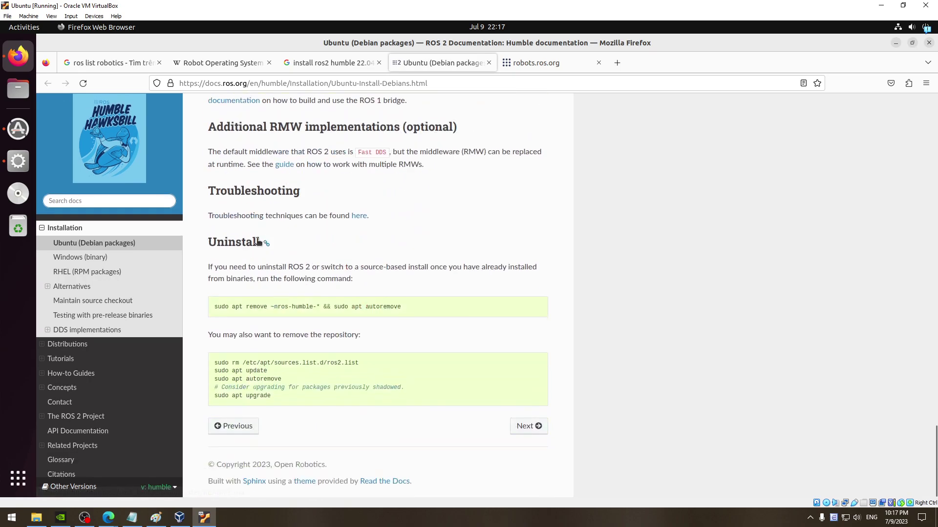
scroll(250, 298, "up", 4)
scroll(253, 302, "up", 3)
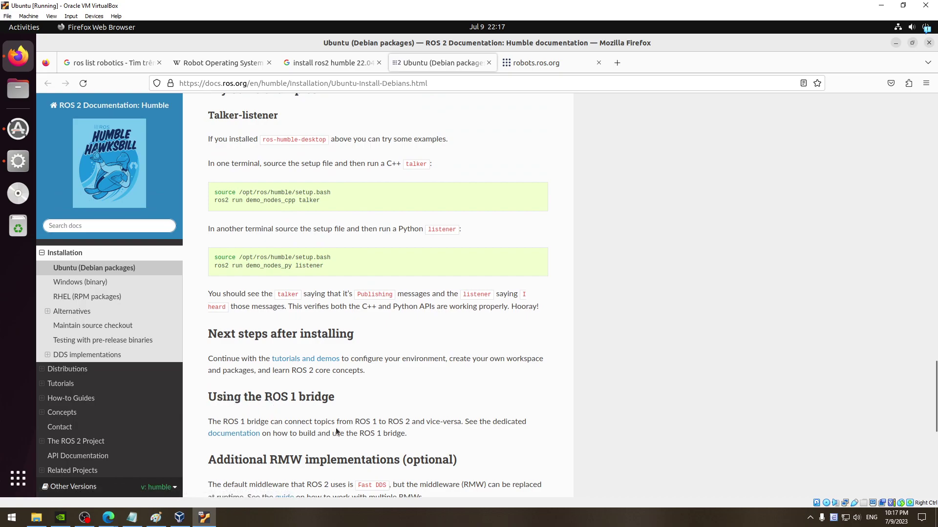
Highlight and clear the ROS 1 bridge sentence, then move focus out of the virtual machine.
left_click_drag(419, 438, 305, 438)
left_click(381, 426)
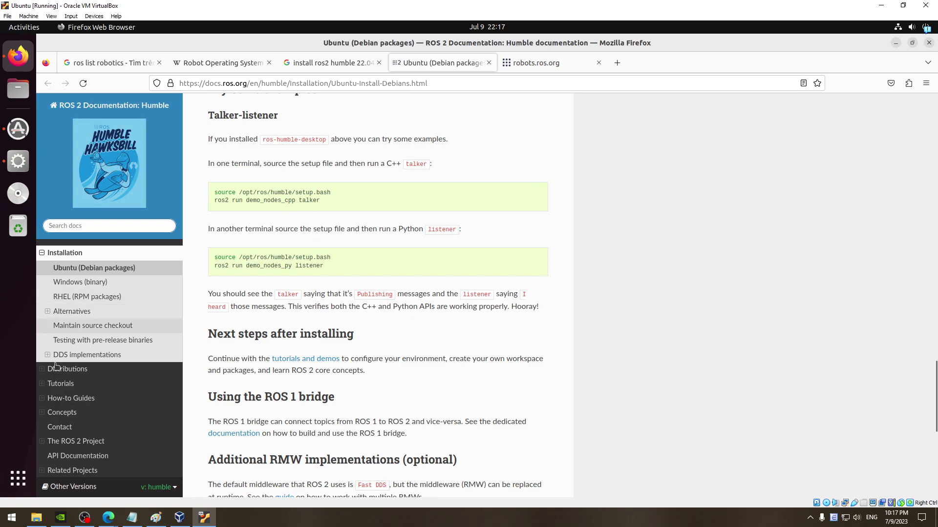
left_click(85, 518)
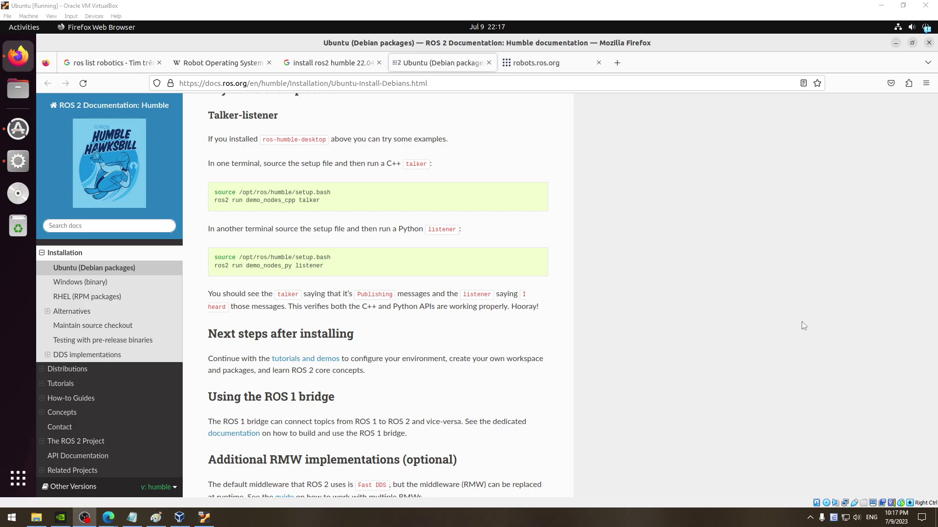